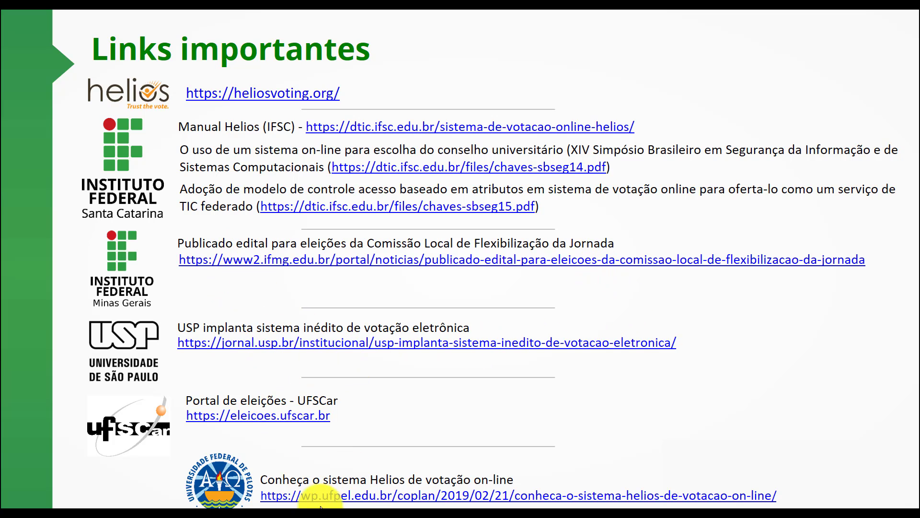
Advance the slideshow past the Links importantes slide to the votacao.iftm.edu.br slide.
left_click(224, 292)
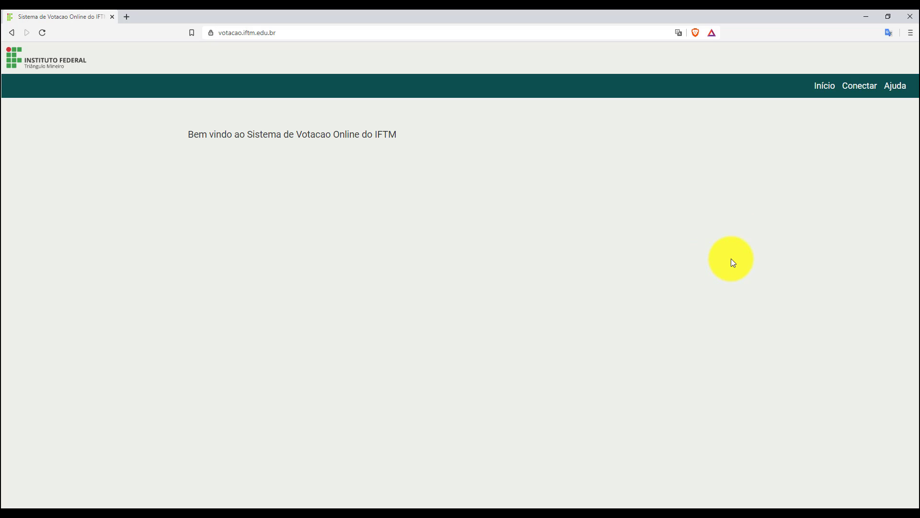
Log in to Helios Voting with the VIRTUAL-IF username and password.
left_click(868, 91)
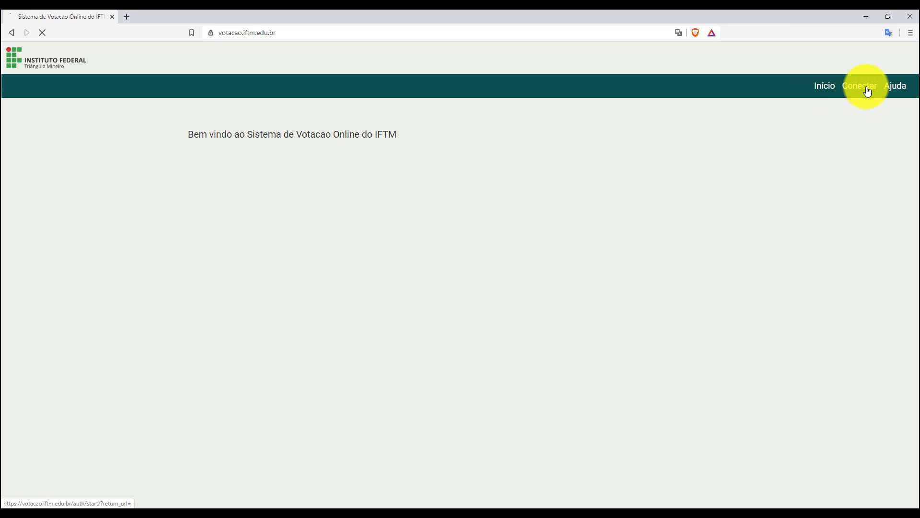
left_click(236, 148)
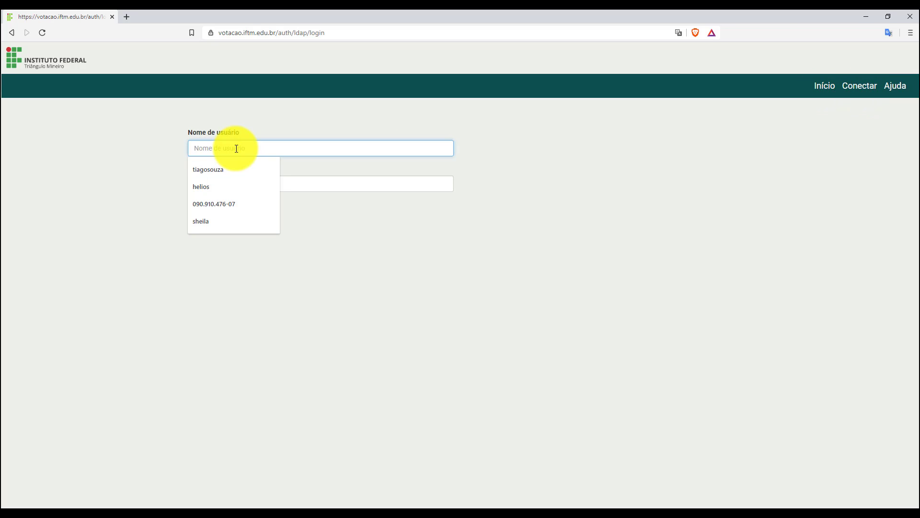
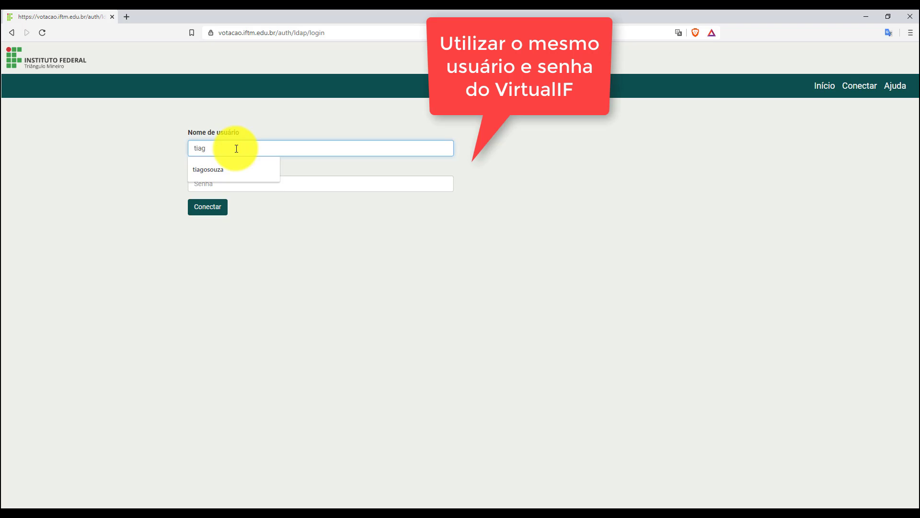
key("Tab")
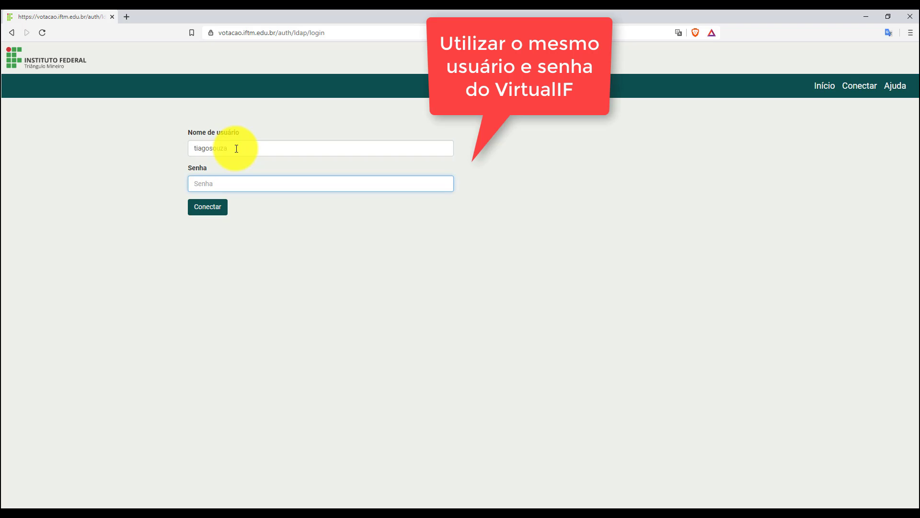
type("•••••••")
left_click(211, 211)
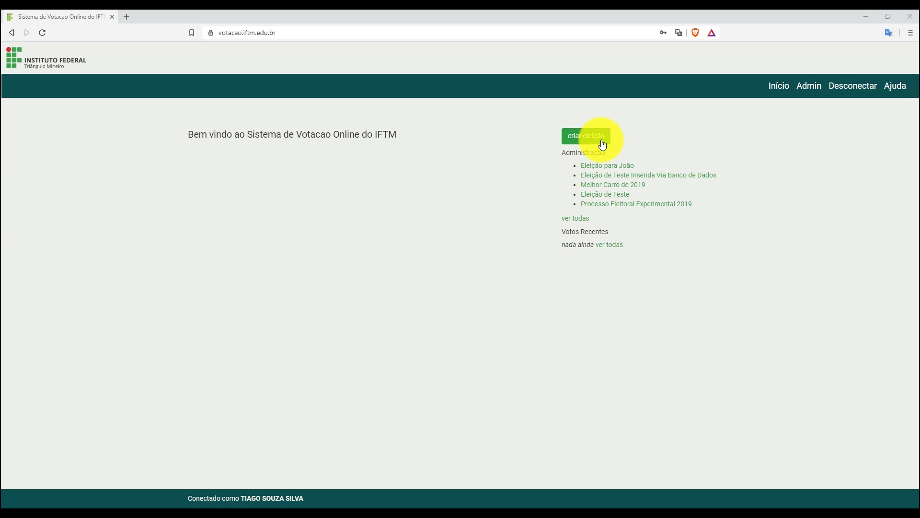
Start a new election with the short name 'processotreinamento'.
left_click(581, 143)
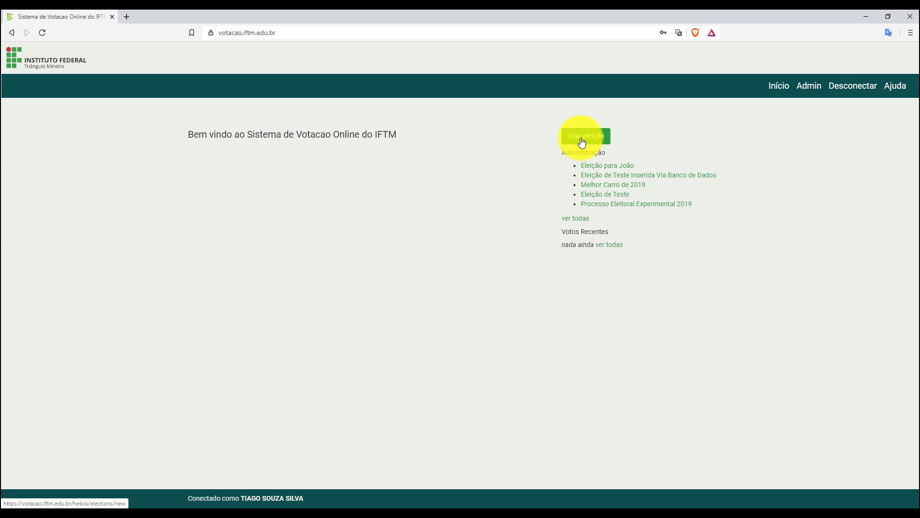
scroll(722, 251, "down", 5)
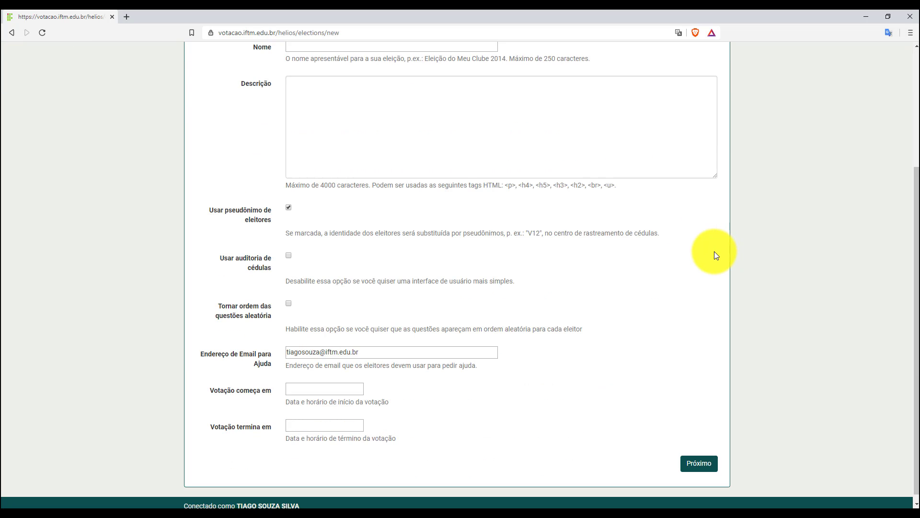
scroll(718, 257, "up", 5)
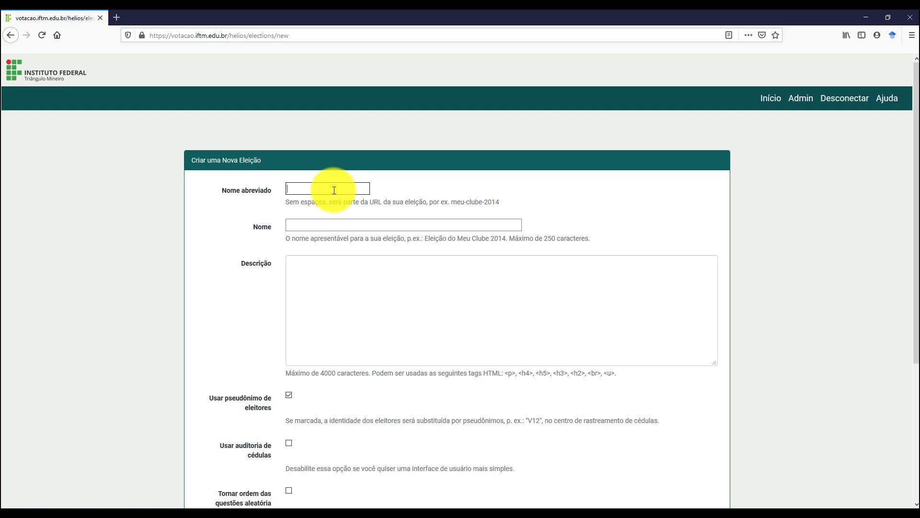
type("processotreinamento")
key("Tab")
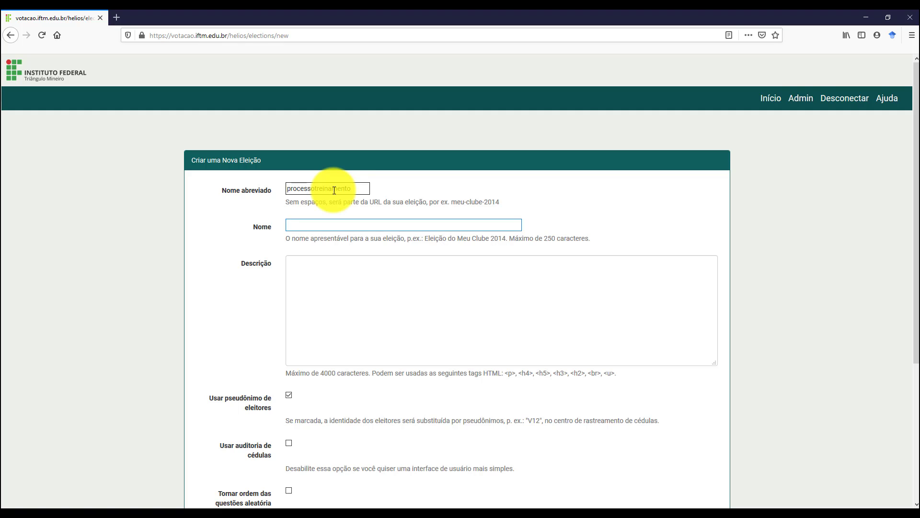
left_click(355, 188)
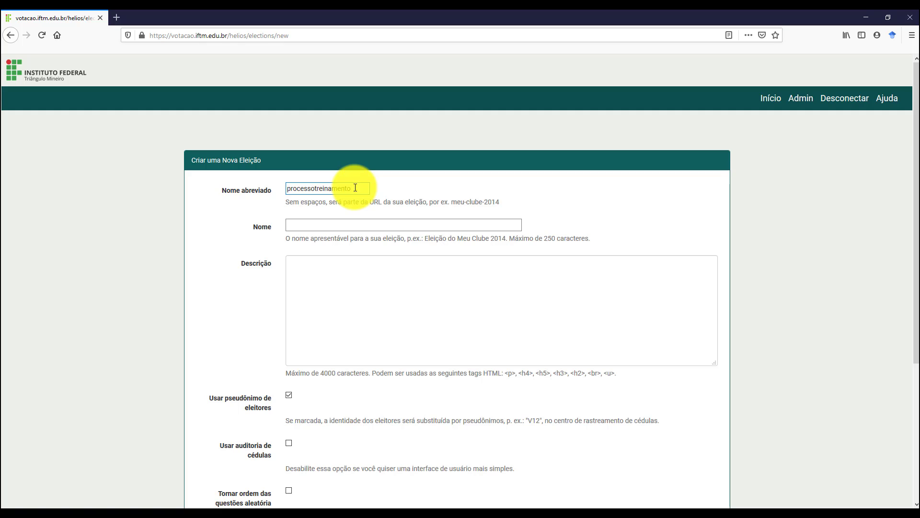
key("Tab")
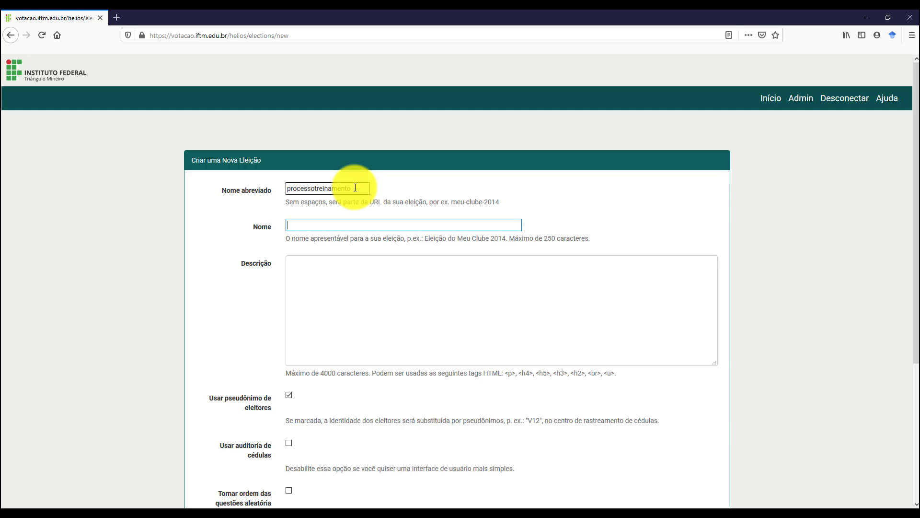
Name the election 'Processo Eleitoral 2020' and move to the description field.
type("Processo Eleitoral 2020")
key("Tab")
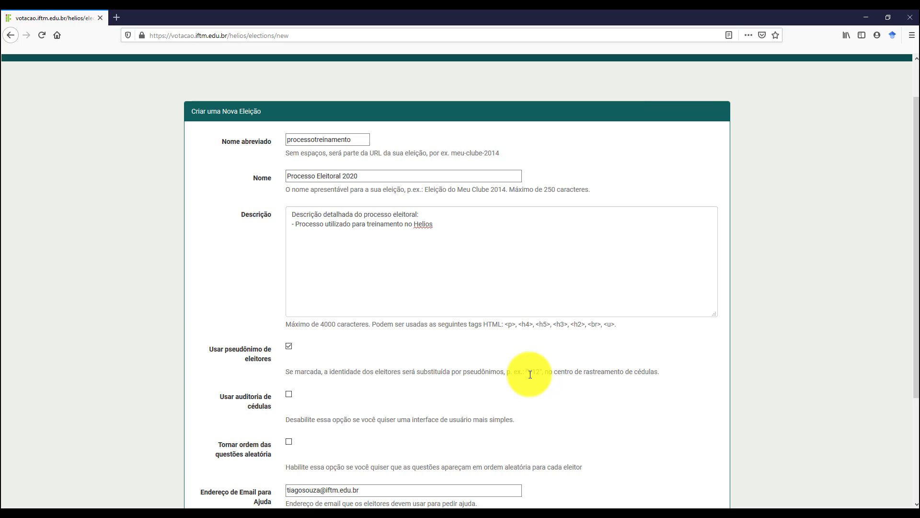
Enable ballot auditing and select the existing help contact e-mail address.
left_click(288, 345)
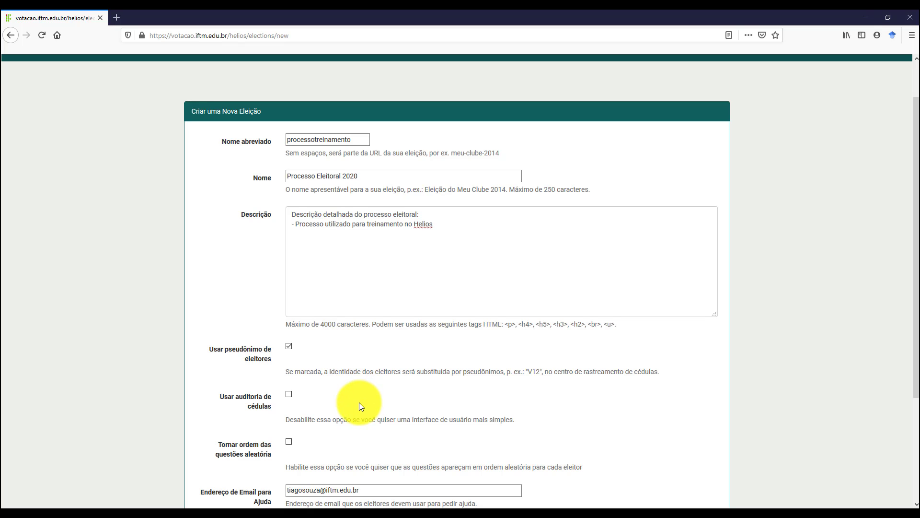
scroll(358, 401, "down", 3)
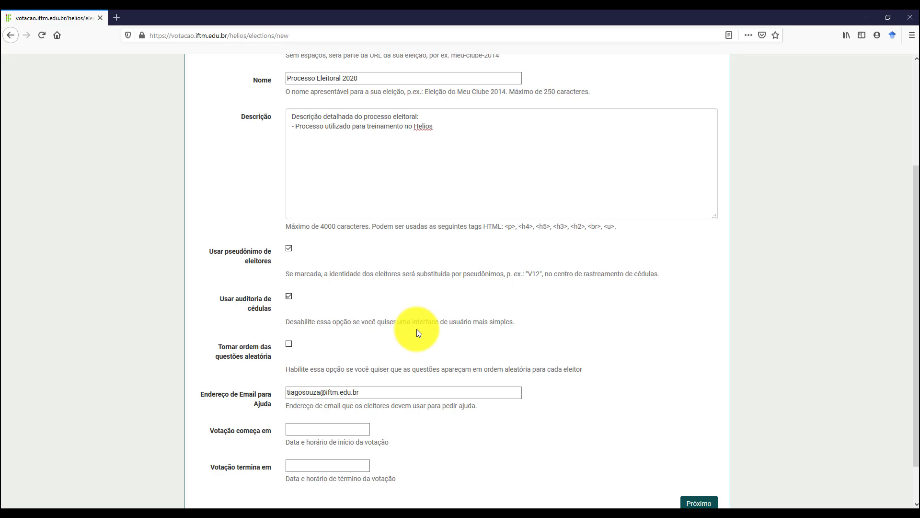
scroll(417, 329, "down", 1)
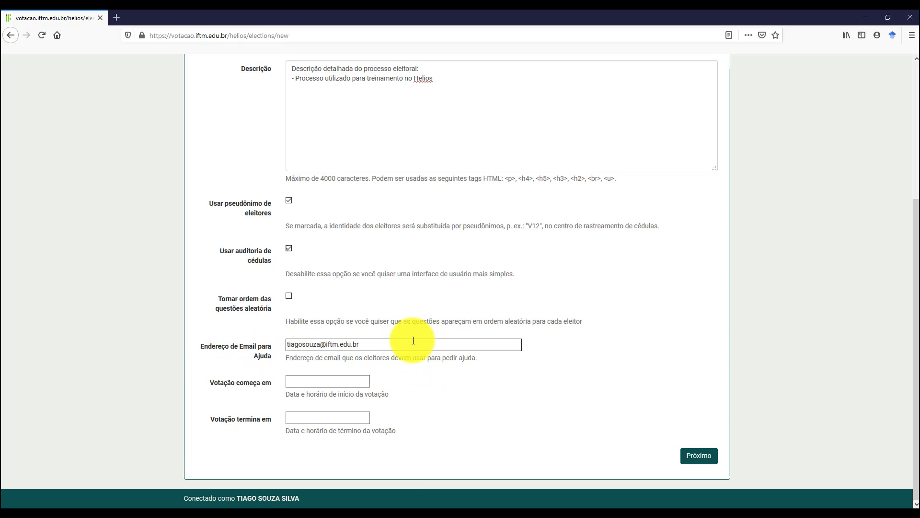
left_click_drag(414, 341, 247, 345)
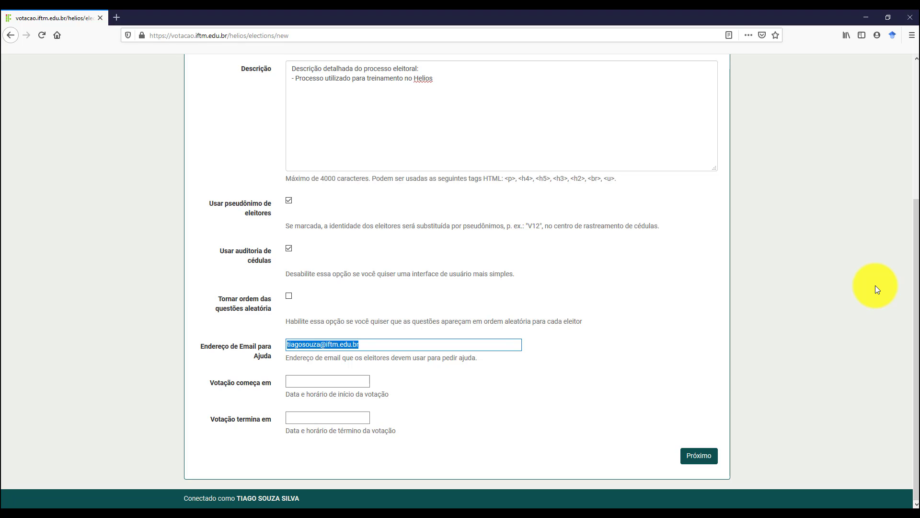
Paste the committee's help e-mail and set voting to start 05/03/2020 at 12:45.
key("ctrl+v")
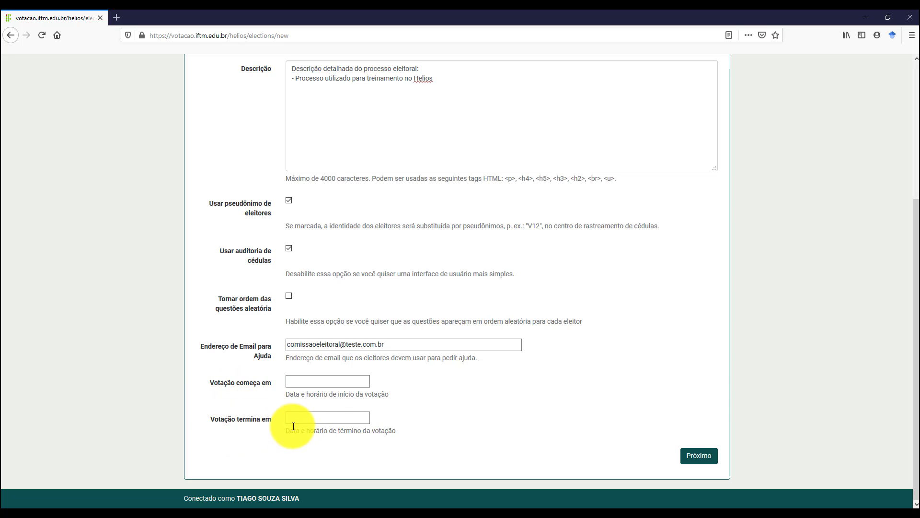
left_click(302, 377)
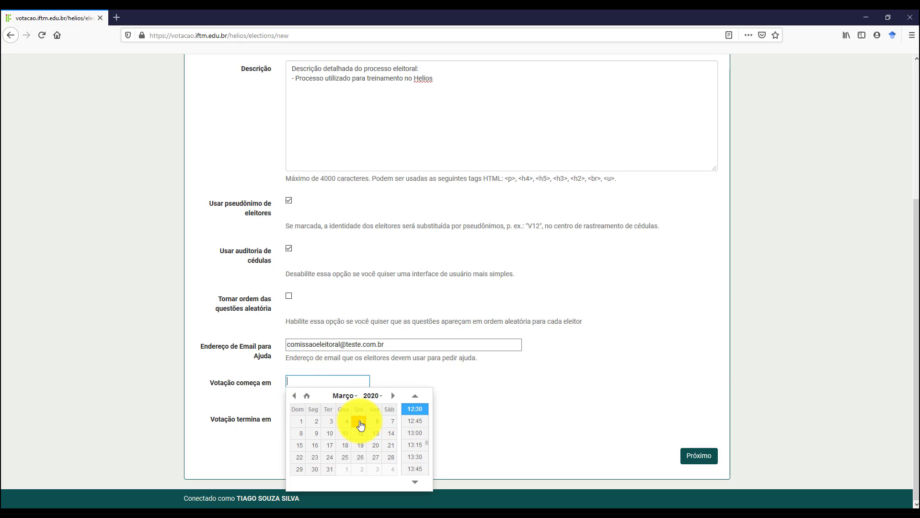
left_click(361, 424)
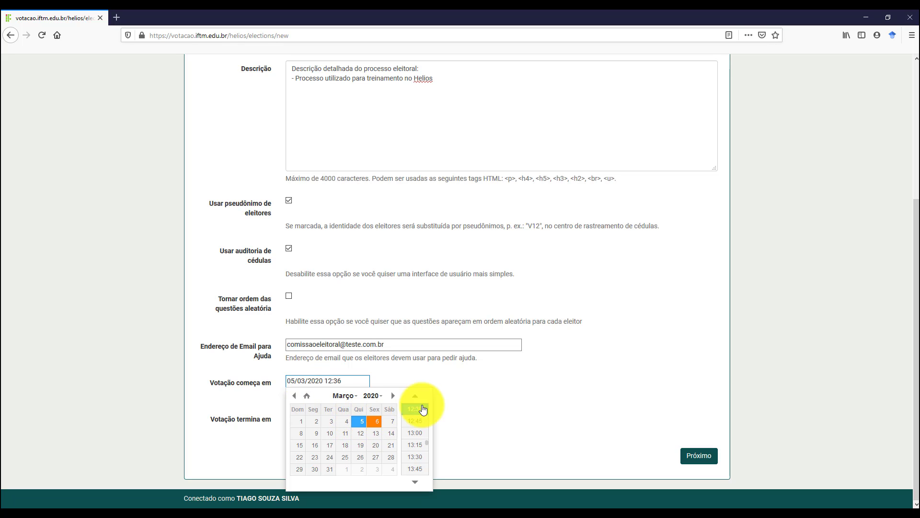
left_click(416, 433)
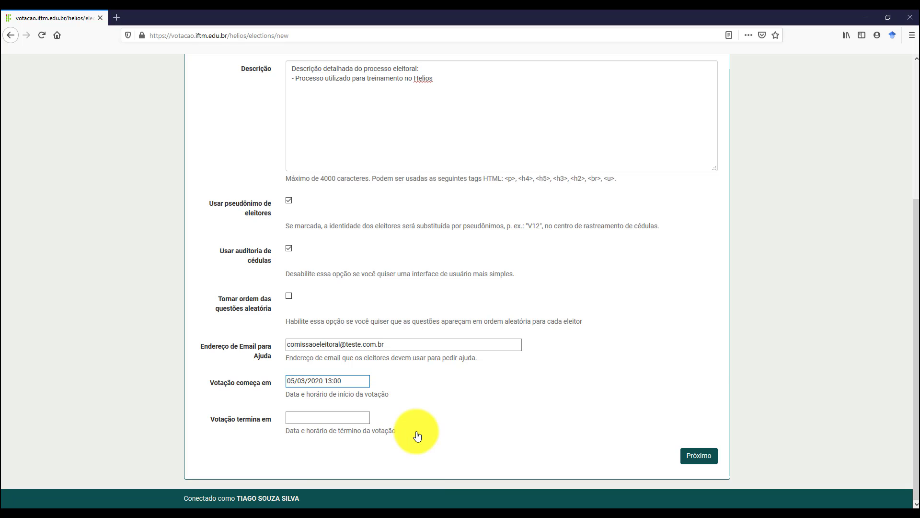
left_click(335, 381)
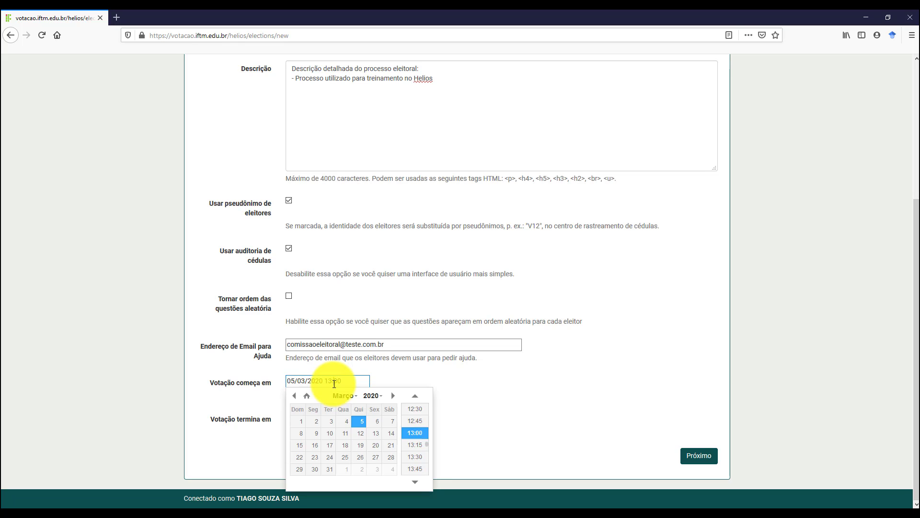
left_click(415, 397)
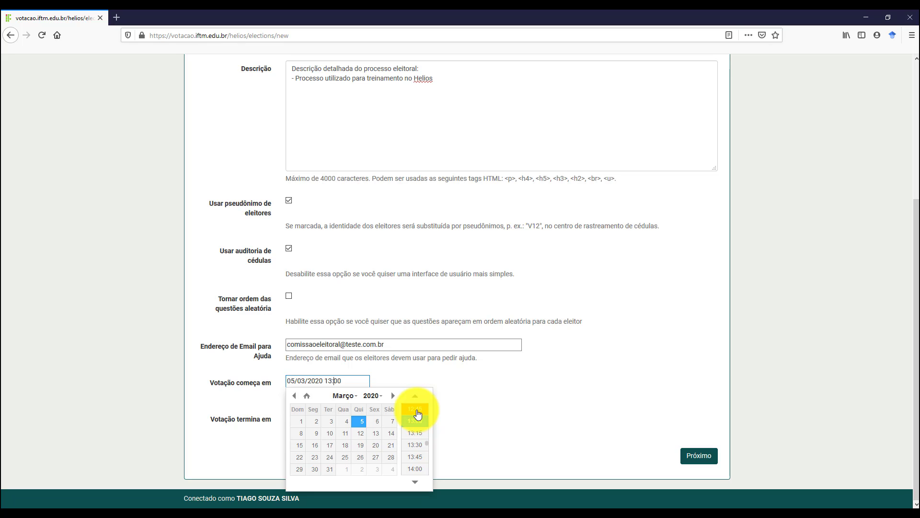
left_click(415, 409)
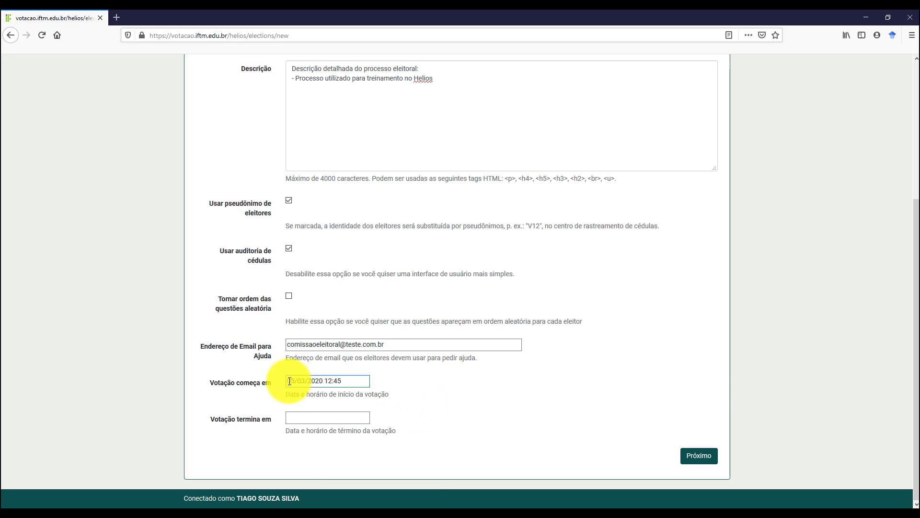
left_click_drag(324, 380, 346, 386)
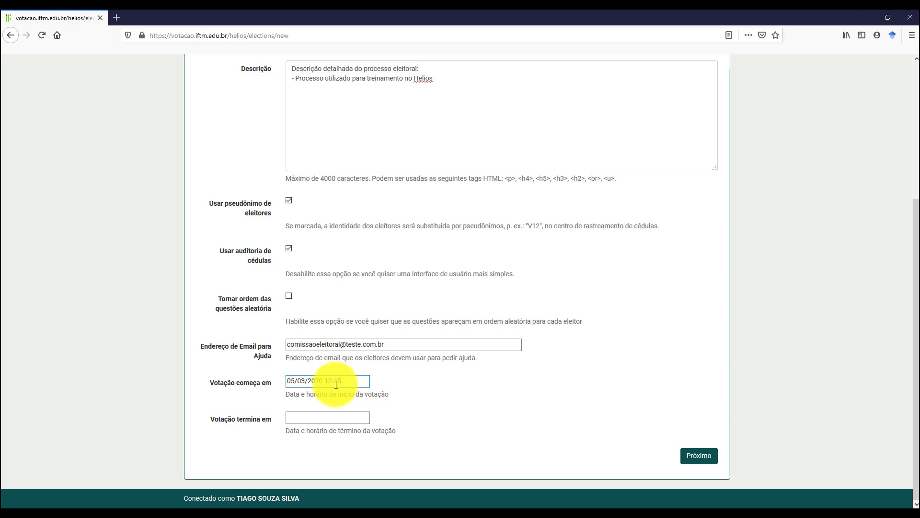
Set voting to end 07/03/2020 at 13:00.
left_click(306, 417)
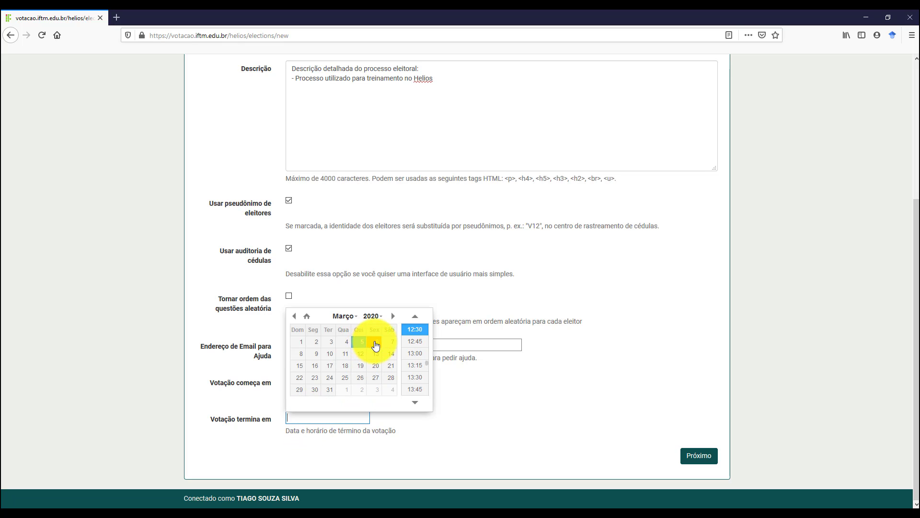
left_click(391, 345)
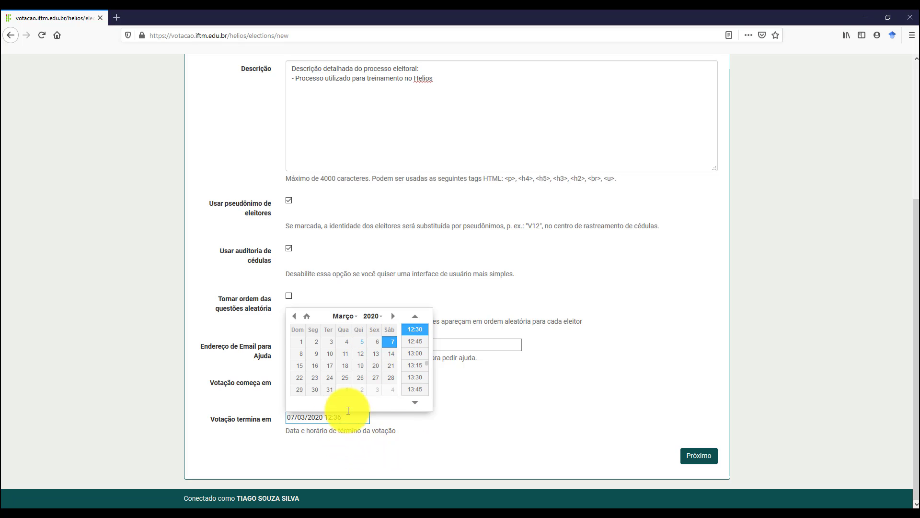
left_click(414, 354)
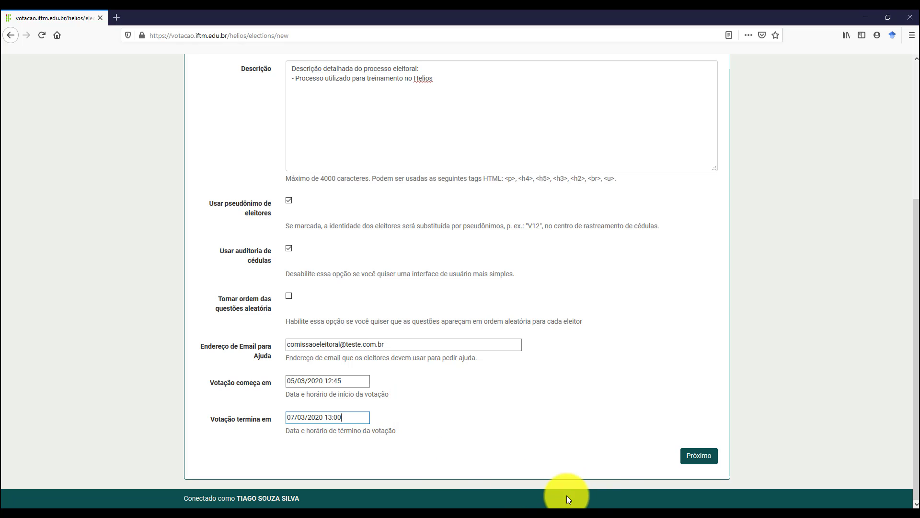
scroll(510, 393, "up", 4)
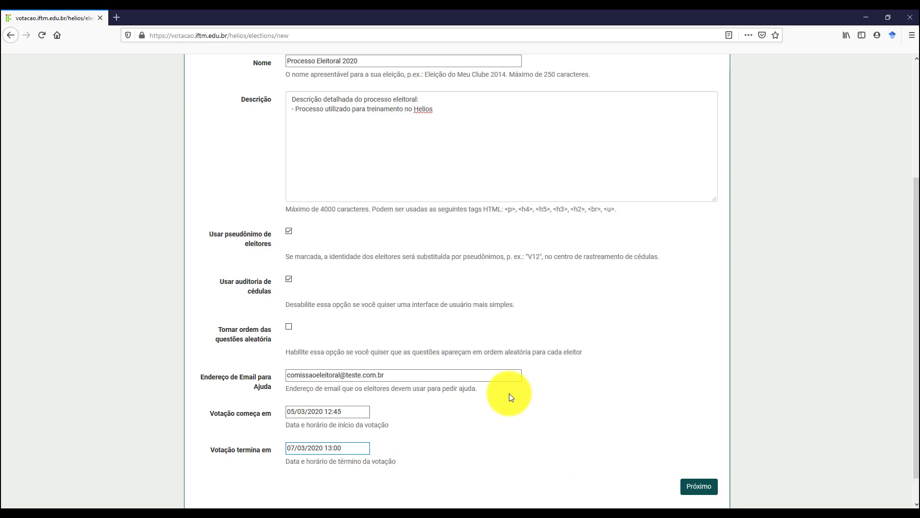
scroll(510, 394, "down", 4)
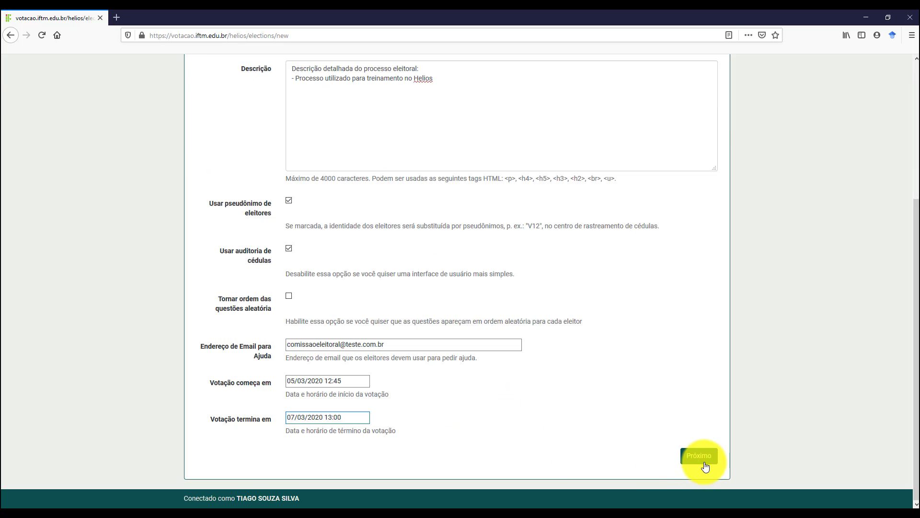
Create the election and go to its questions page.
left_click(704, 464)
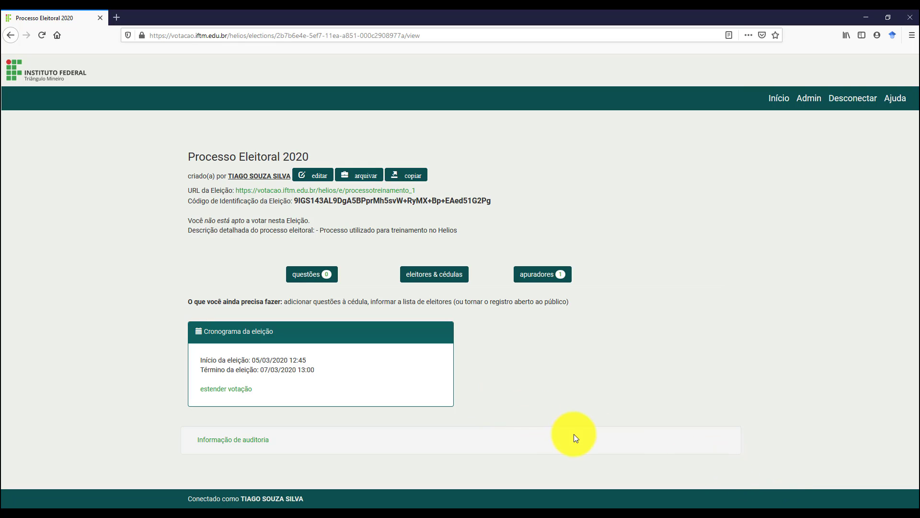
left_click(313, 279)
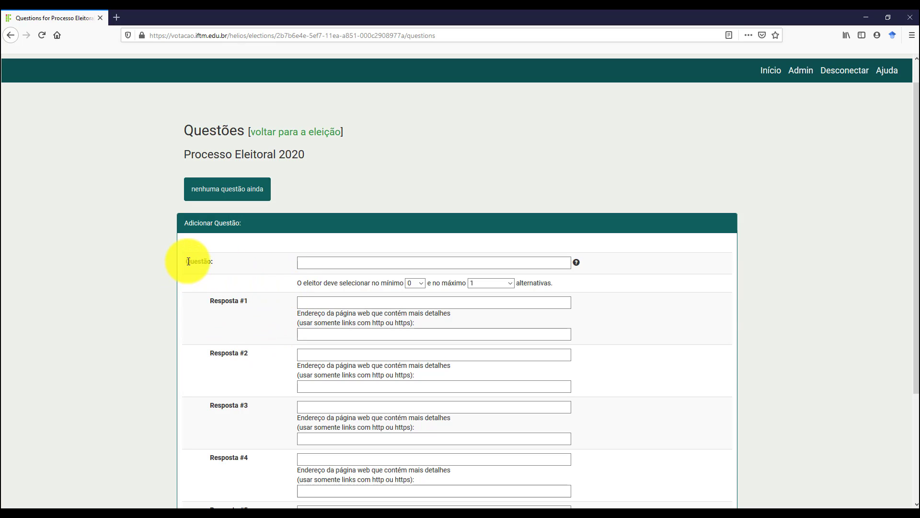
Review the empty add-question form and place the cursor in the Questão field.
left_click_drag(185, 262, 254, 261)
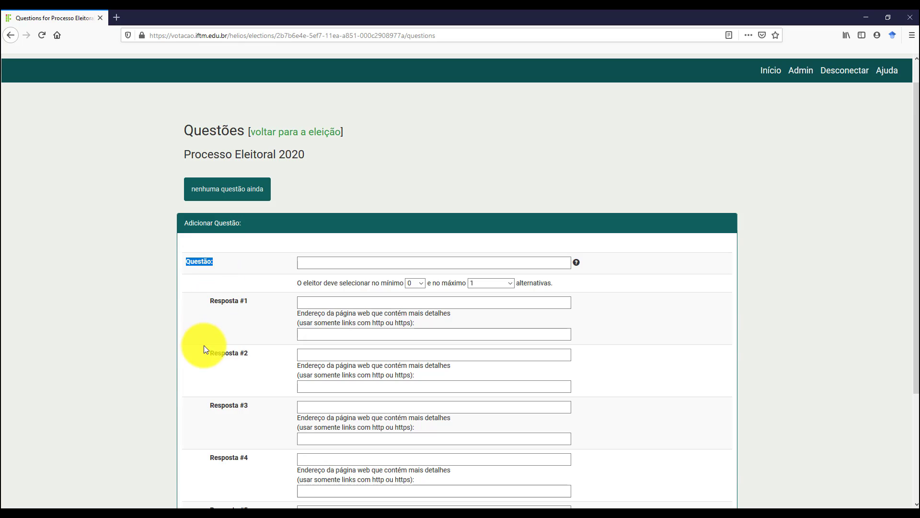
scroll(203, 335, "down", 4)
scroll(208, 320, "up", 5)
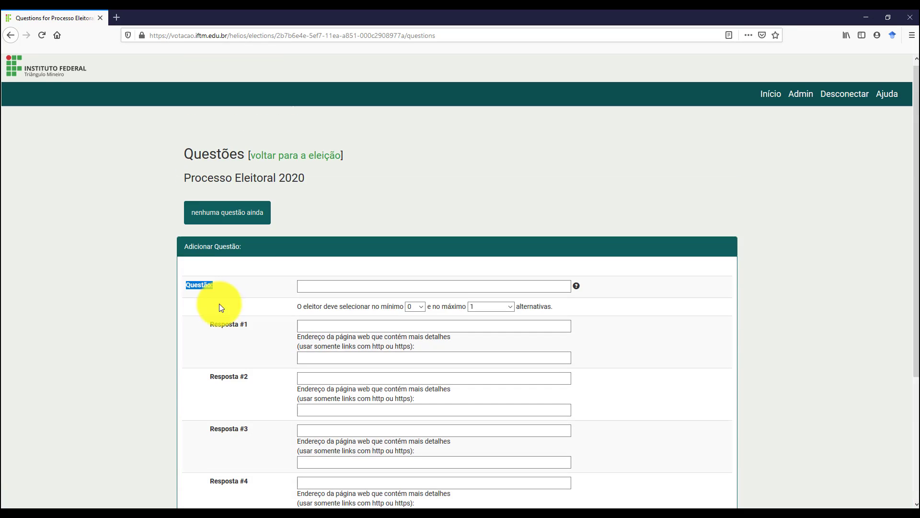
left_click(332, 292)
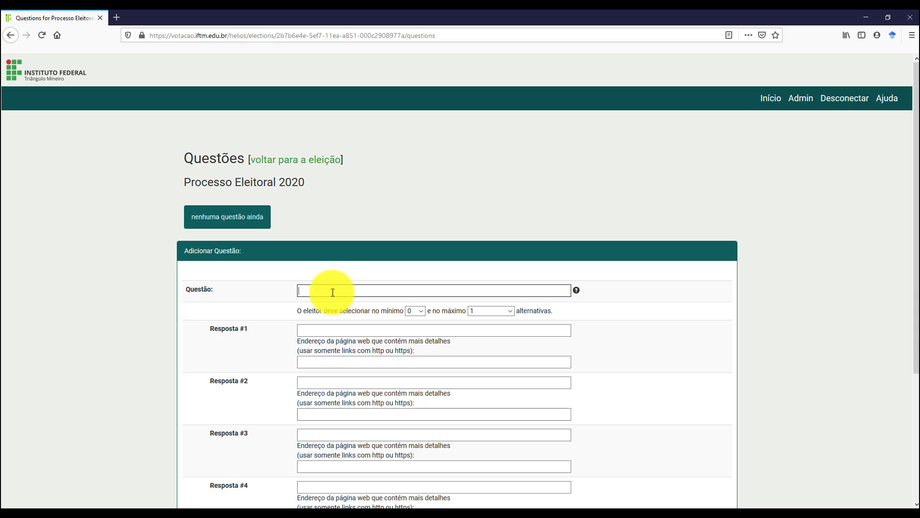
Enter the question 'Vereador' with a minimum of 1 selection.
type("Vereador")
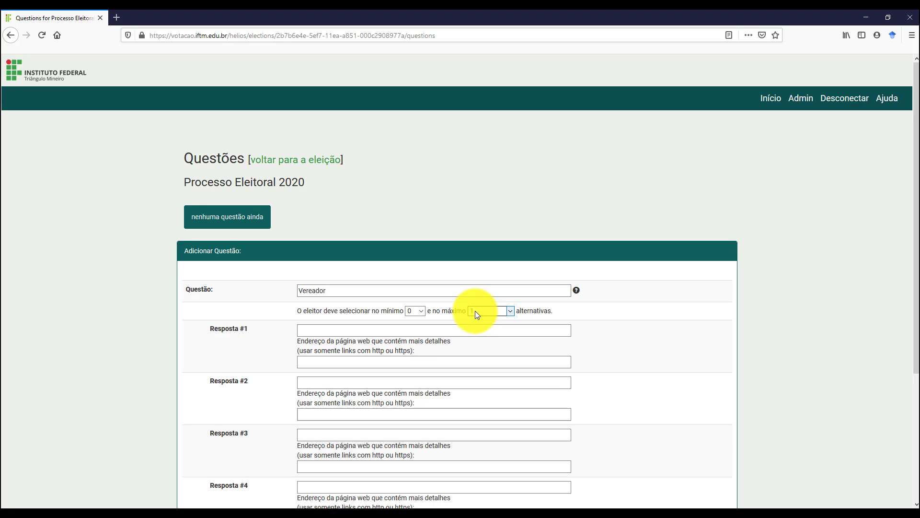
left_click(422, 312)
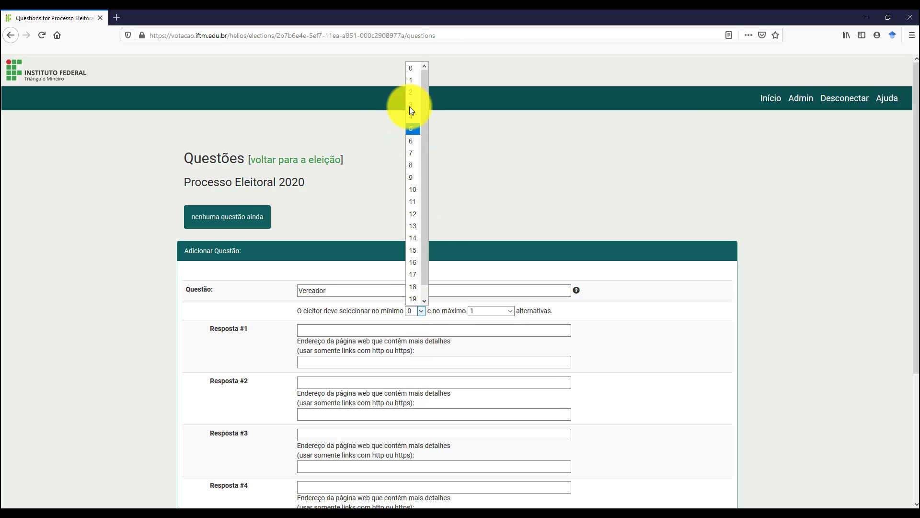
left_click(411, 80)
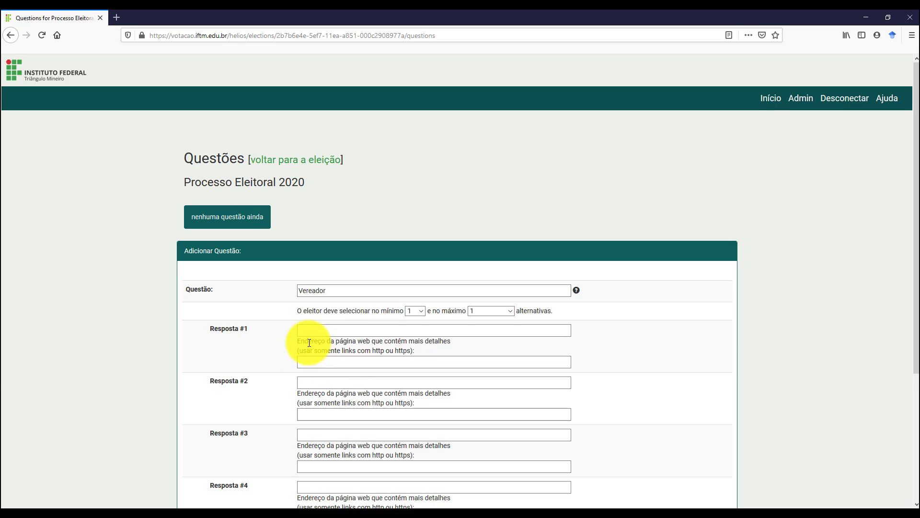
scroll(309, 343, "down", 2)
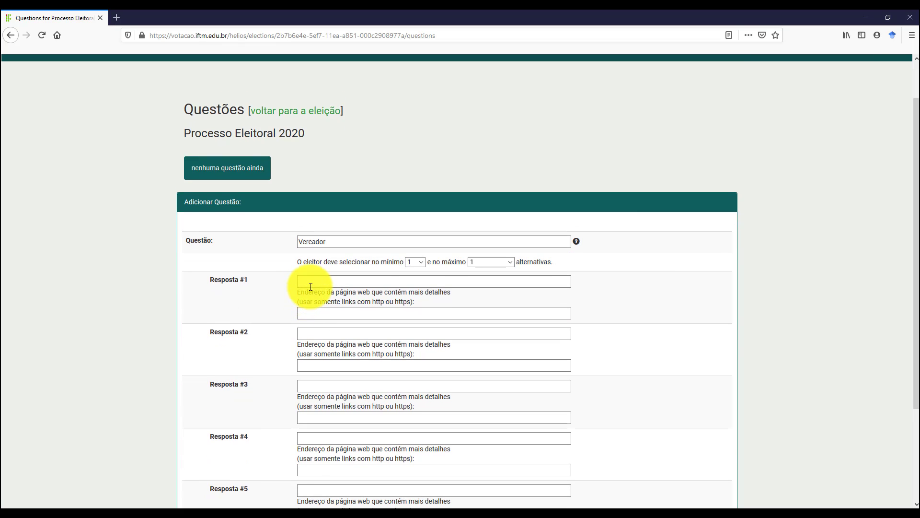
left_click(311, 285)
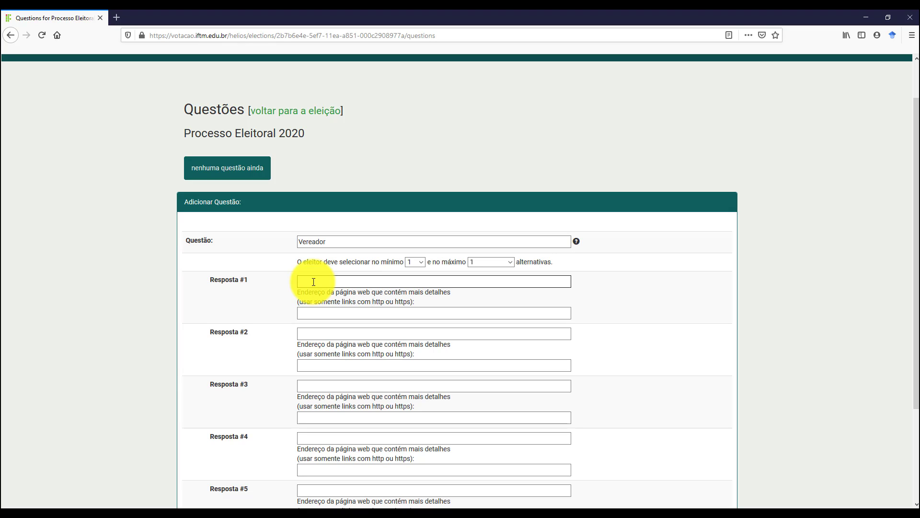
type("José Exemplo")
left_click(304, 313)
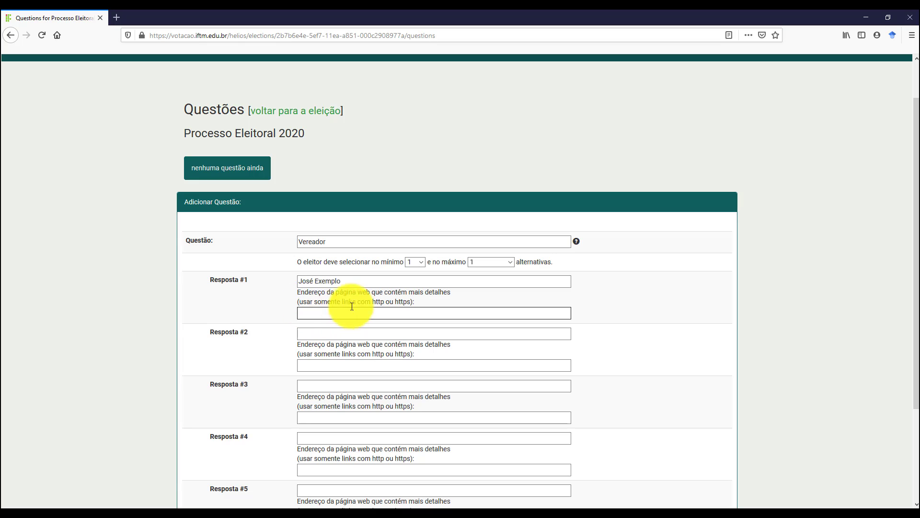
left_click_drag(342, 281, 306, 282)
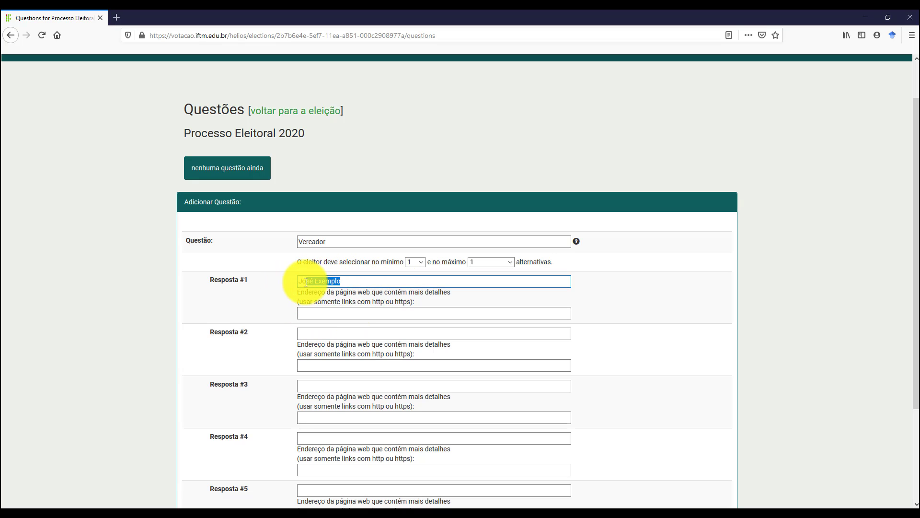
left_click(313, 313)
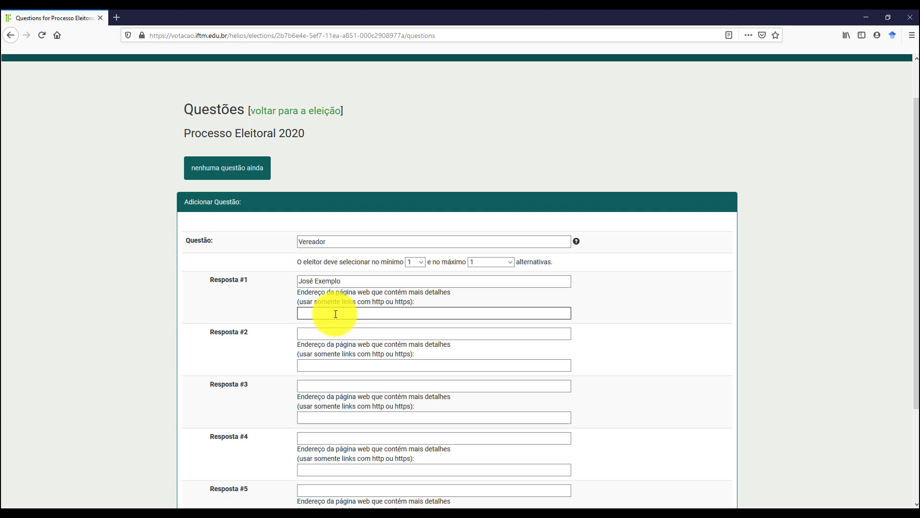
type("www")
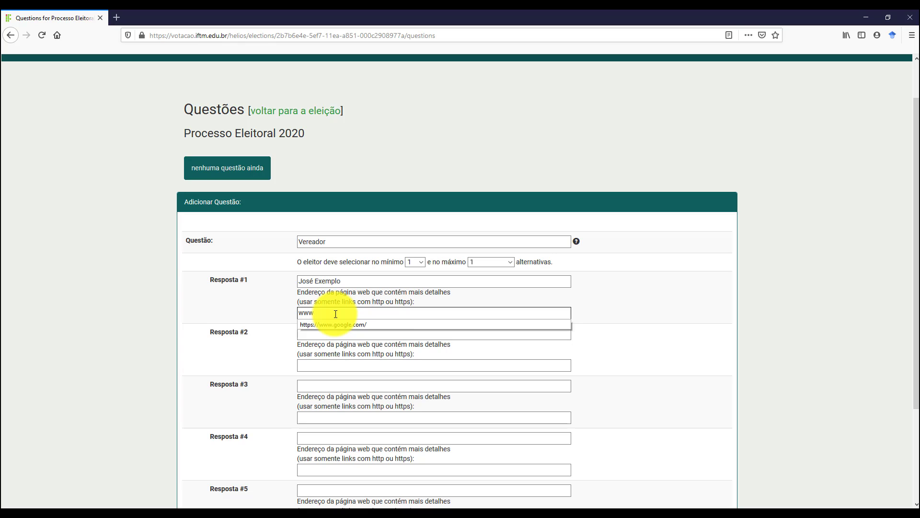
left_click(341, 323)
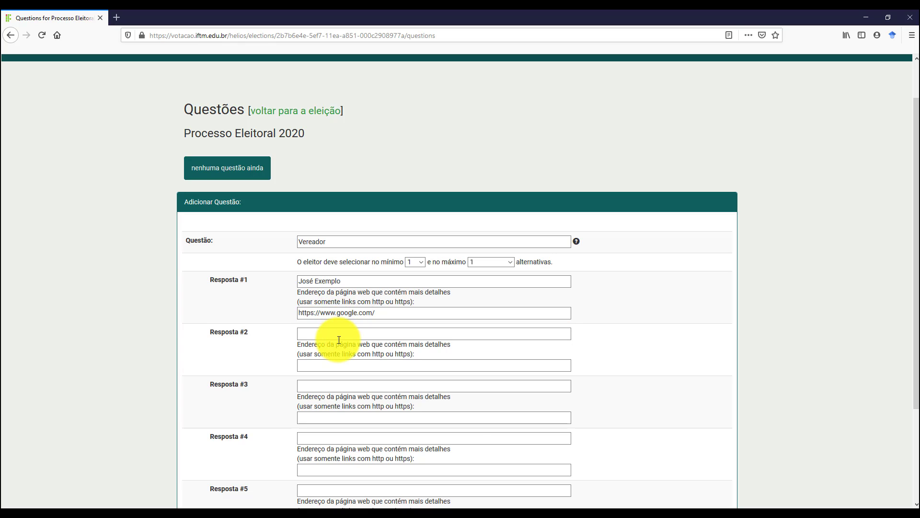
left_click(316, 364)
left_click(317, 363)
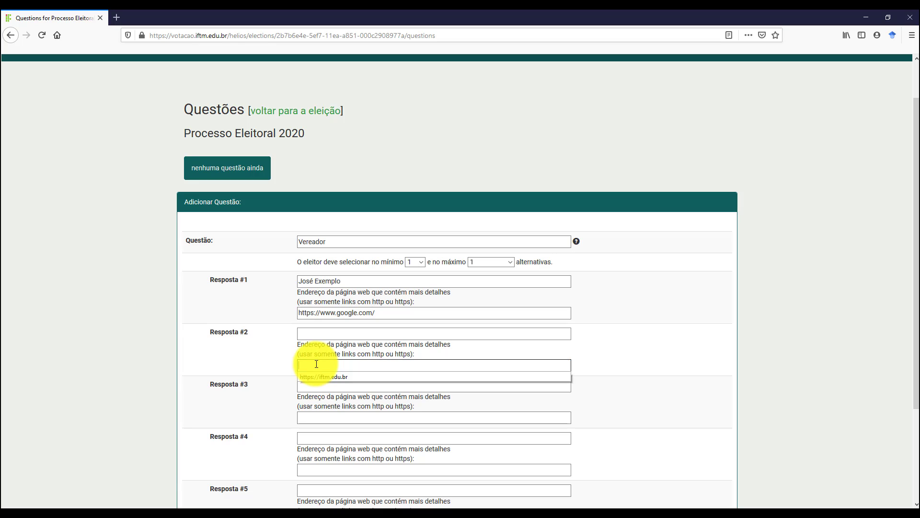
left_click(335, 379)
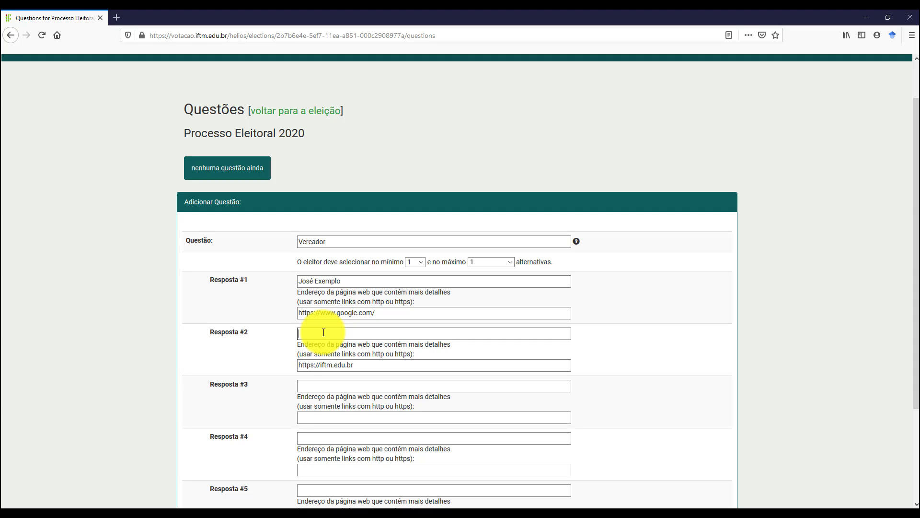
Name answers 2–4 'João Exemplar', 'Maria Honesta' and 'Joaquim Exemplo'.
type("João Exemplar")
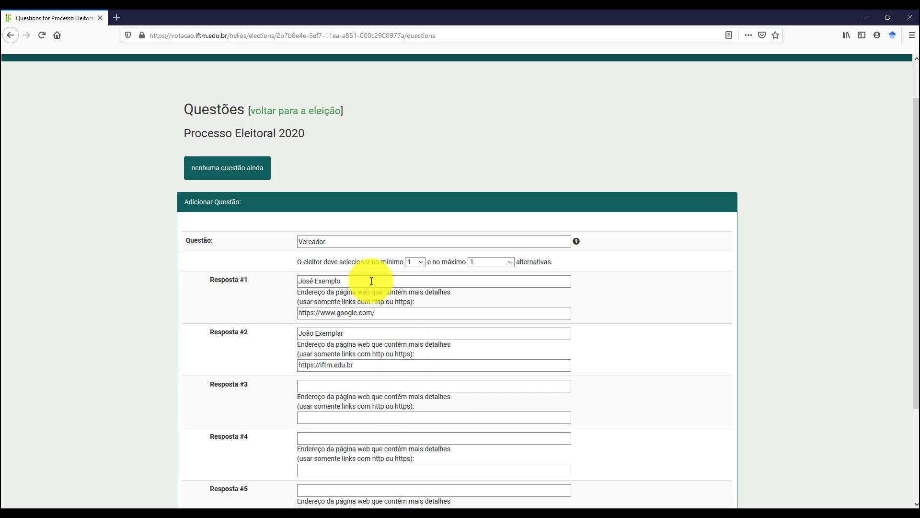
left_click(326, 385)
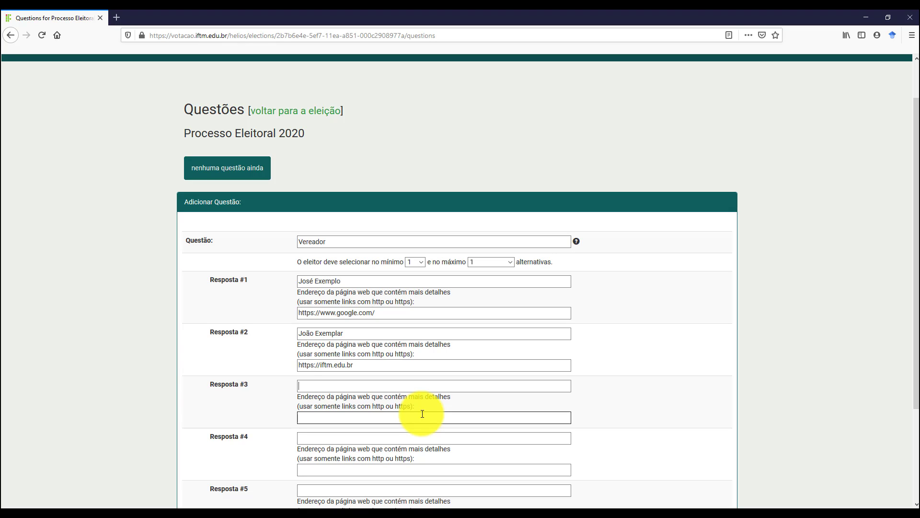
type("Maria Honesta")
left_click(318, 439)
type("J")
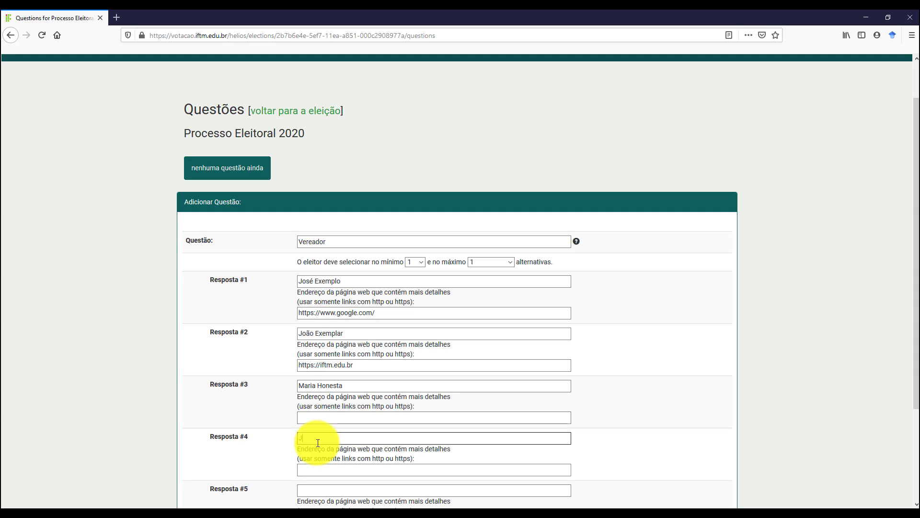
type("oaquim Exemplo")
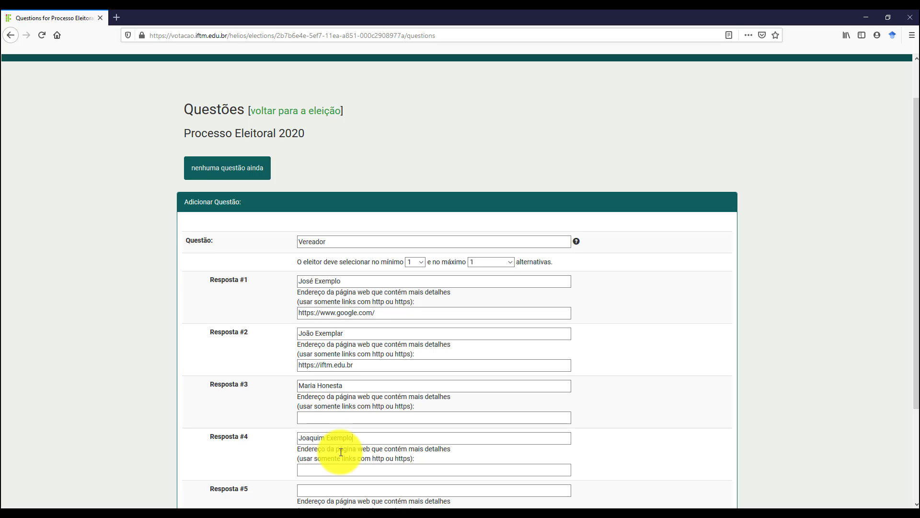
scroll(341, 452, "down", 2)
Enter 'Branco' as the fifth answer and add five more empty answer slots, up to Resposta #10.
left_click(323, 390)
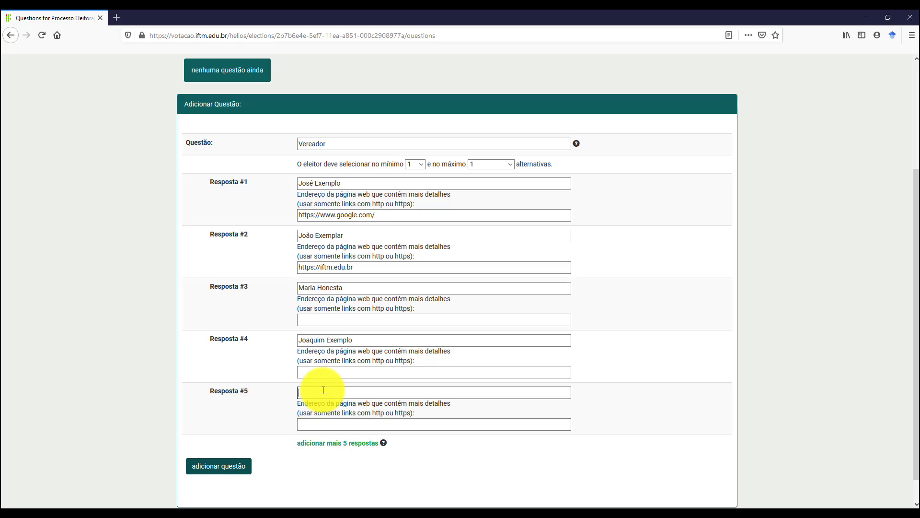
type("Branco")
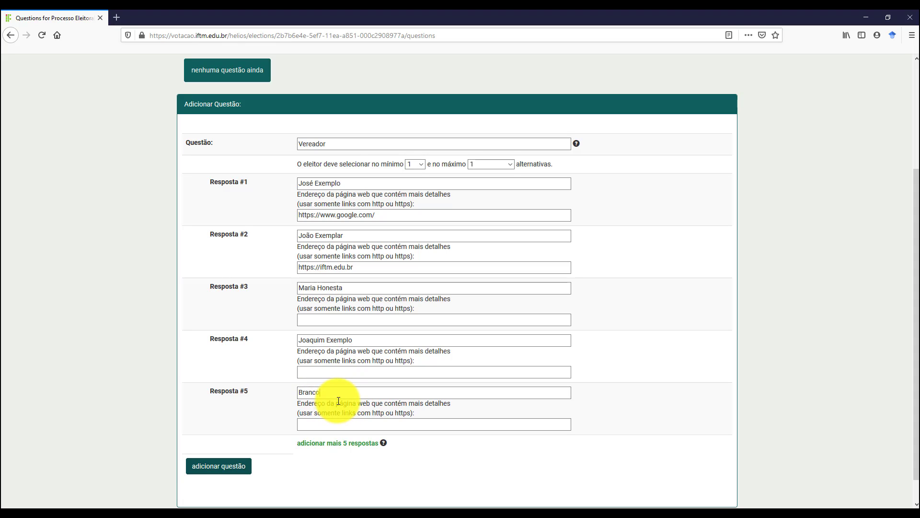
scroll(339, 413, "down", 1)
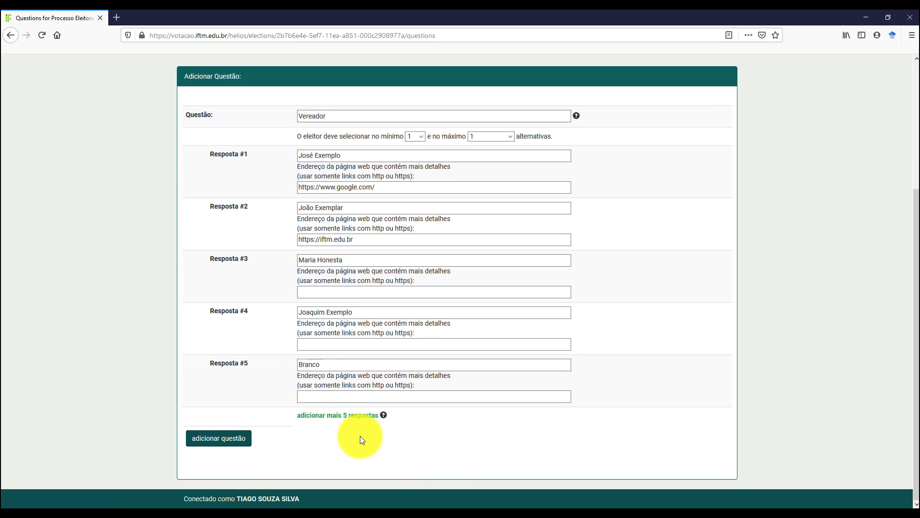
left_click(327, 421)
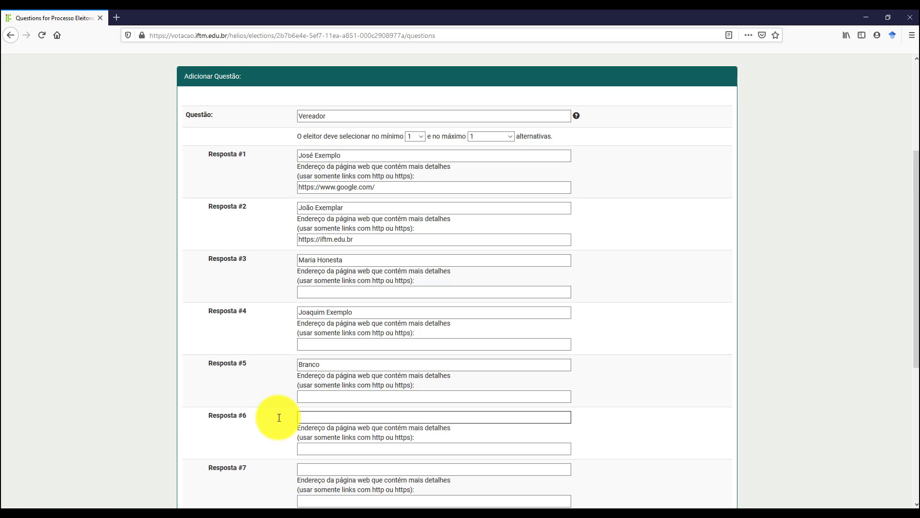
scroll(334, 425, "down", 4)
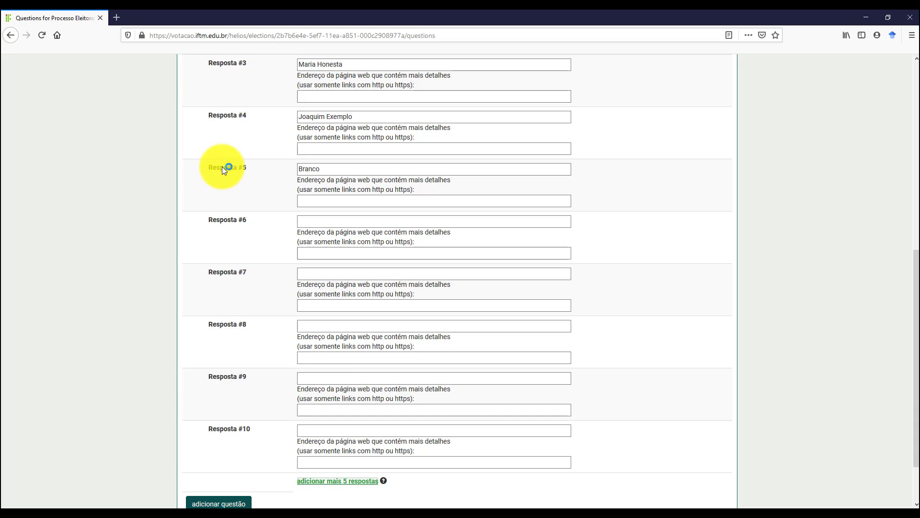
left_click_drag(222, 167, 255, 165)
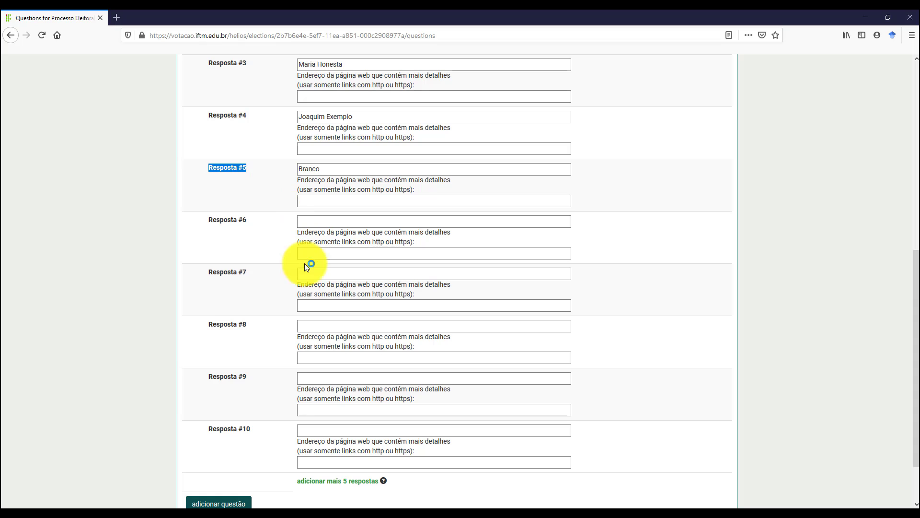
scroll(266, 422, "down", 3)
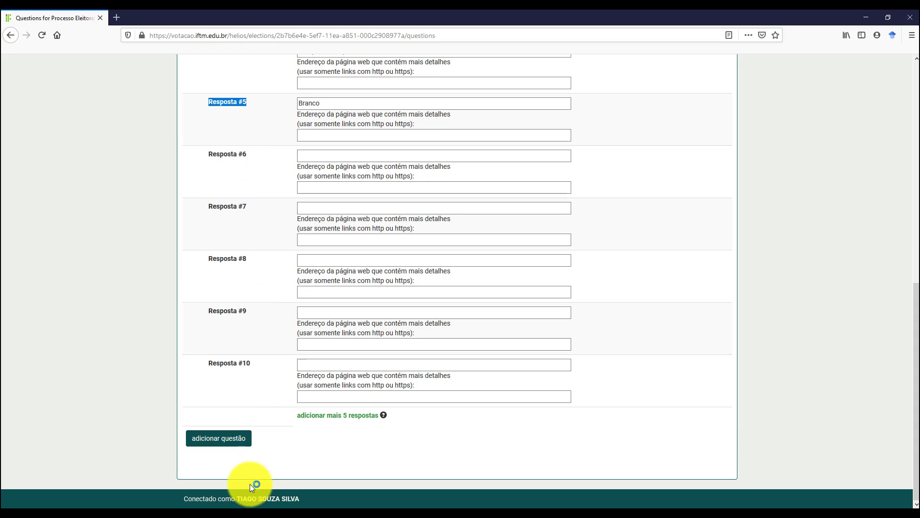
Add the completed Vereador question to the election.
left_click(224, 444)
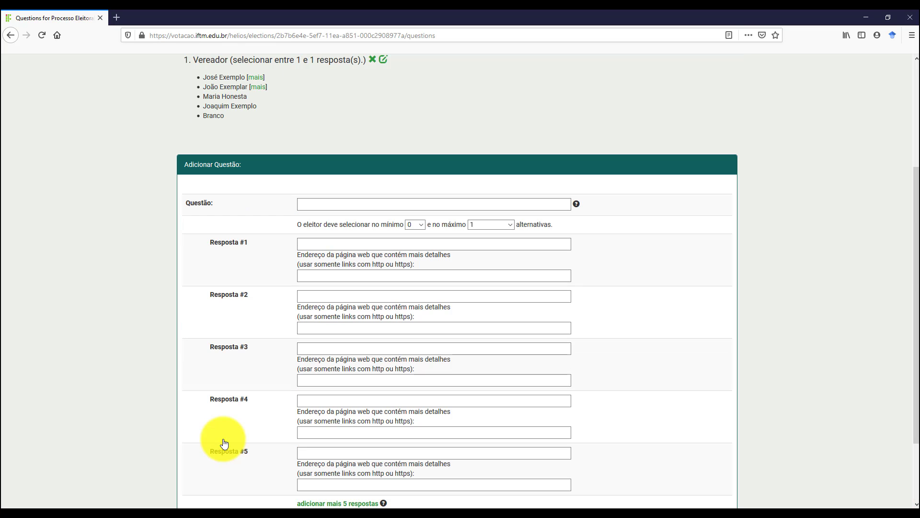
scroll(156, 383, "up", 5)
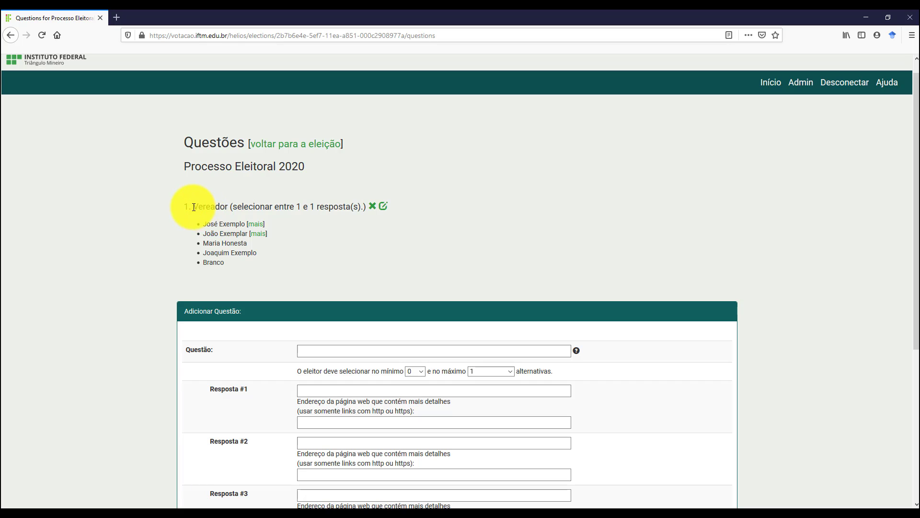
left_click_drag(194, 207, 369, 210)
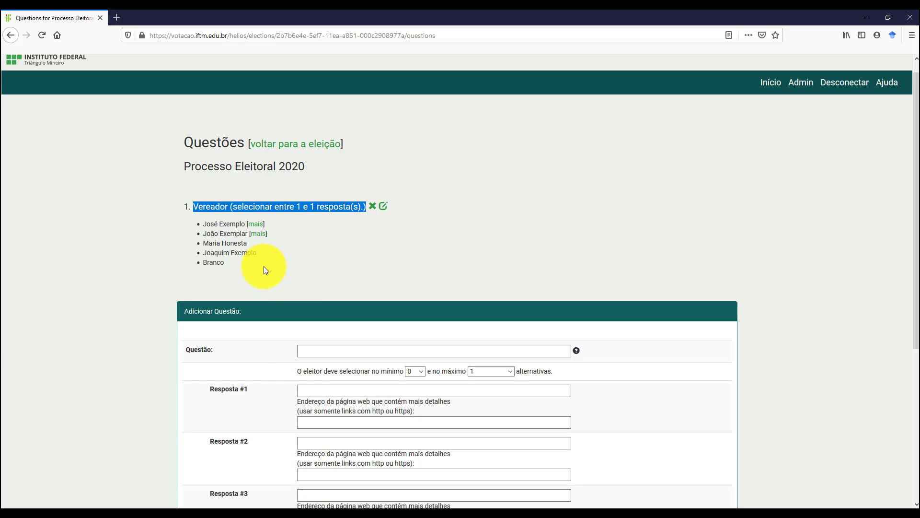
Title the new question 'Prefeito' with a minimum of 1 choice.
left_click(309, 345)
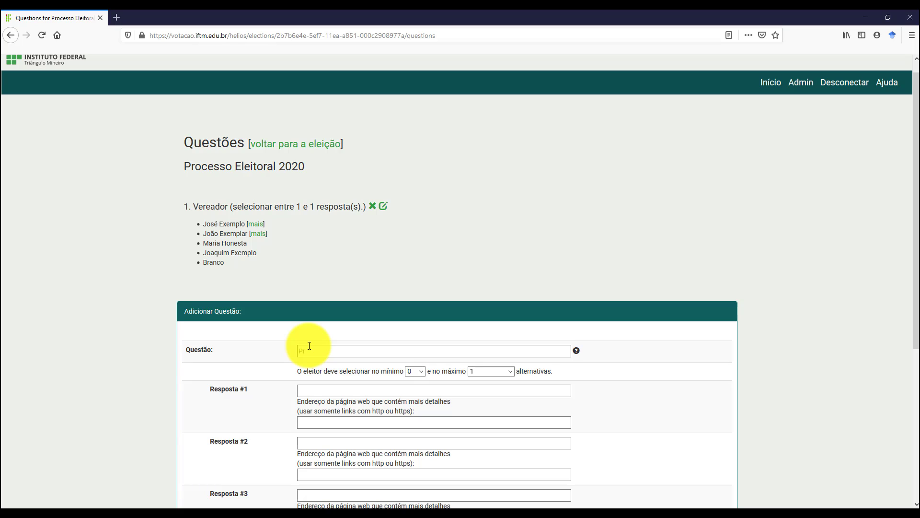
type("Prefeito")
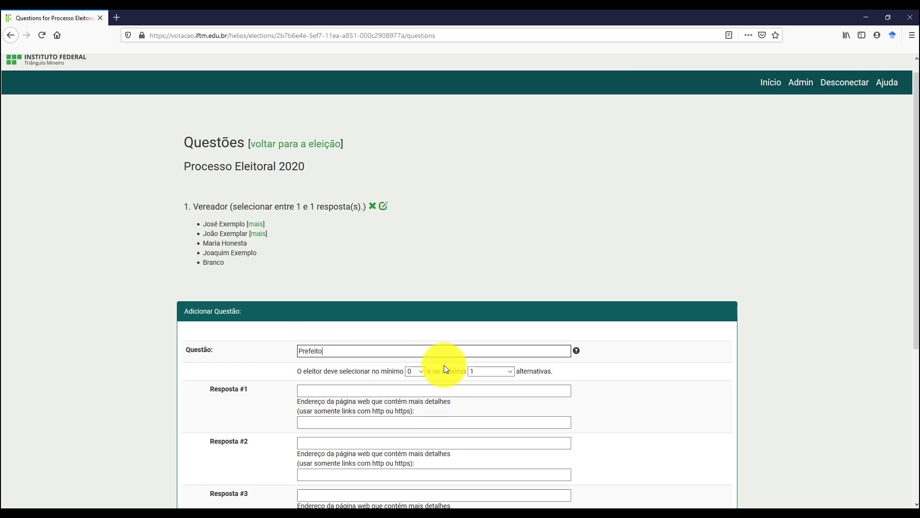
left_click(422, 373)
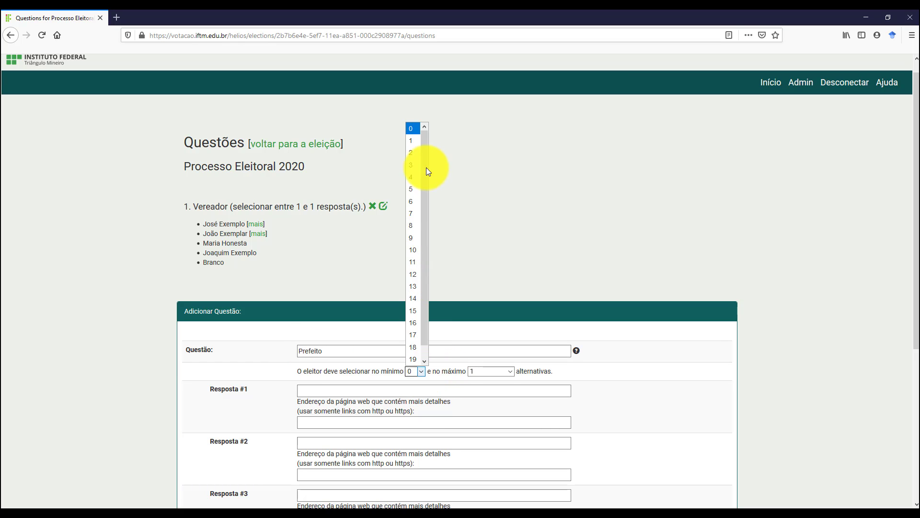
left_click(412, 127)
Fill in the answers Candidato 1, Candidato 2, Candidato 3, Candidato 4 and Branco.
left_click(331, 390)
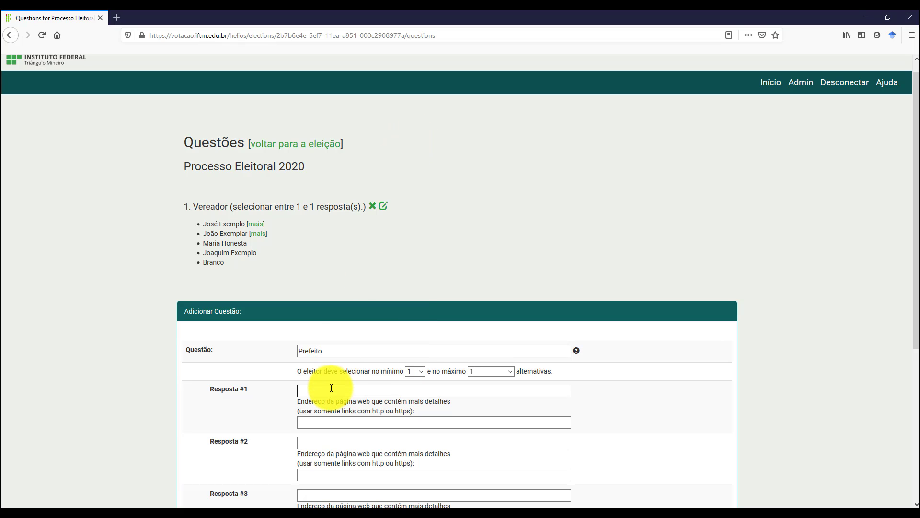
type("Candi")
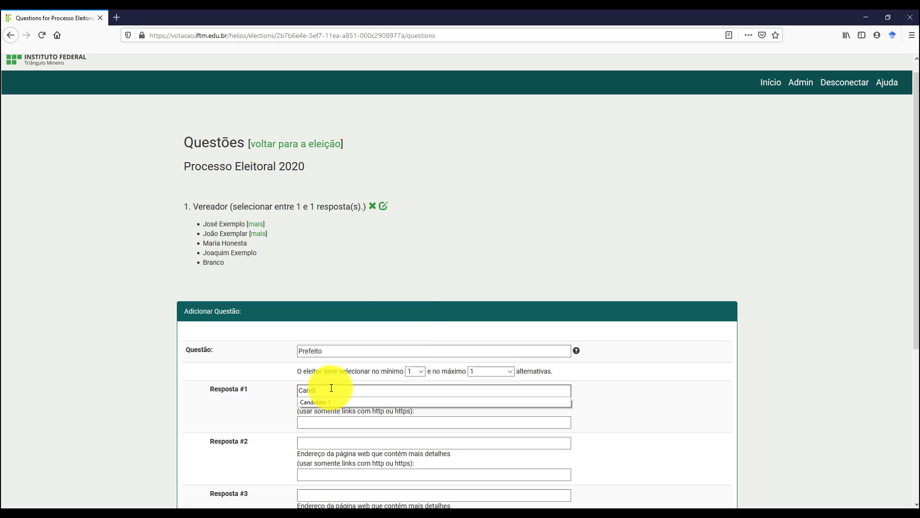
type("dato 1")
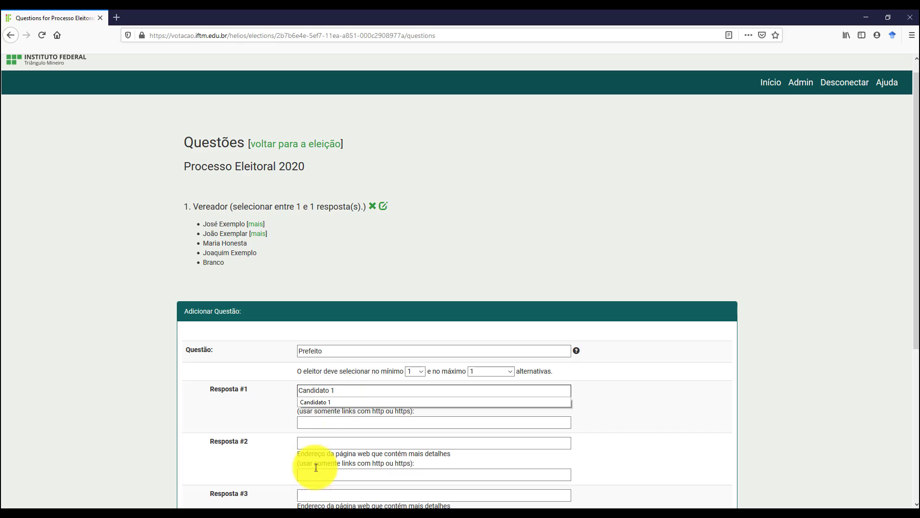
left_click(315, 440)
type("Cand")
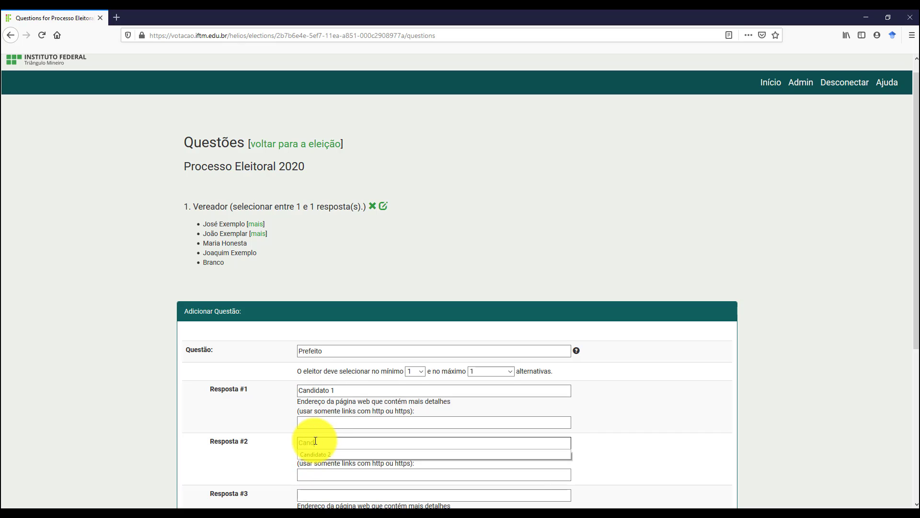
type("idato 2")
scroll(315, 440, "down", 2)
left_click(306, 493)
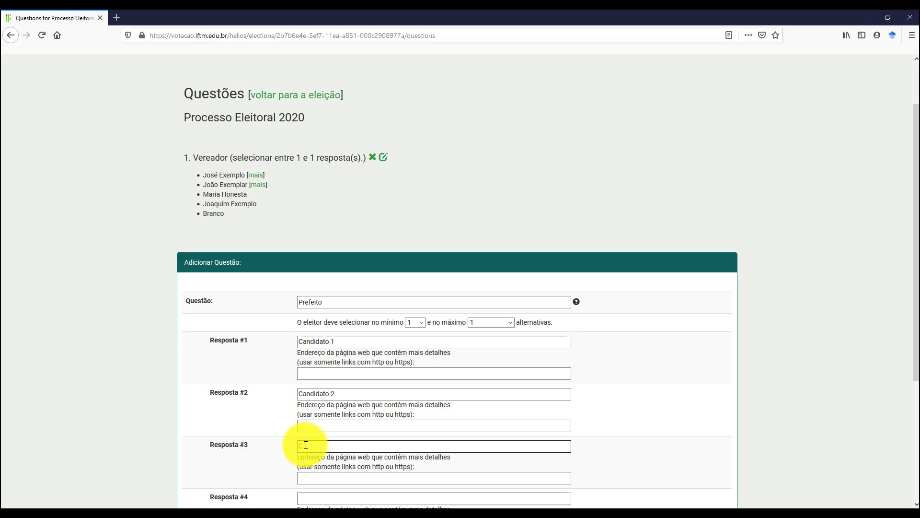
type("Candidato 3")
scroll(306, 445, "down", 2)
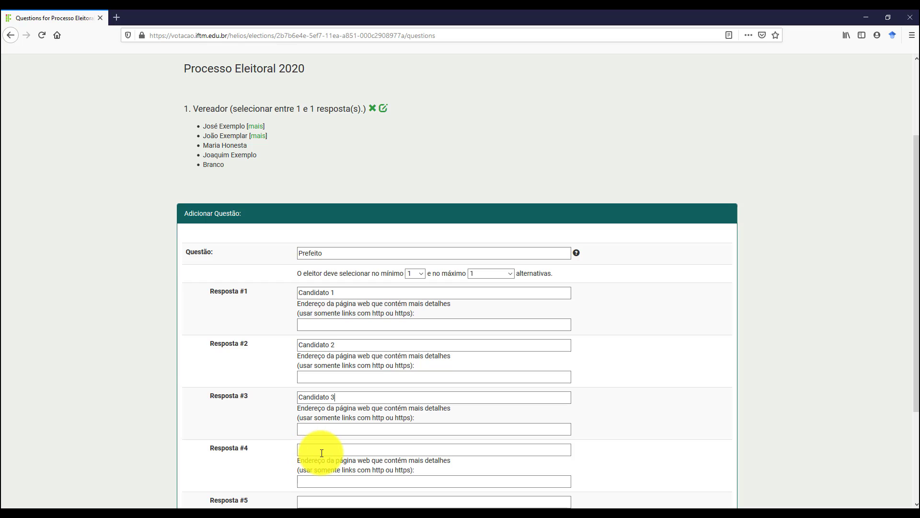
left_click(319, 451)
type("Ca")
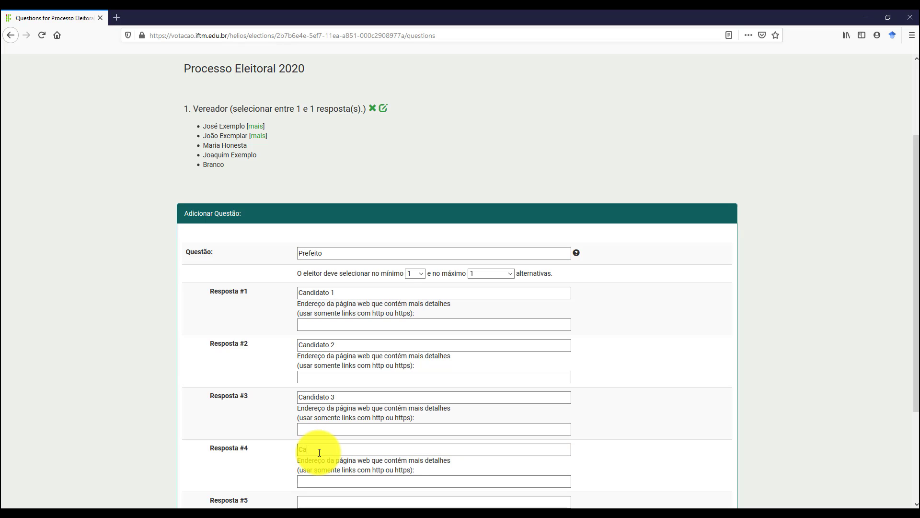
type("ndidato 4")
scroll(318, 448, "down", 4)
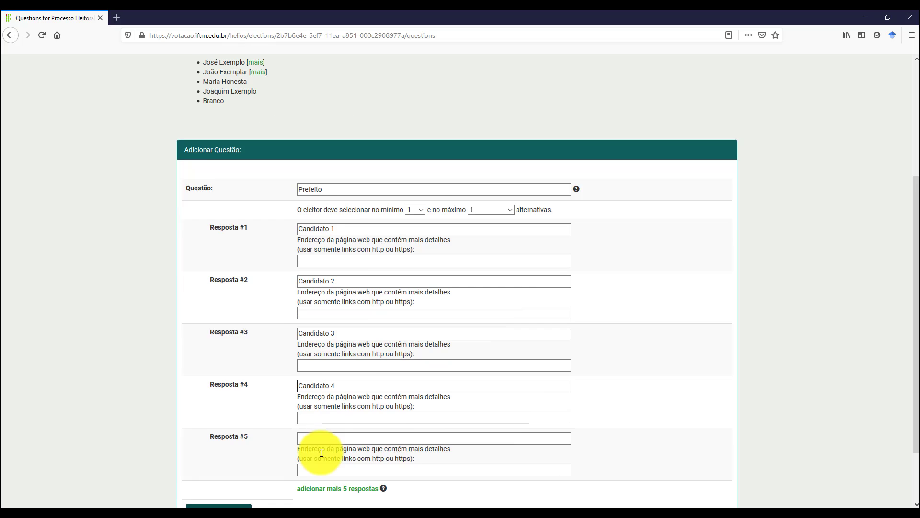
left_click(312, 404)
type("Branco")
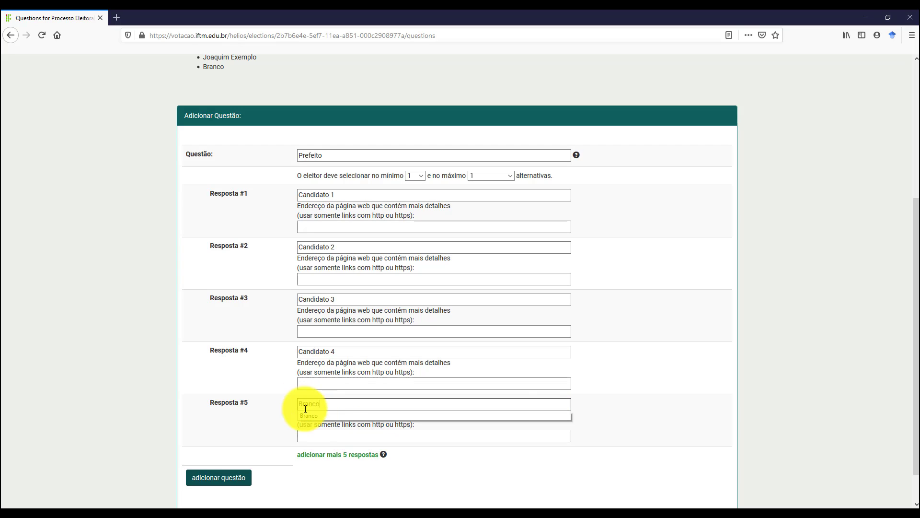
left_click(234, 479)
left_click(219, 477)
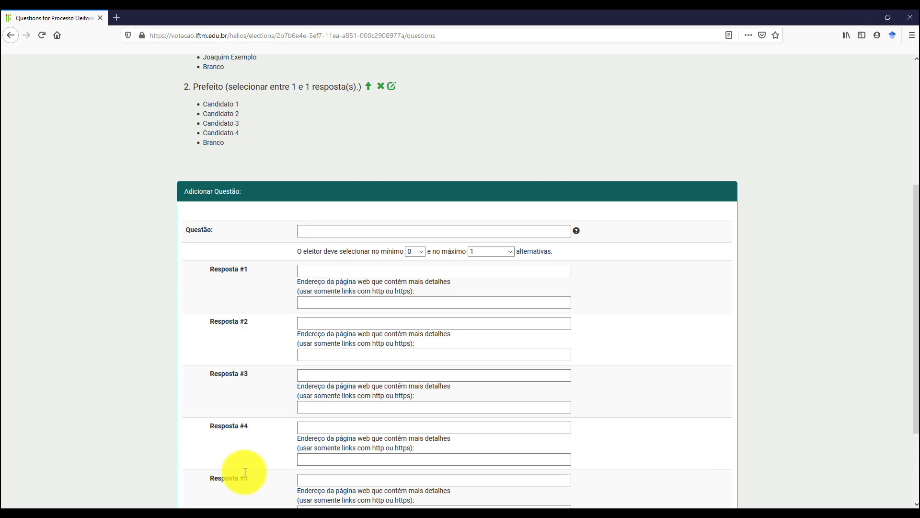
scroll(249, 390, "up", 2)
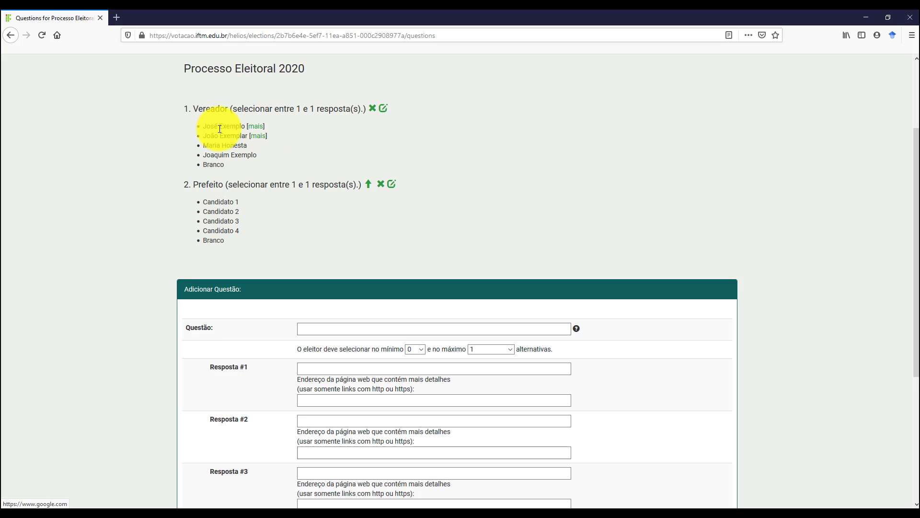
left_click(254, 131)
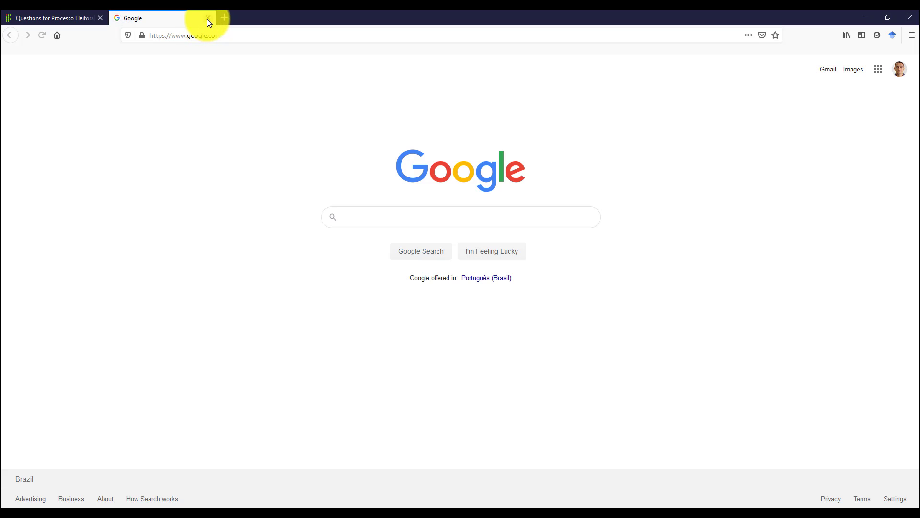
left_click(208, 19)
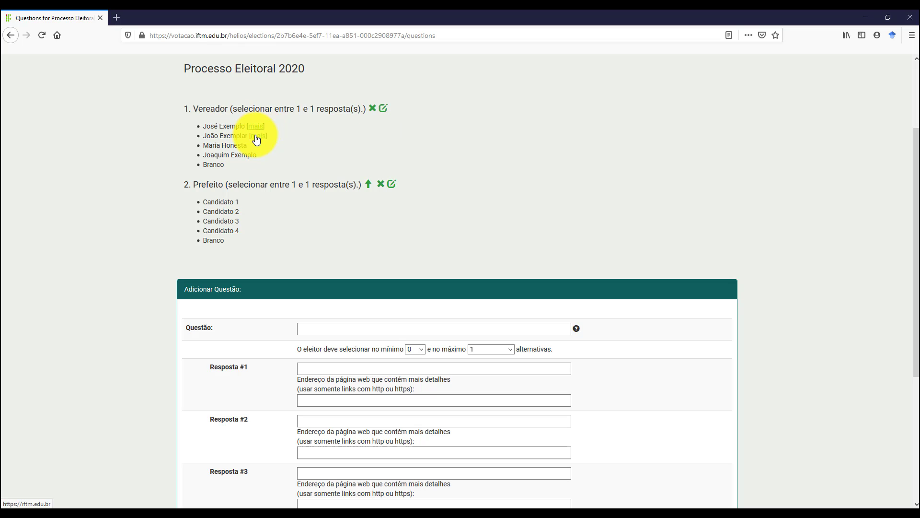
Clear both Vereador answers' details links, save the question, and return to the election overview.
left_click(383, 110)
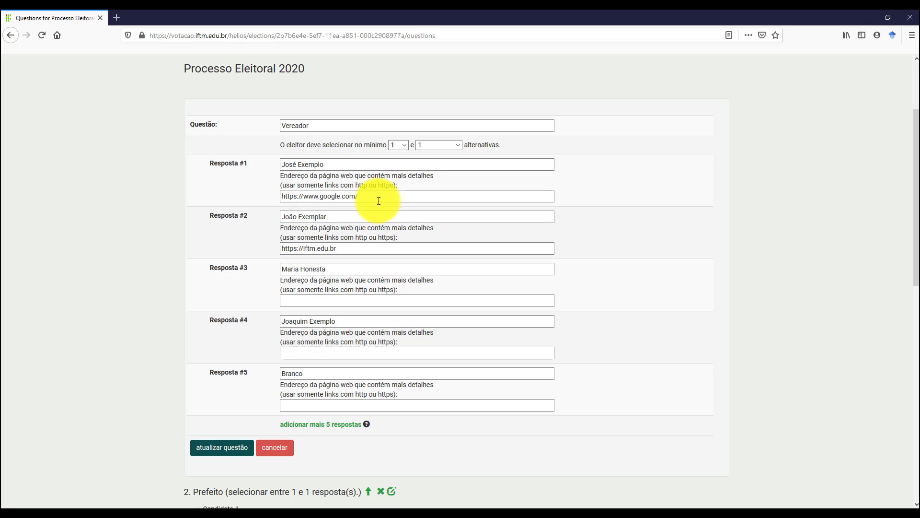
left_click_drag(369, 199, 270, 196)
key("Delete")
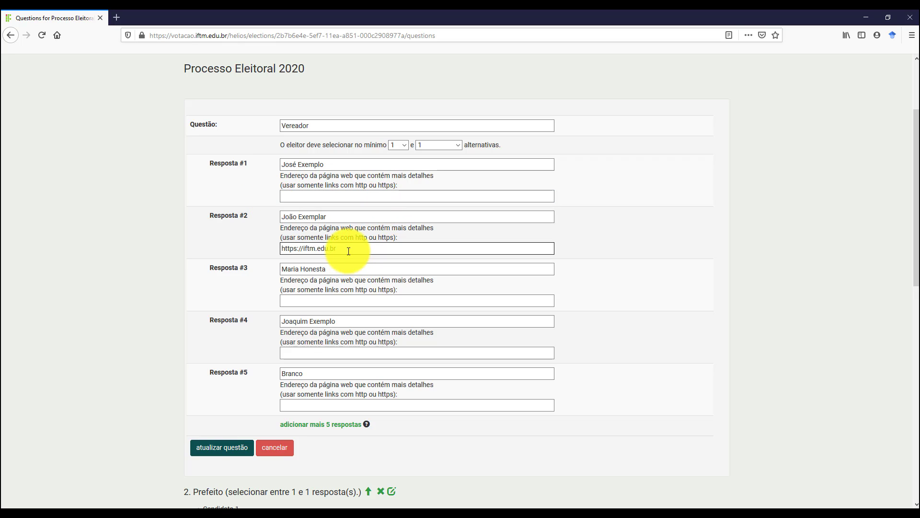
left_click_drag(350, 249, 251, 249)
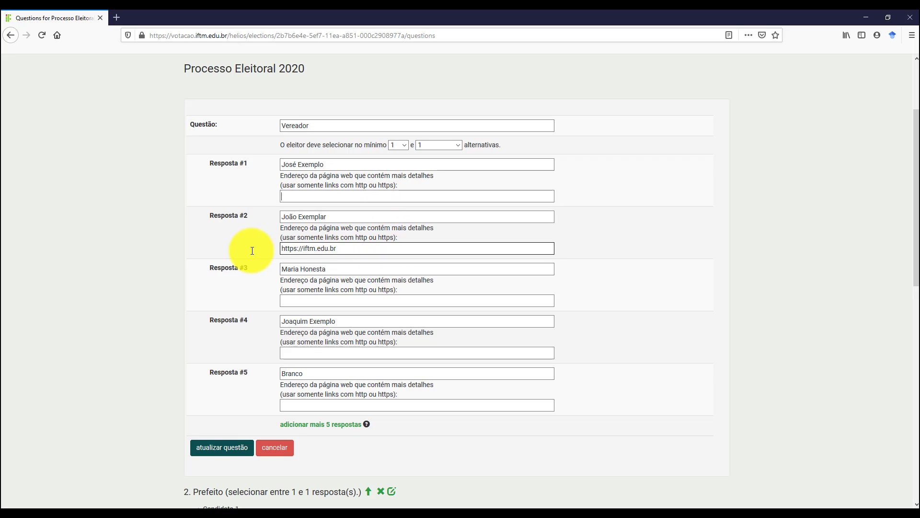
left_click(201, 452)
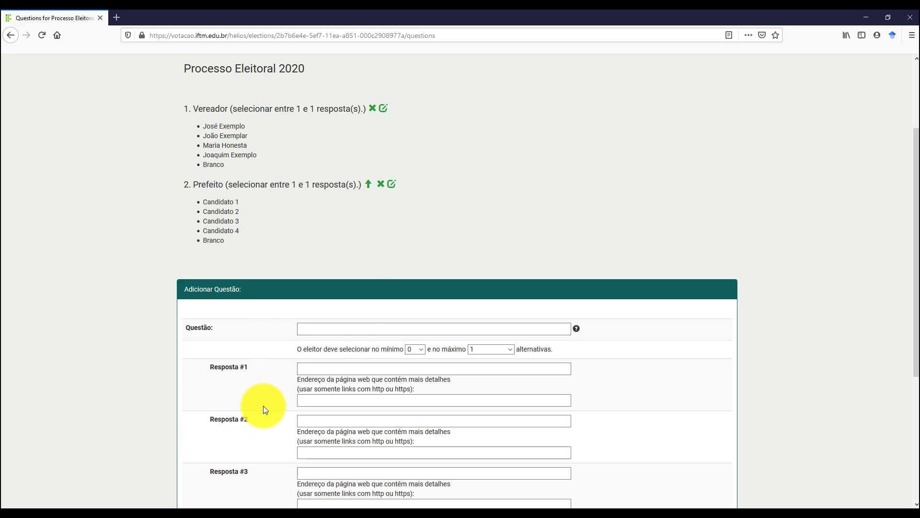
scroll(263, 324, "down", 5)
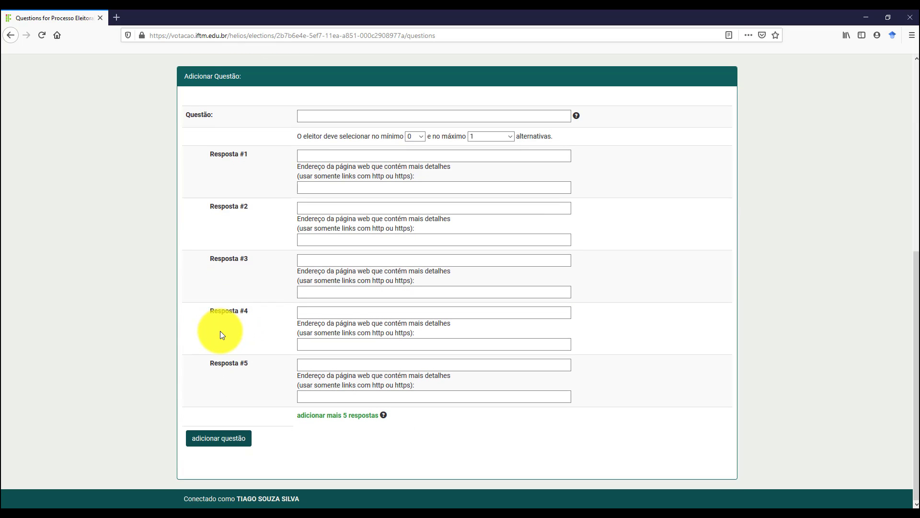
scroll(222, 330, "up", 6)
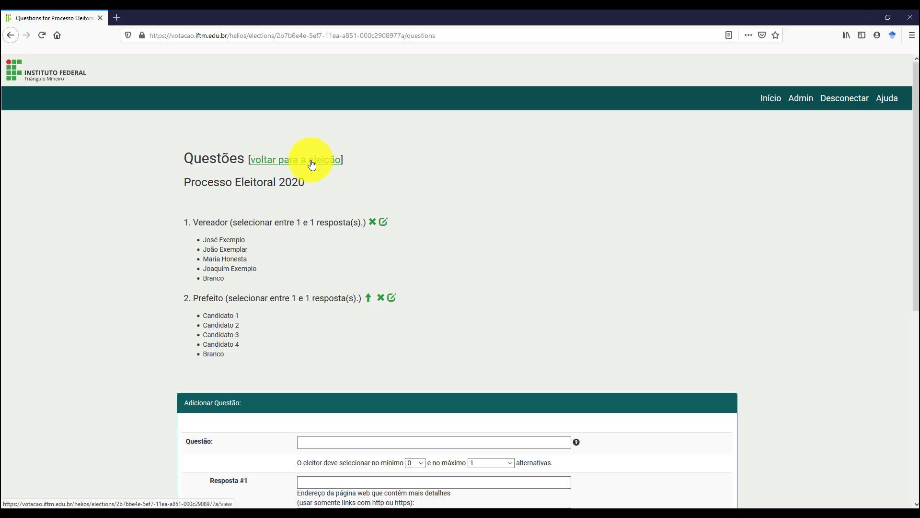
left_click(312, 164)
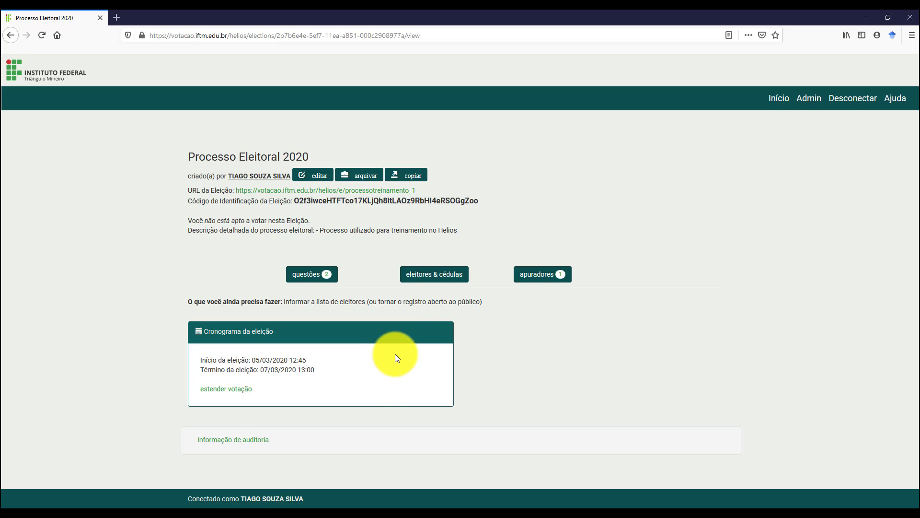
Open the 'eleitores & cédulas' page for Processo Eleitoral 2020.
left_click(442, 283)
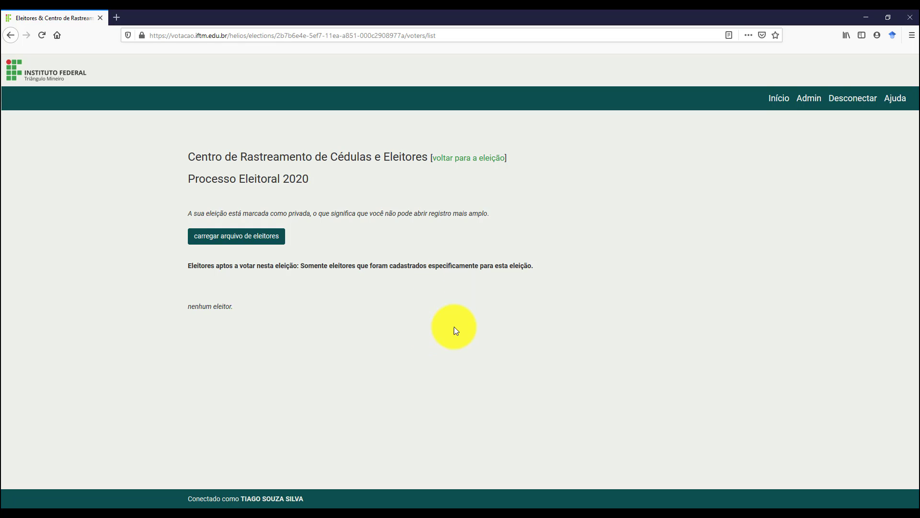
Open the voter file upload page and place Notepad's eleitores treinamento.txt over it.
left_click(230, 243)
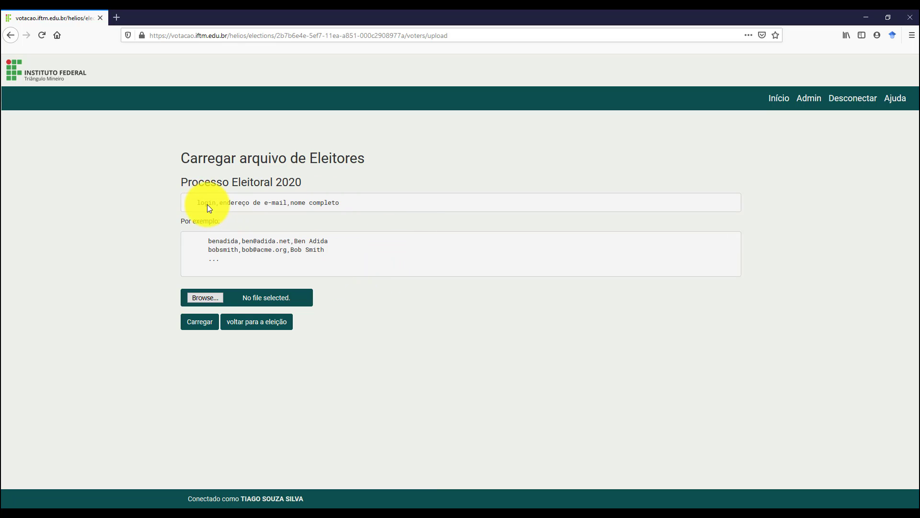
left_click_drag(197, 203, 348, 202)
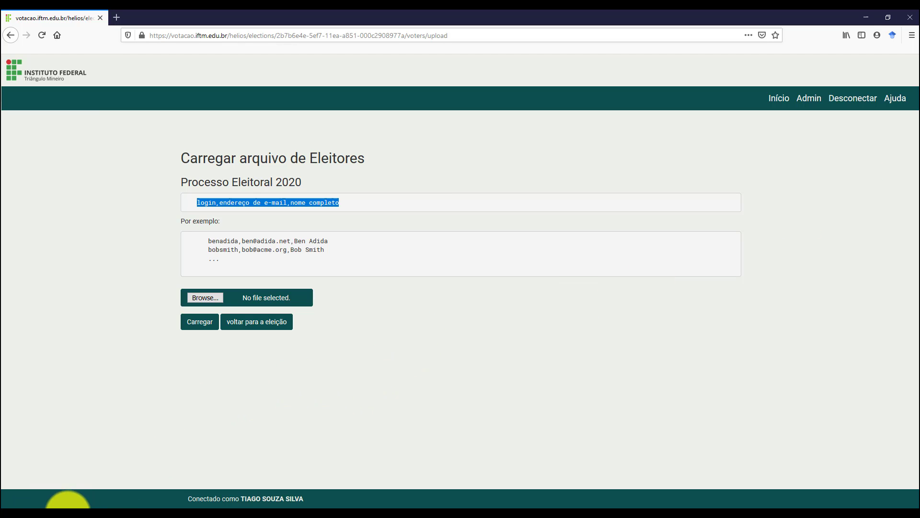
left_click(35, 517)
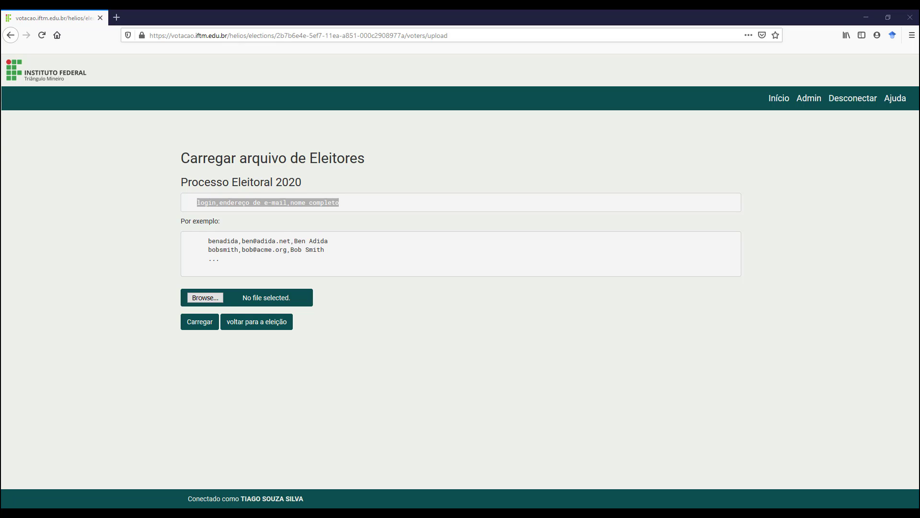
left_click_drag(919, 225, 413, 279)
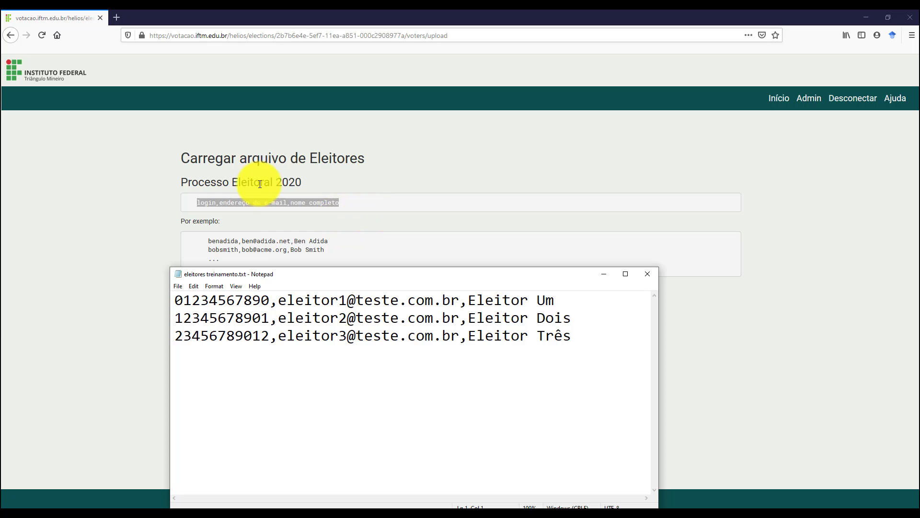
Review the voter file's login numbers and names in Notepad.
left_click(209, 201)
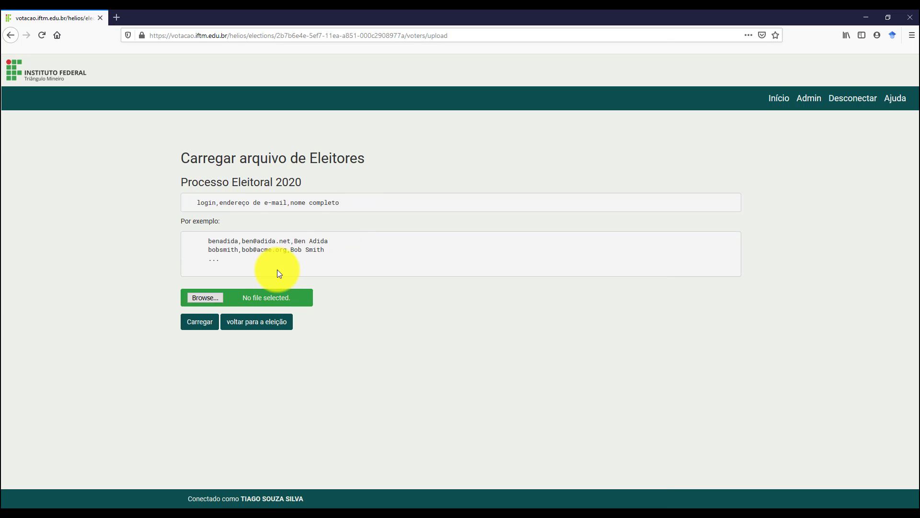
key("alt+Tab")
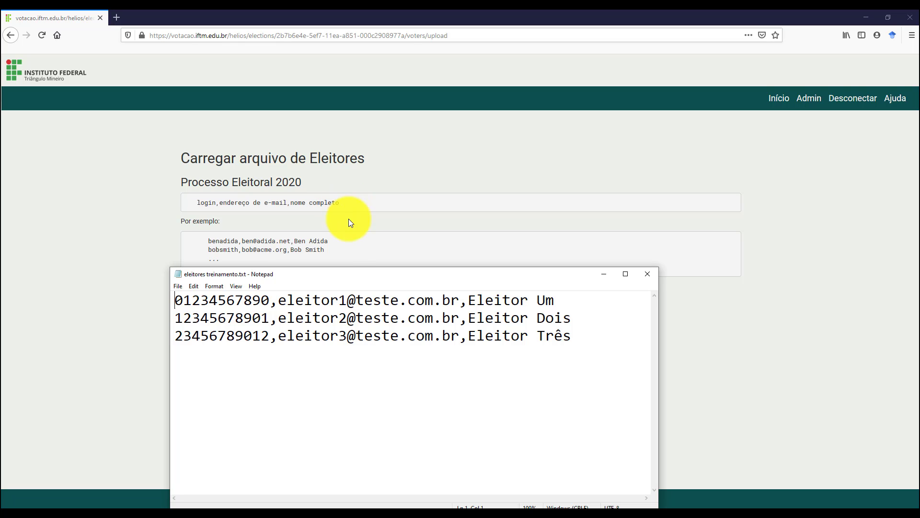
left_click_drag(297, 274, 295, 289)
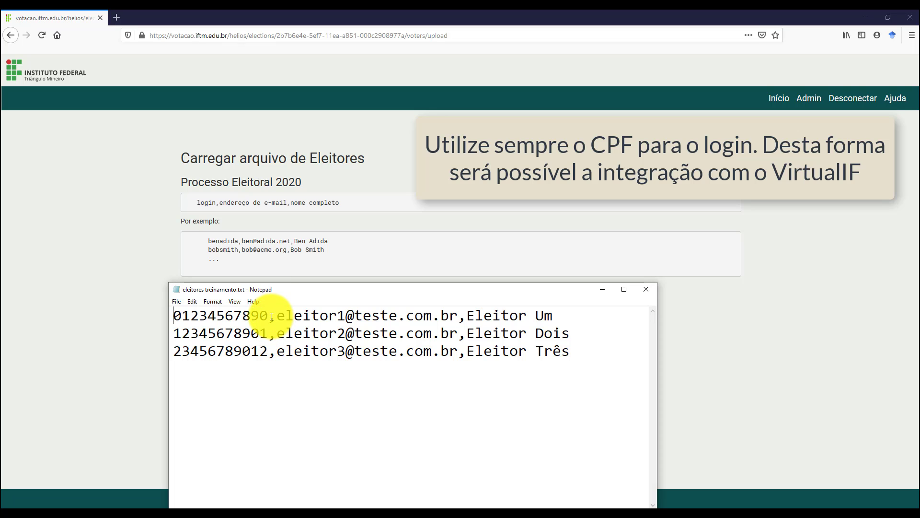
left_click_drag(272, 316, 458, 316)
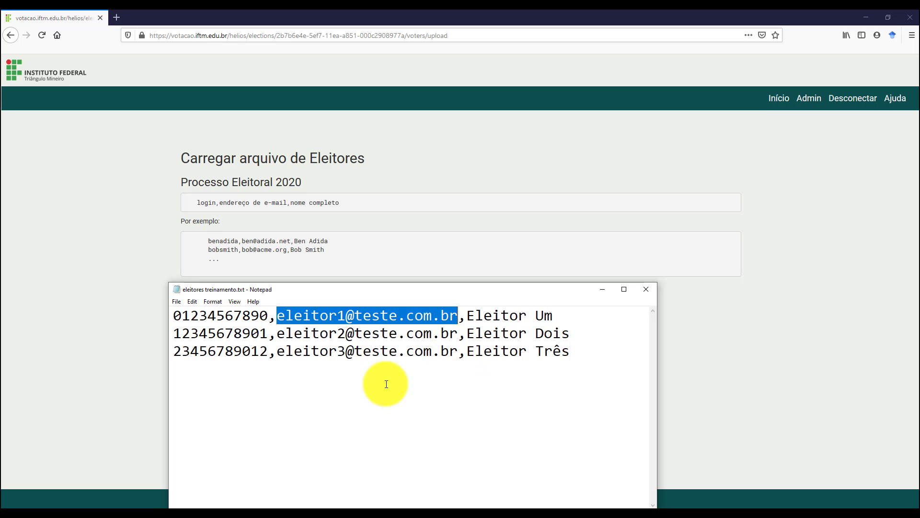
left_click_drag(470, 315, 554, 315)
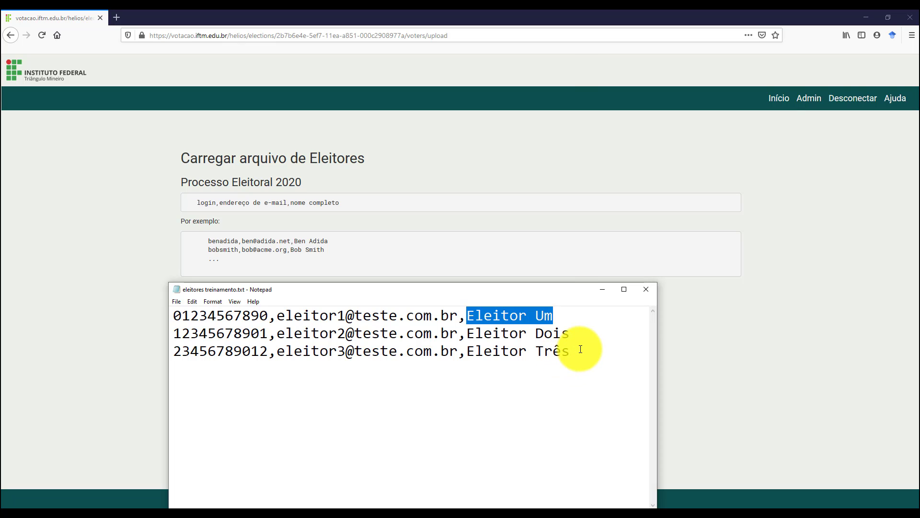
left_click_drag(580, 349, 174, 354)
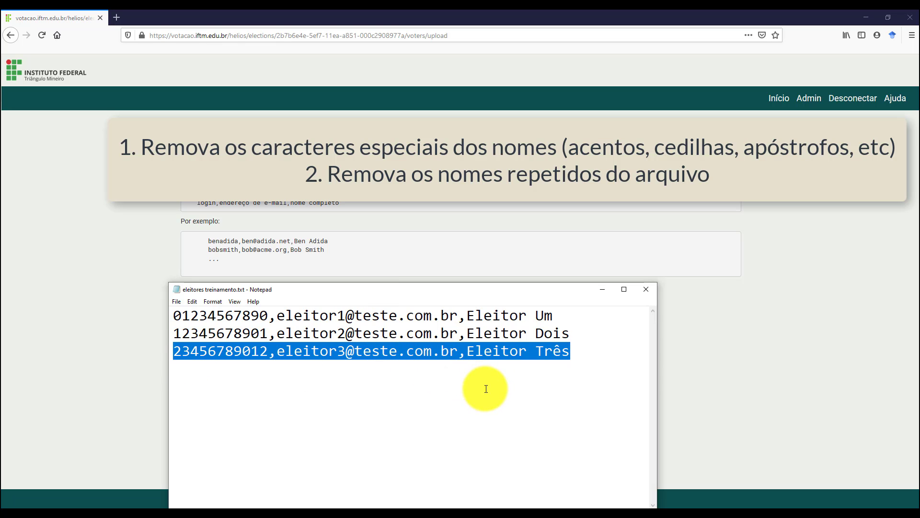
Change 'Três' to 'Tres' on the third voter line, save the file and close Notepad.
left_click(561, 353)
key("shift+Left")
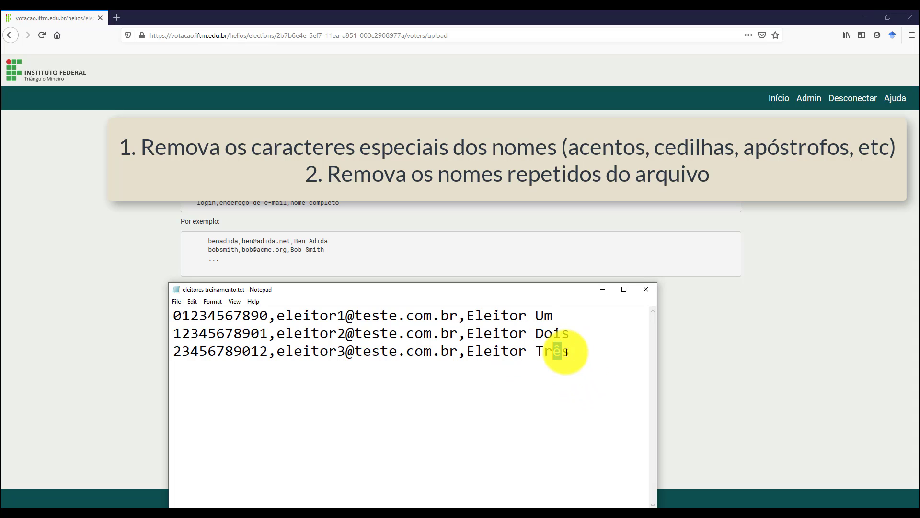
type("e")
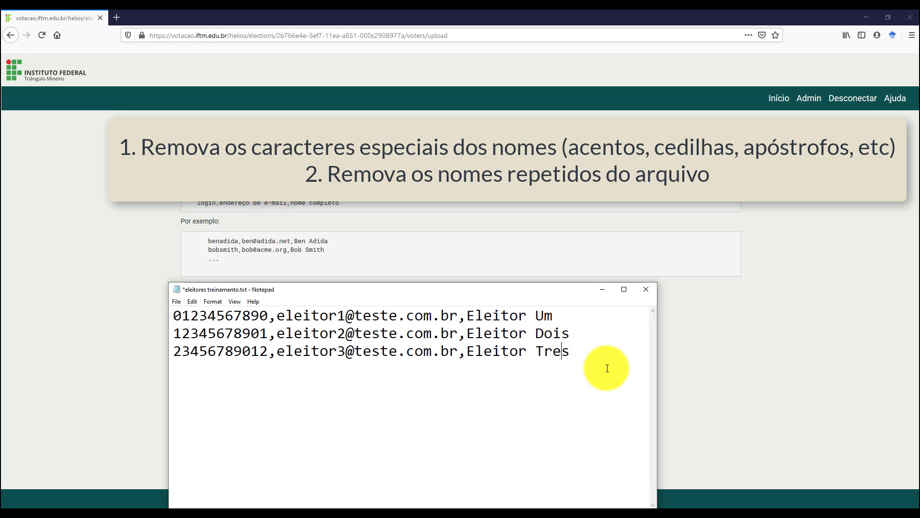
left_click(532, 396)
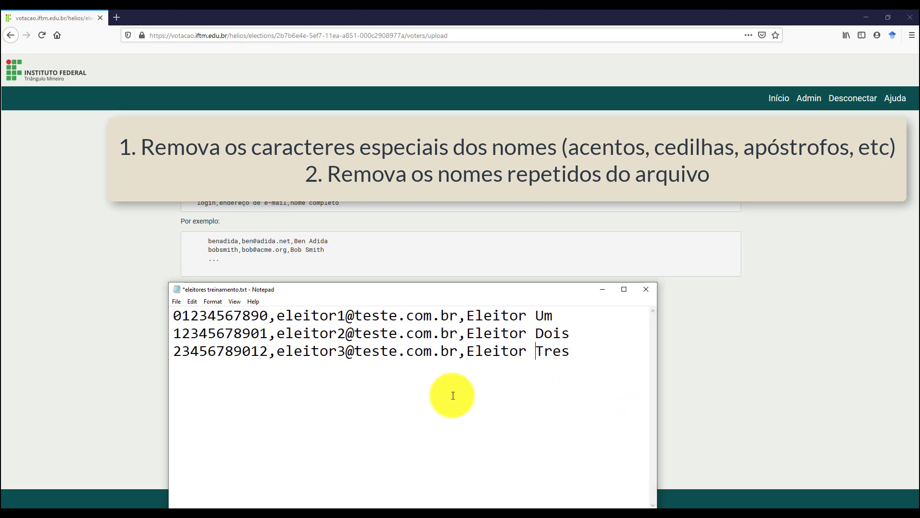
key("ctrl+s")
left_click_drag(587, 355, 160, 355)
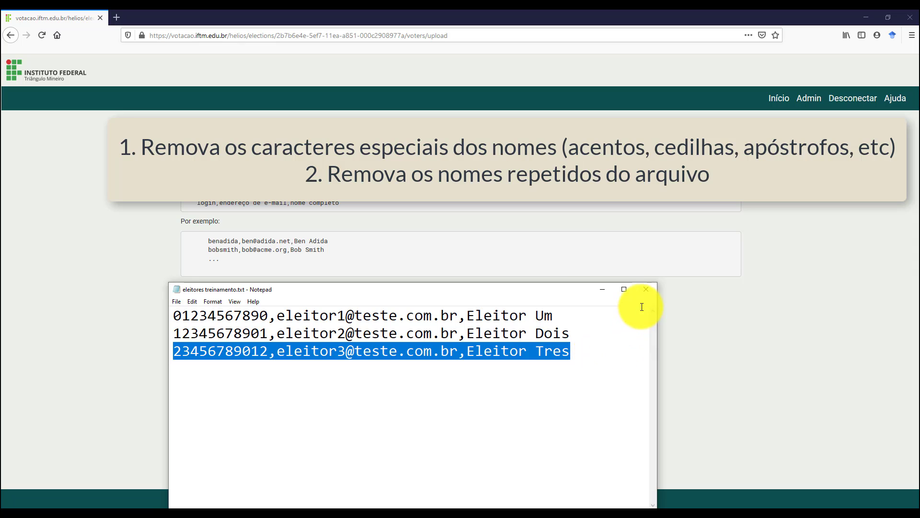
left_click(645, 291)
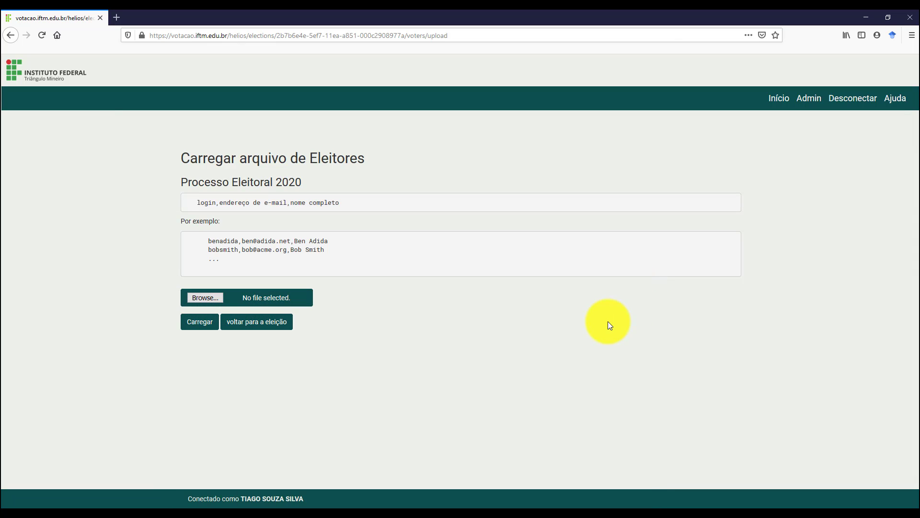
Choose eleitores treinamento.txt as the voter file and upload it with Carregar.
left_click(200, 300)
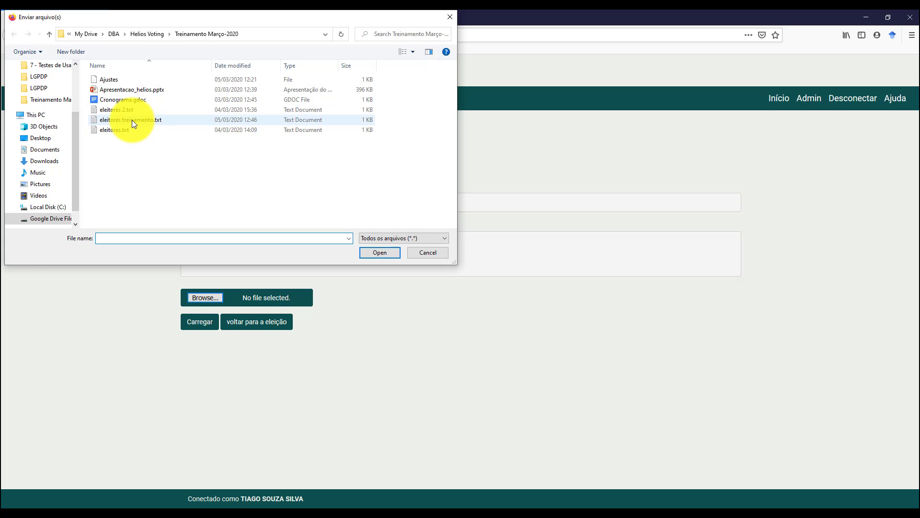
double_click(131, 120)
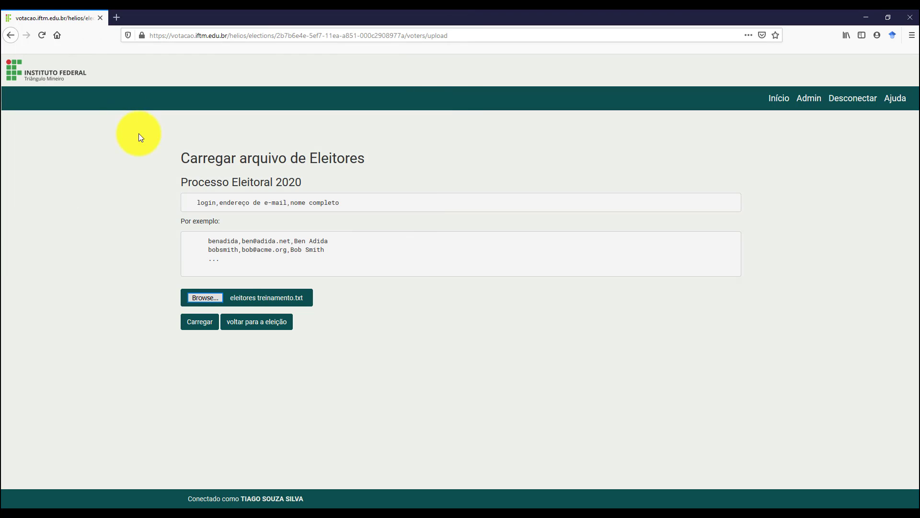
left_click(197, 328)
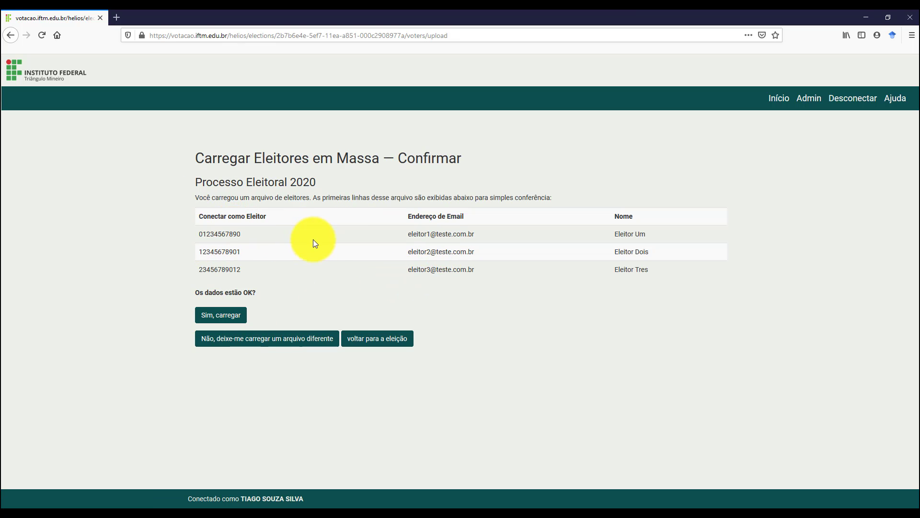
Confirm loading the three previewed voters Eleitor Um, Dois and Tres.
left_click_drag(197, 234, 652, 271)
left_click(526, 261)
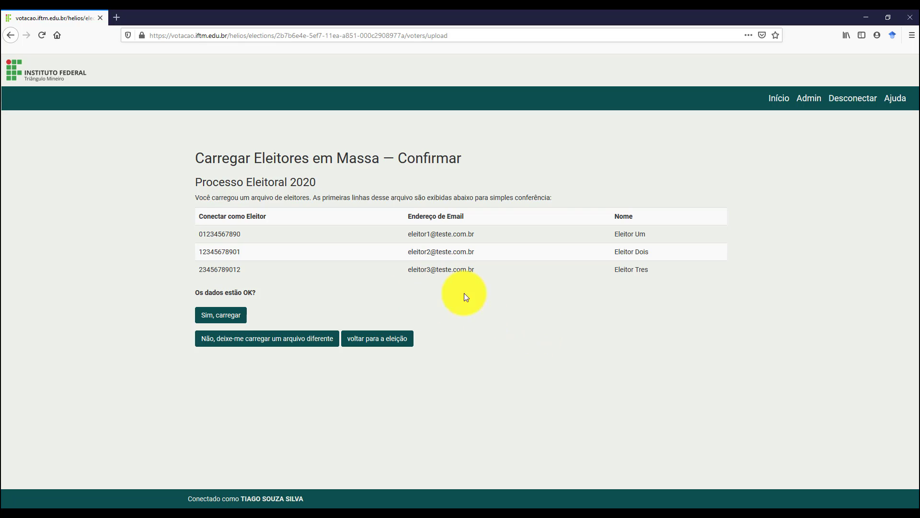
left_click(221, 316)
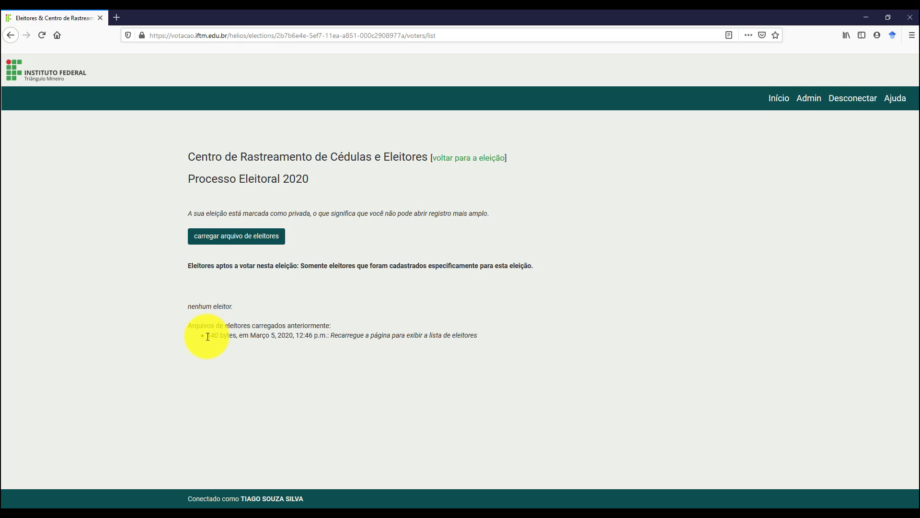
left_click_drag(207, 335, 491, 341)
Reload the tracking page so the three voters V1–V3 appear as processed.
left_click(491, 341)
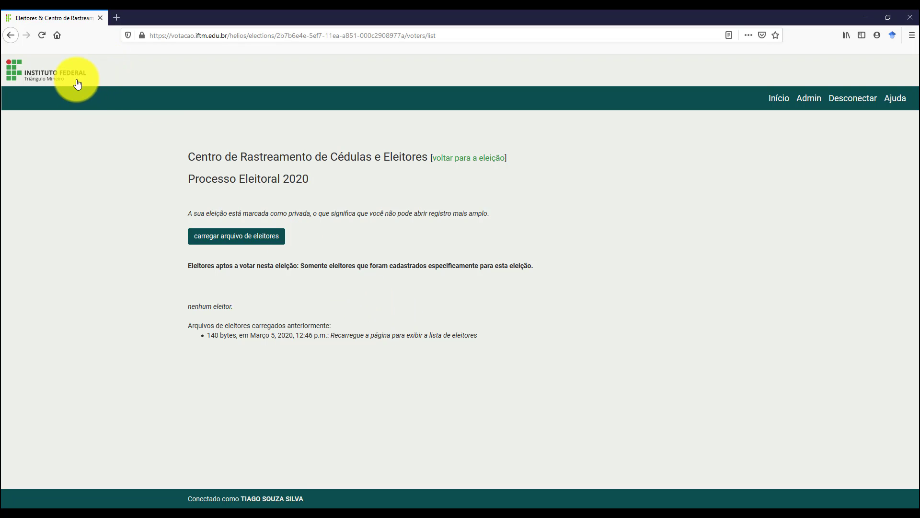
left_click(41, 37)
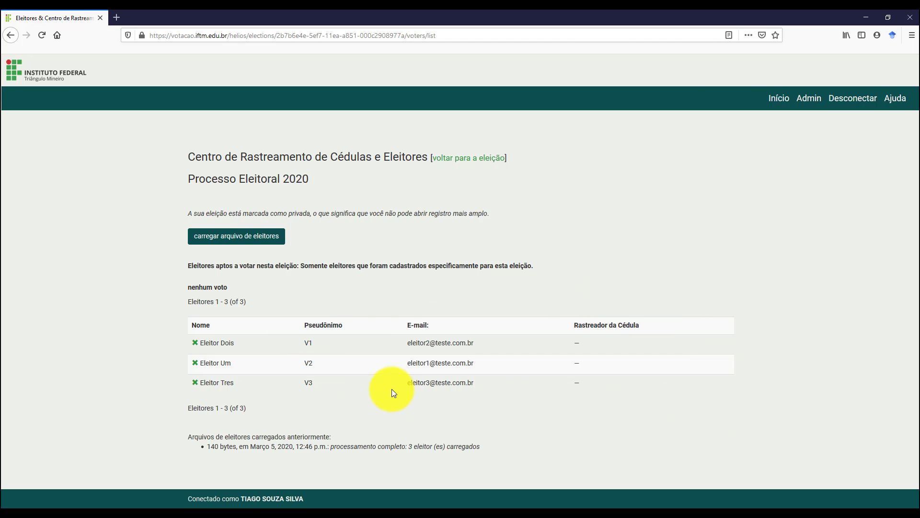
Go back to the Processo Eleitoral 2020 overview via 'voltar para a eleição'.
left_click(472, 159)
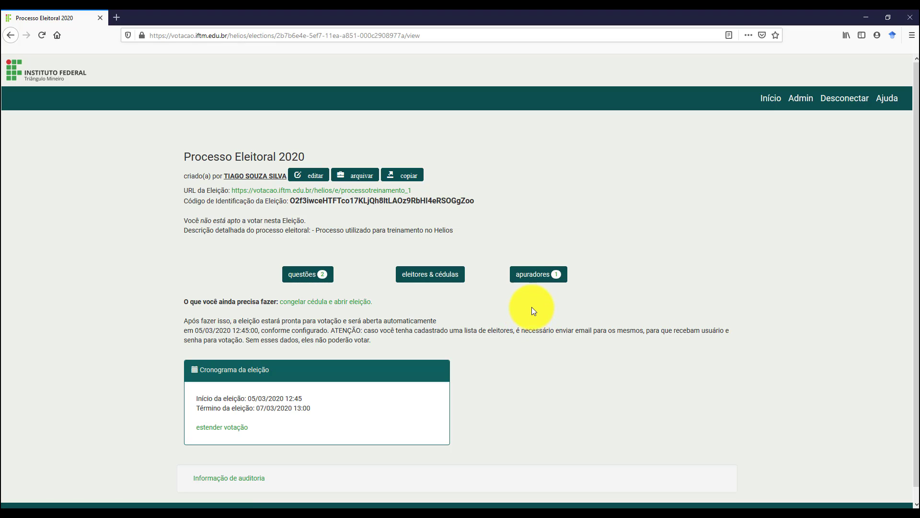
Open the Apuradores list, which shows Sistema de Votacao Online do IFTM, and highlight its public key.
left_click(544, 283)
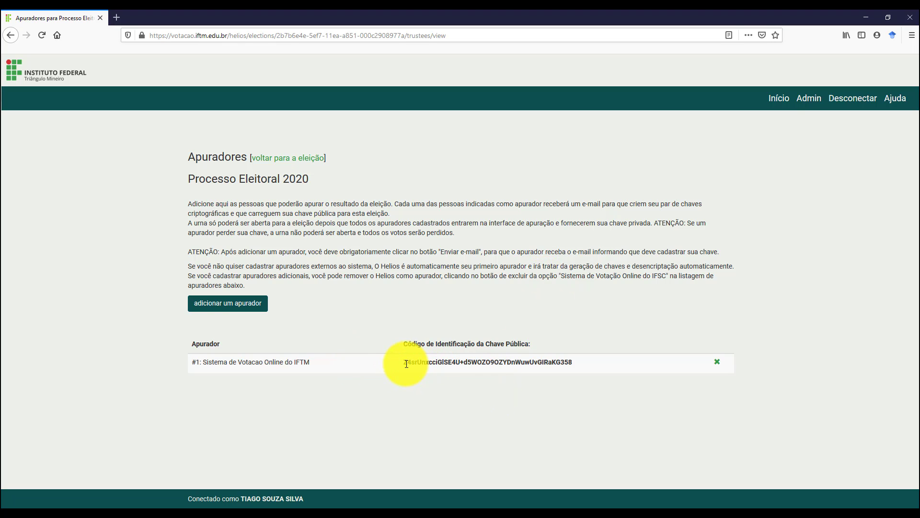
left_click_drag(407, 363, 589, 367)
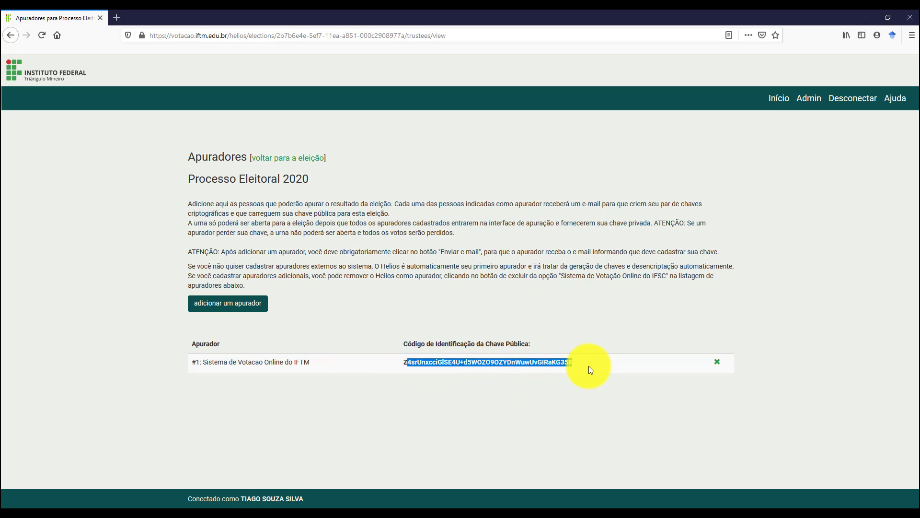
left_click(455, 362)
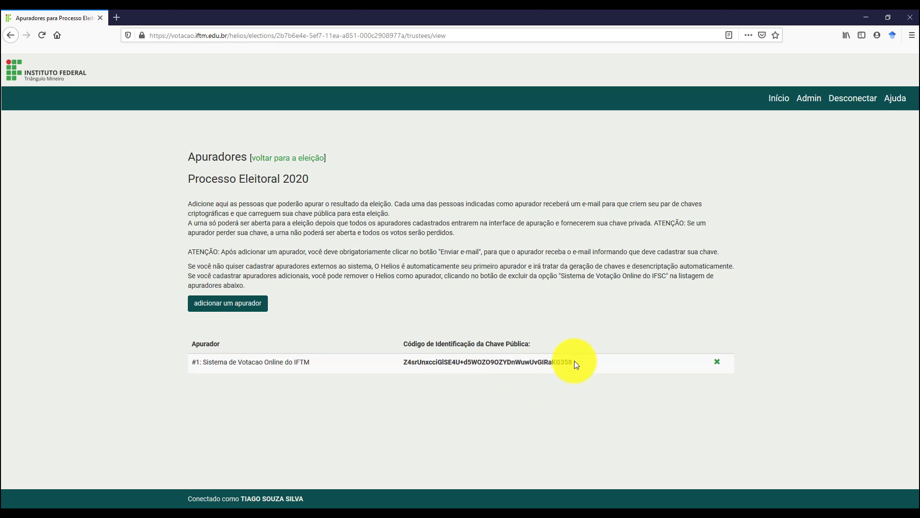
left_click_drag(573, 362, 393, 373)
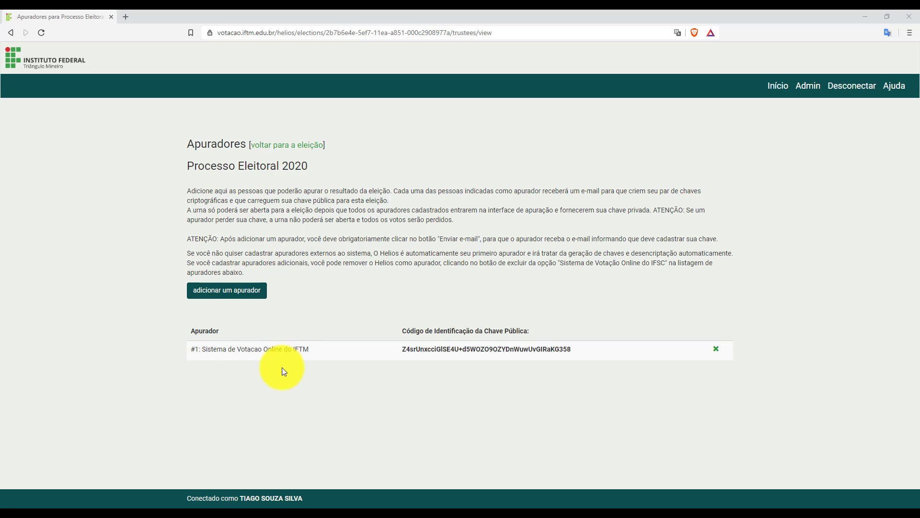
Start adding a new trustee and accept the warning about adding your own trustees.
left_click(231, 298)
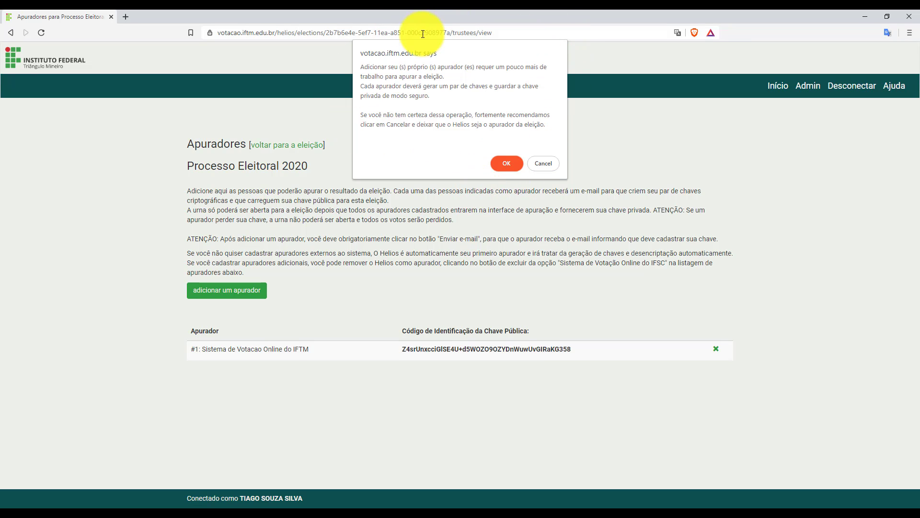
left_click(508, 163)
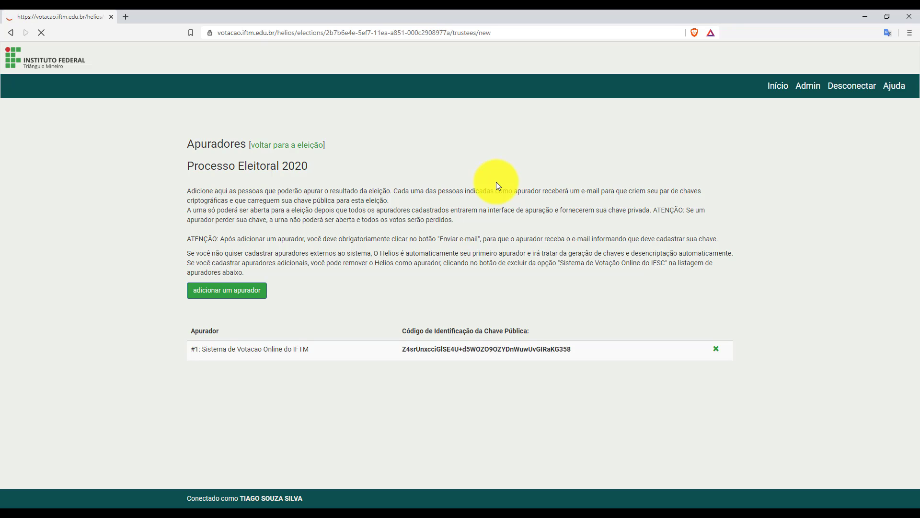
Add a trustee named 'Apurador Externo' with the autofill-suggested e-mail address.
left_click(281, 190)
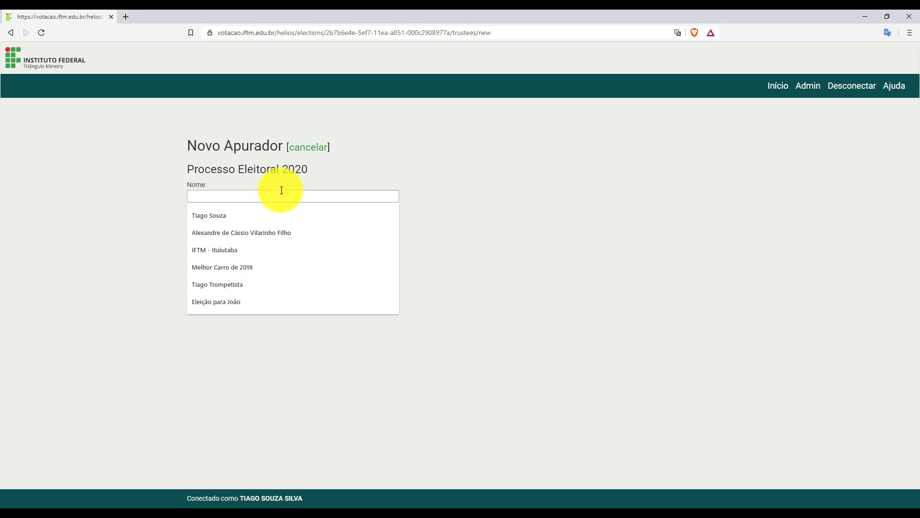
type("Apuda")
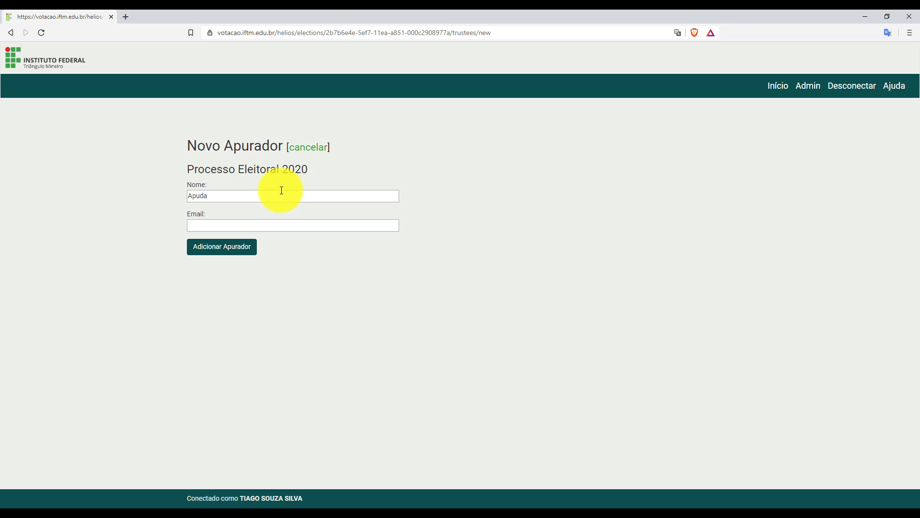
key("BackSpace")
key("BackSpace")
type("rador Externo")
key("Tab")
type("tia")
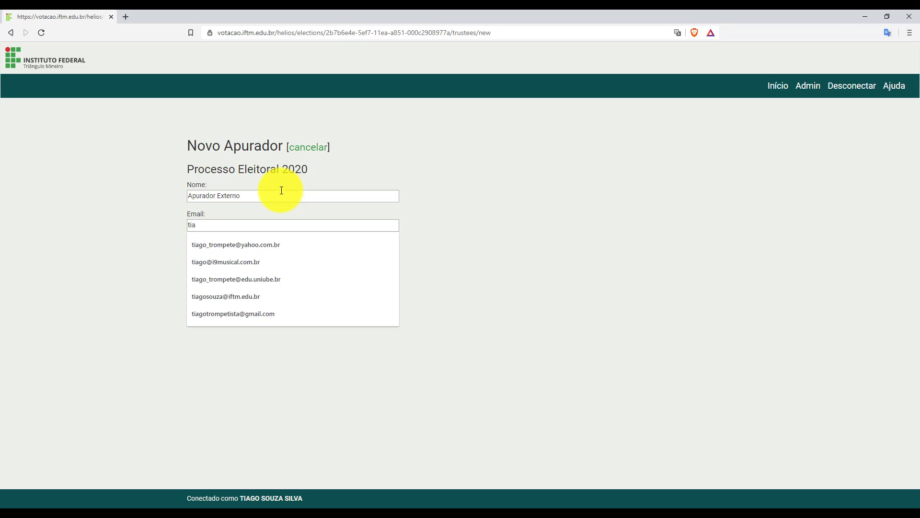
key("Down")
key("Down")
key("Return")
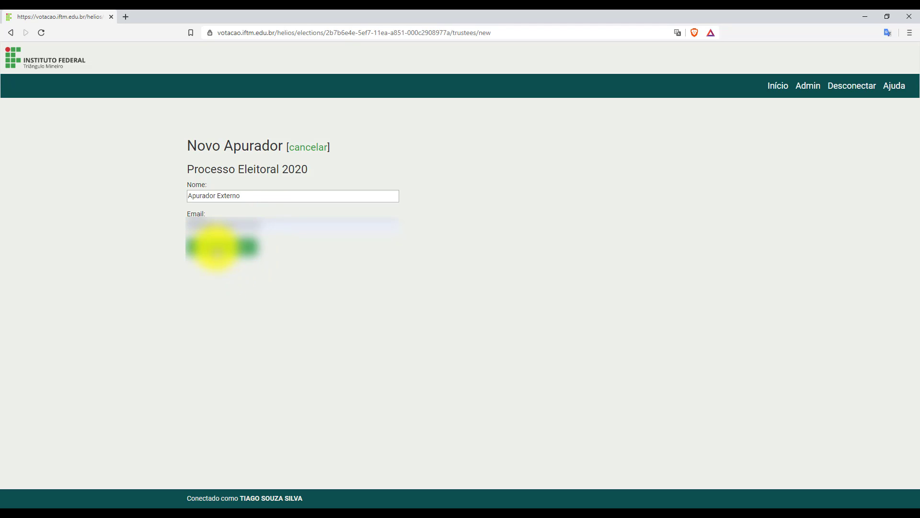
left_click(216, 249)
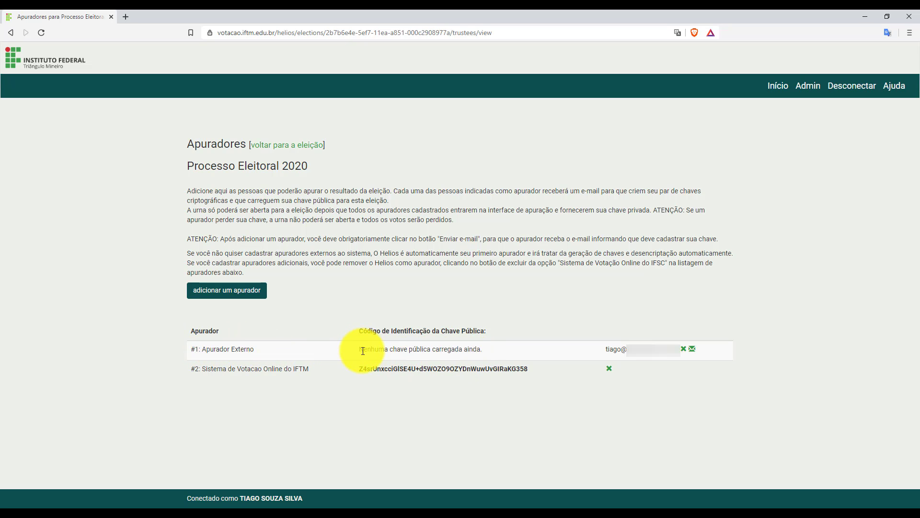
Send Apurador Externo its trustee login e-mail, confirm it, and sign out of the admin account.
left_click_drag(360, 352, 484, 352)
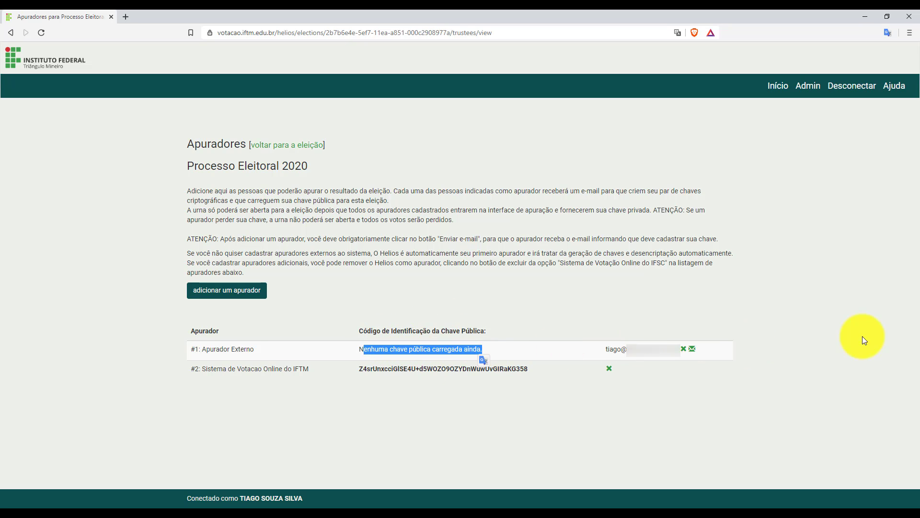
left_click(783, 367)
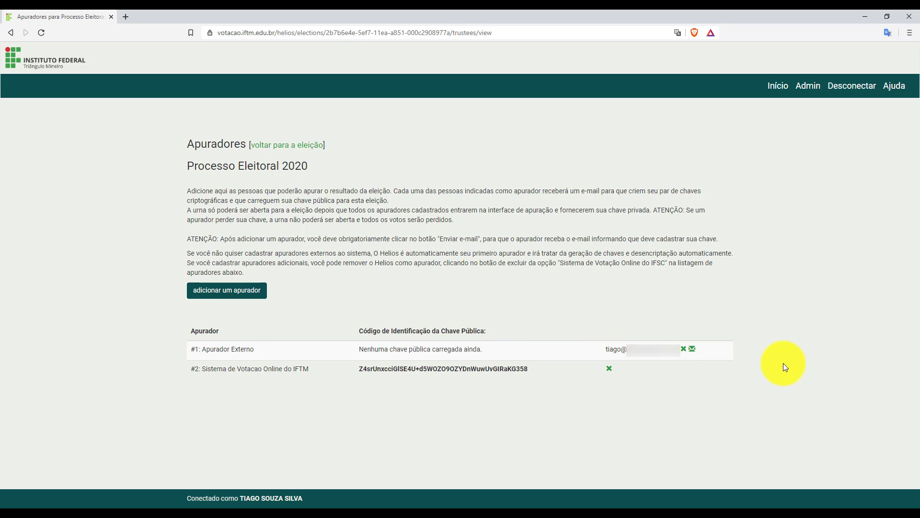
left_click(692, 350)
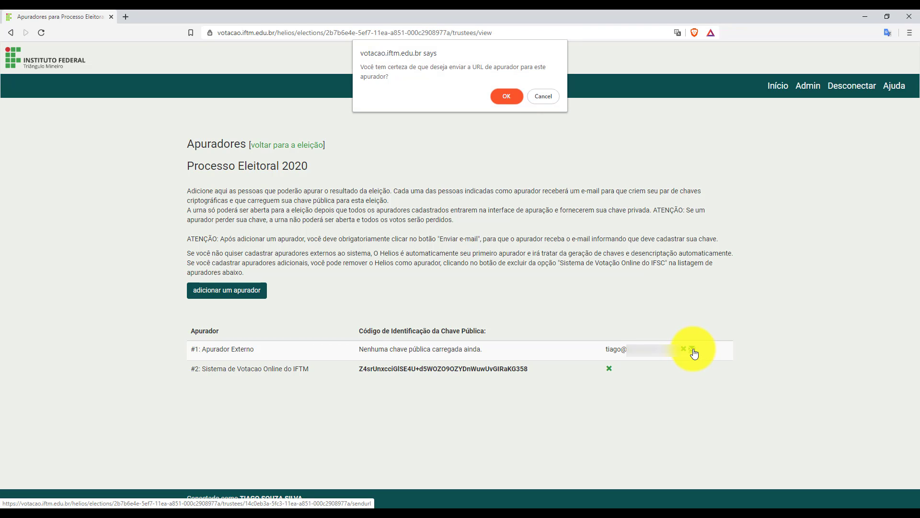
left_click(509, 99)
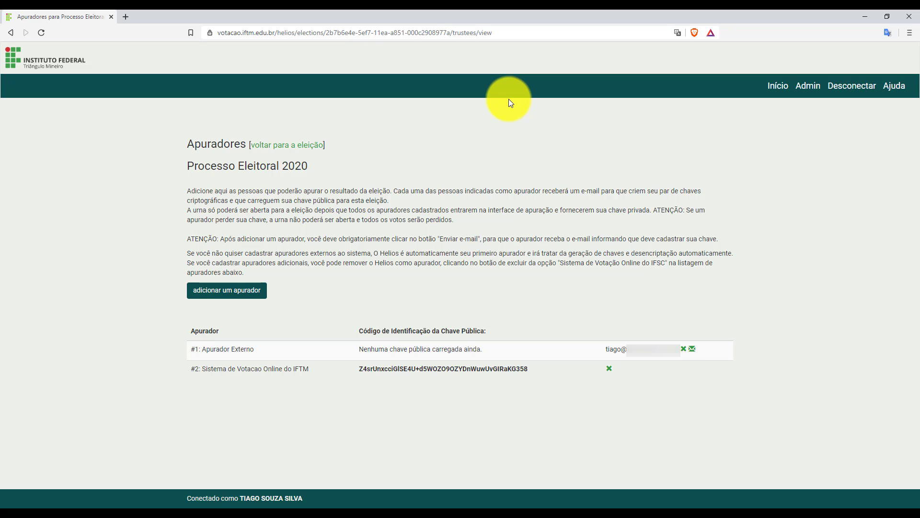
left_click(847, 100)
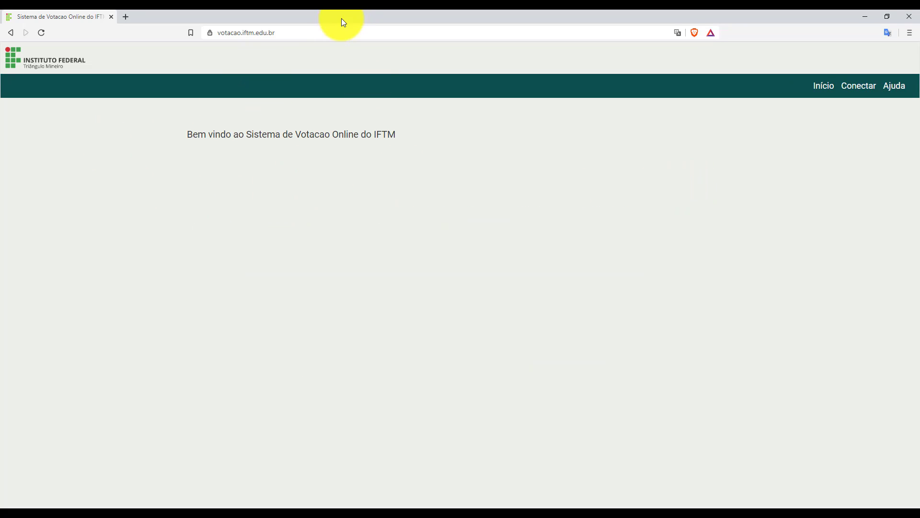
Open the Gmail inbox through the 'gma' address-bar suggestion.
left_click(334, 33)
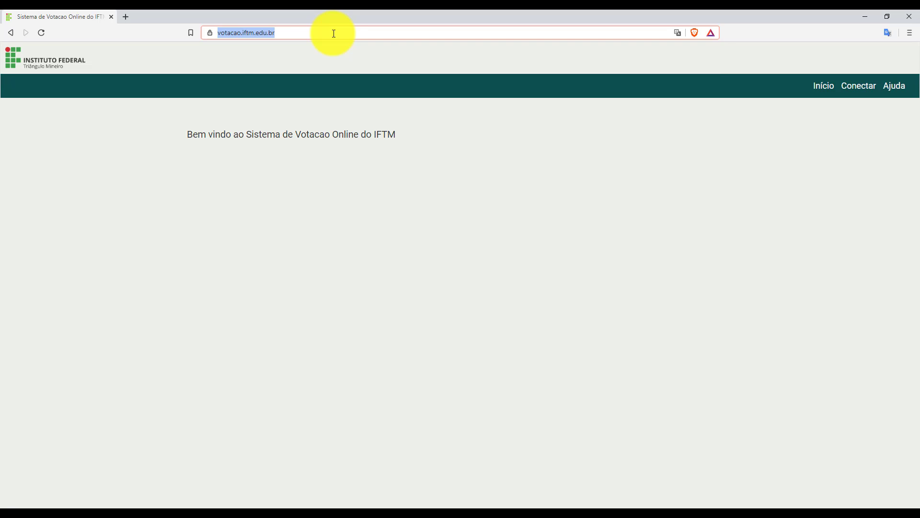
type("gma")
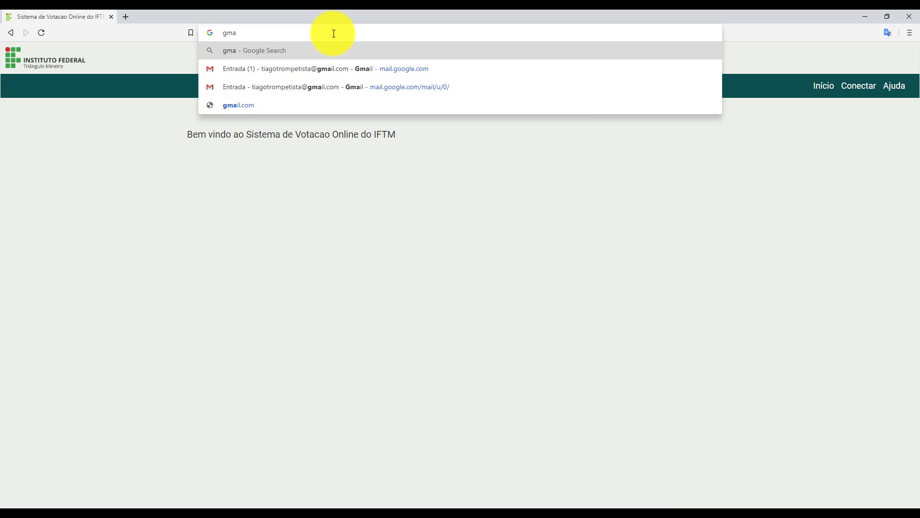
key("Down")
key("Return")
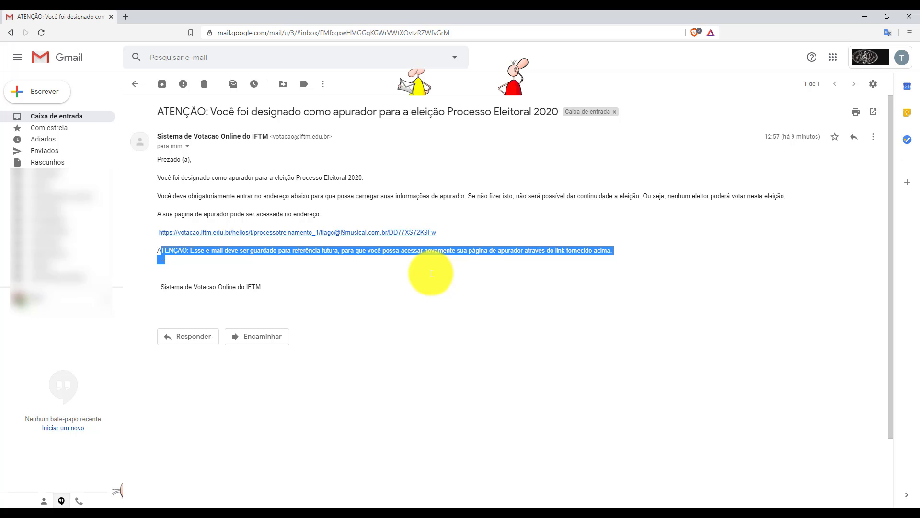
Follow the e-mail's link to Apurador Externo's 'configurar chave de apurador' page.
left_click(438, 235)
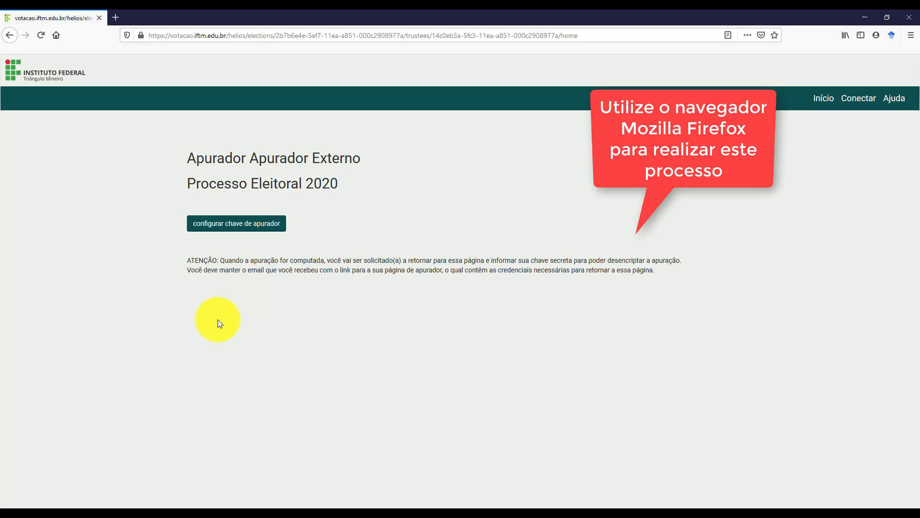
left_click(215, 229)
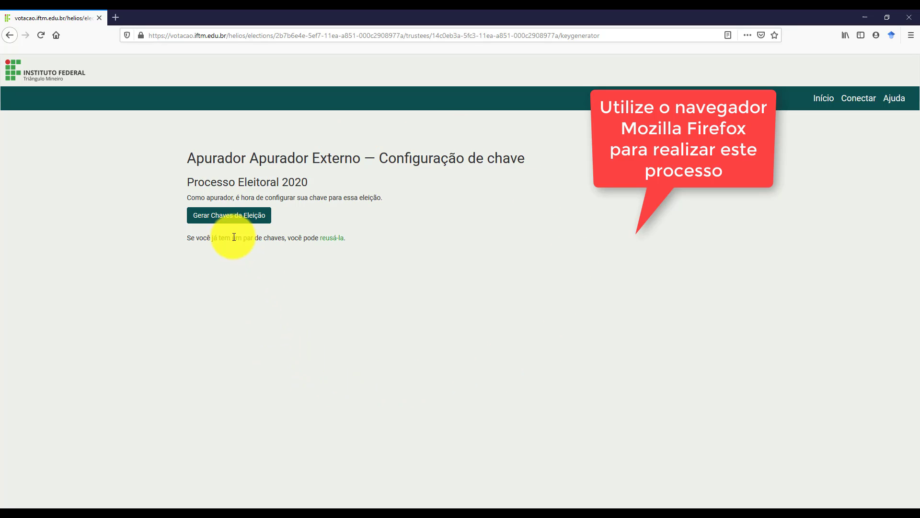
Generate the trustee's election keys and open the private key as JSON.
left_click(222, 220)
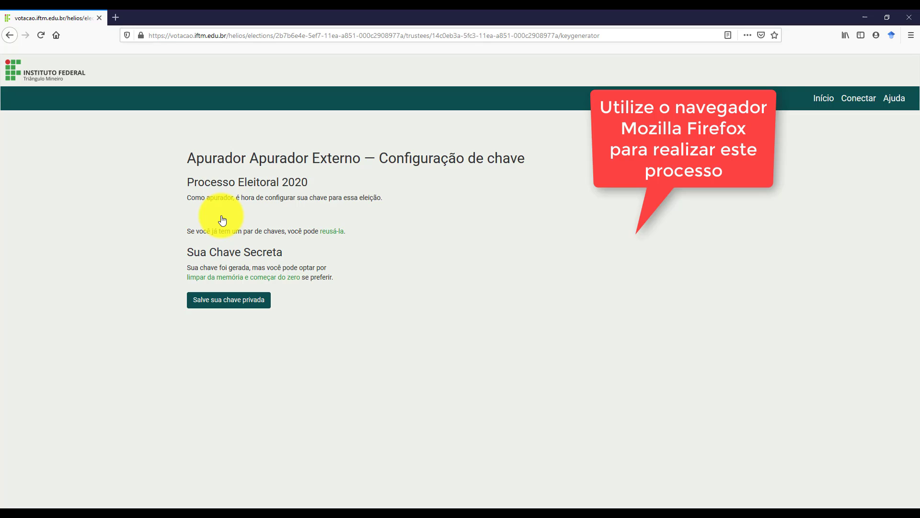
left_click(222, 306)
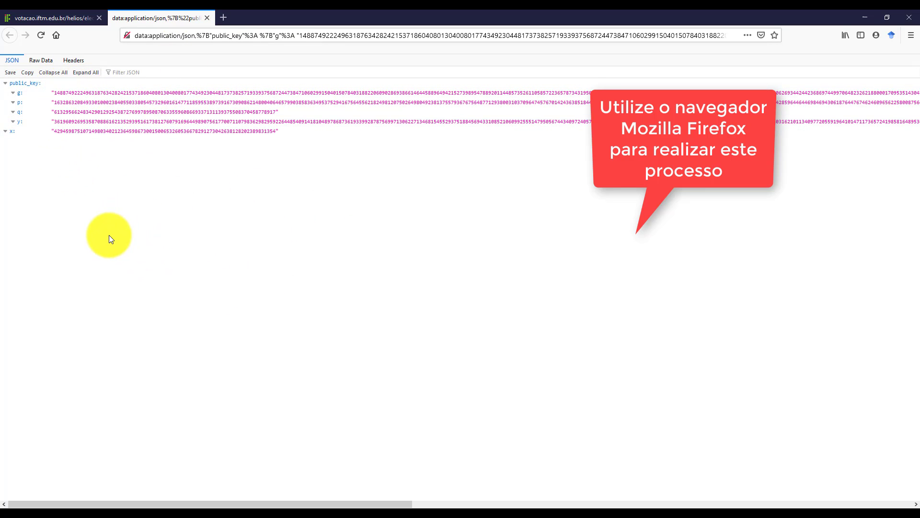
Copy the private key's raw JSON text from the browser tab.
left_click(41, 62)
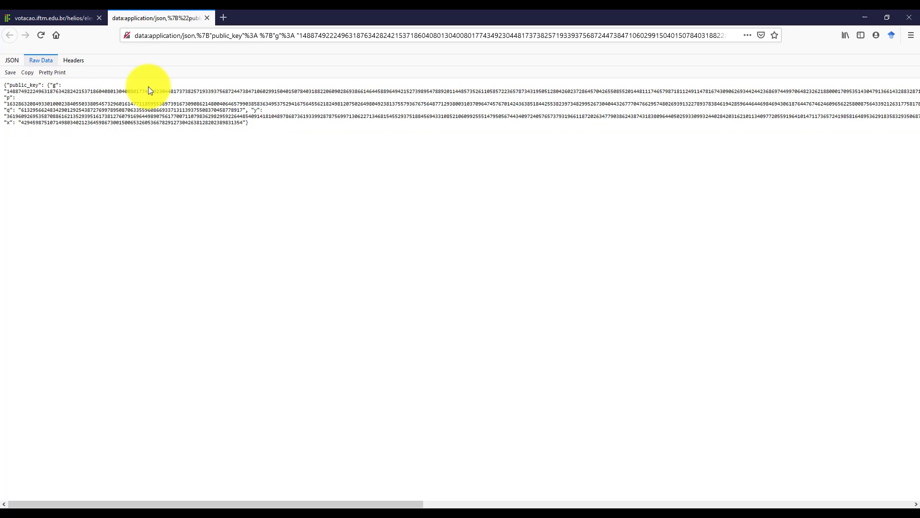
left_click_drag(249, 124, 3, 84)
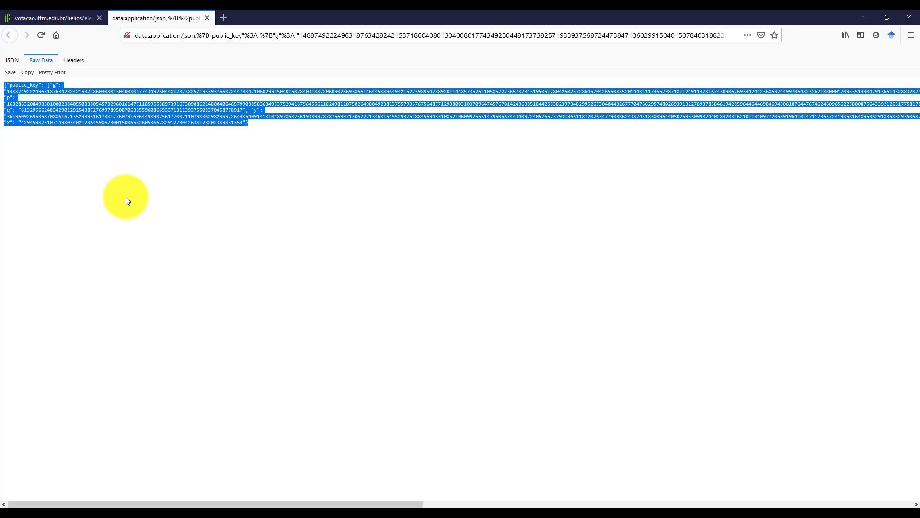
right_click(24, 107)
left_click(52, 115)
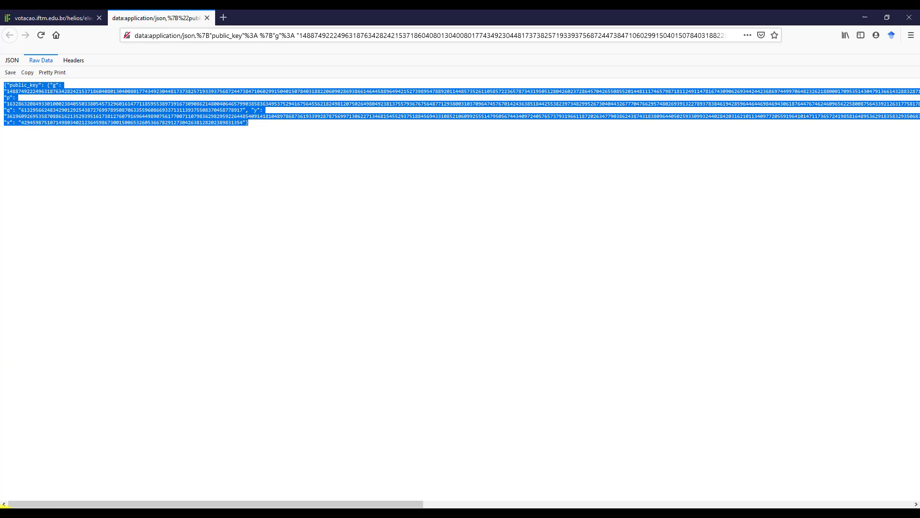
Paste the key into Notepad, save it as 'Chave privada apurador externo', and close Notepad.
left_click(4, 507)
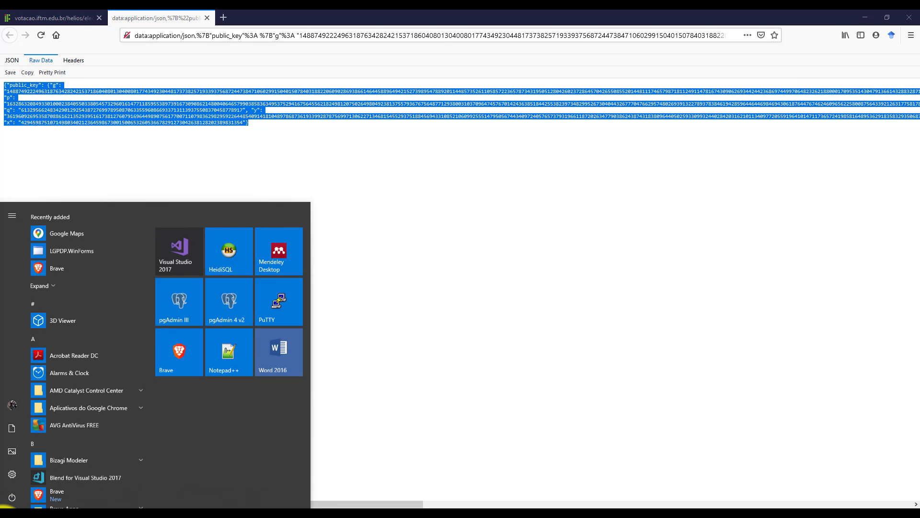
type("bloco")
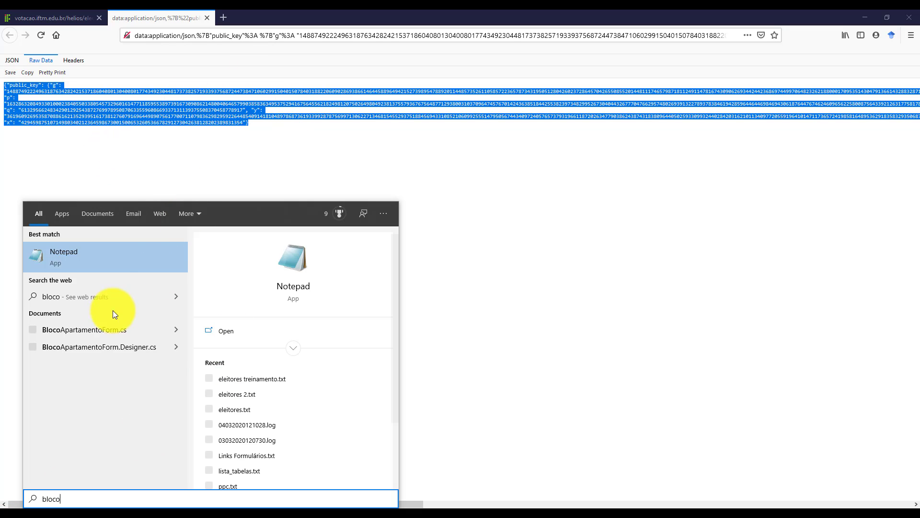
left_click(180, 254)
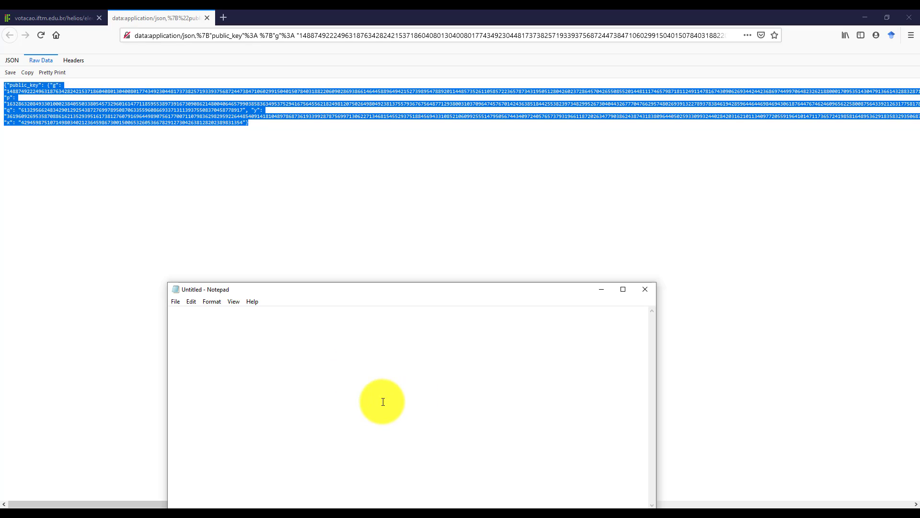
key("ctrl+v")
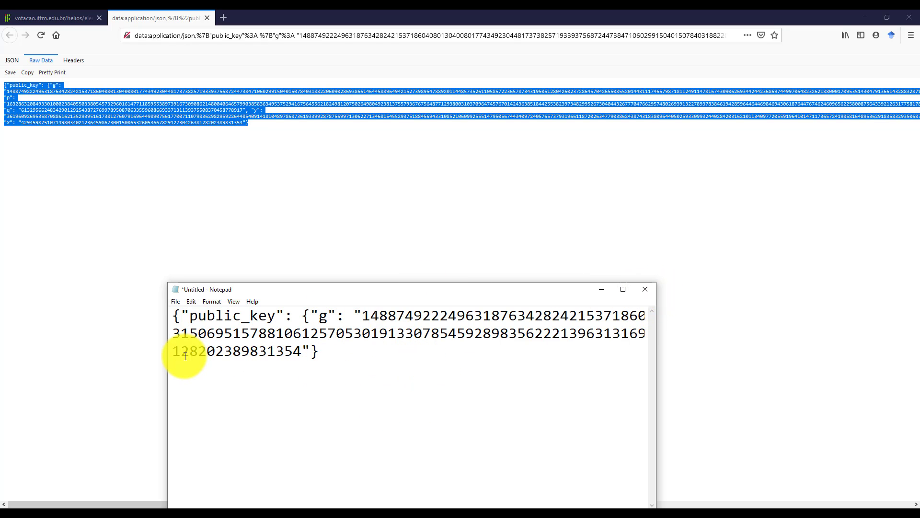
left_click(280, 348)
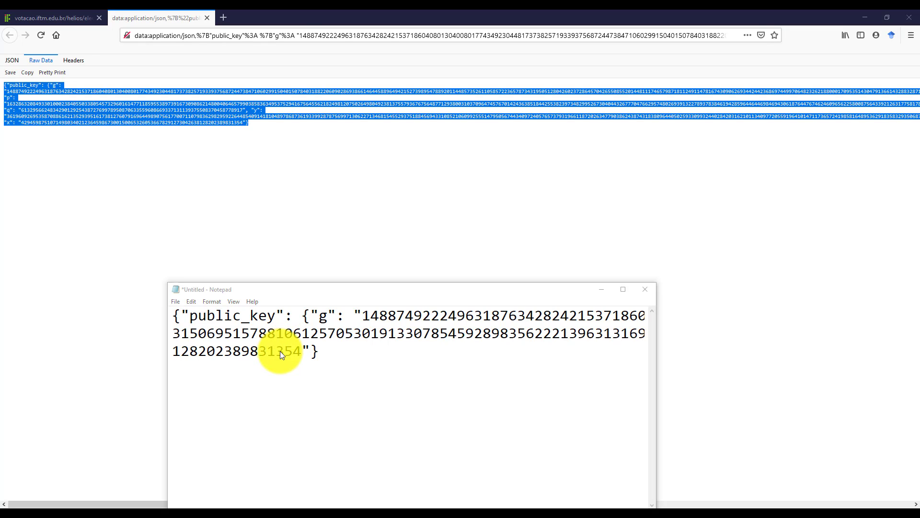
key("ctrl+s")
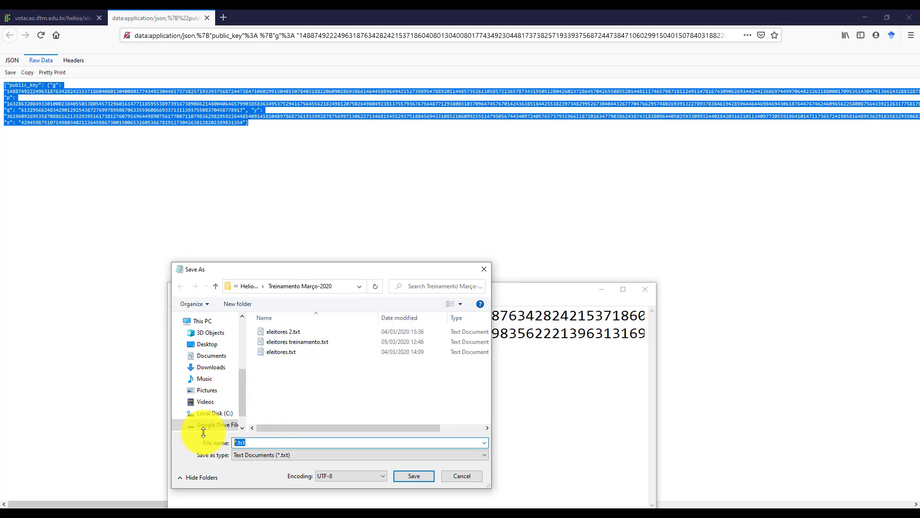
type("Chave privada apurador externo")
left_click(409, 475)
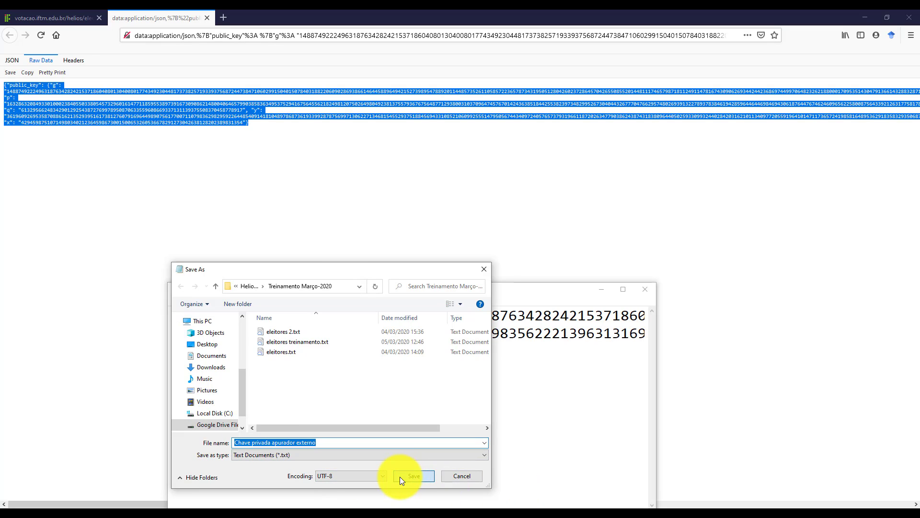
left_click(644, 289)
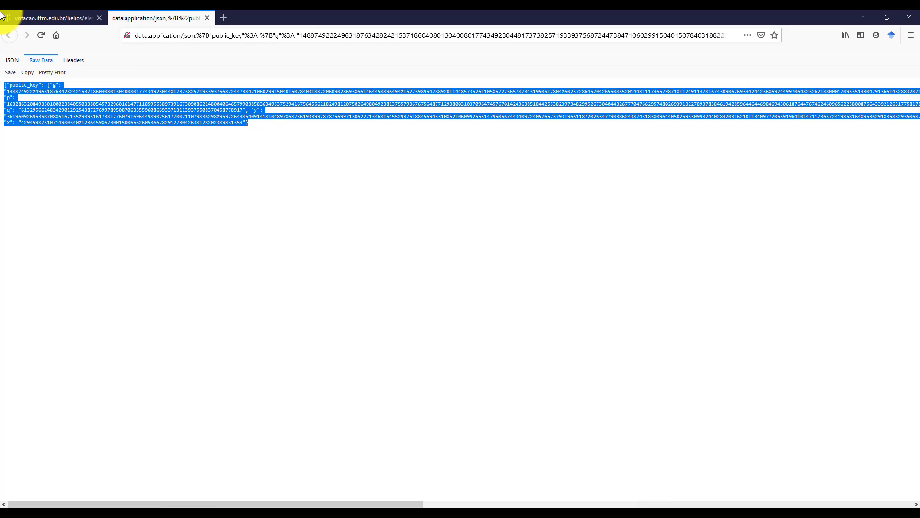
Back on the key setup page, confirm the private key was saved and select the public-key fingerprint.
left_click(27, 13)
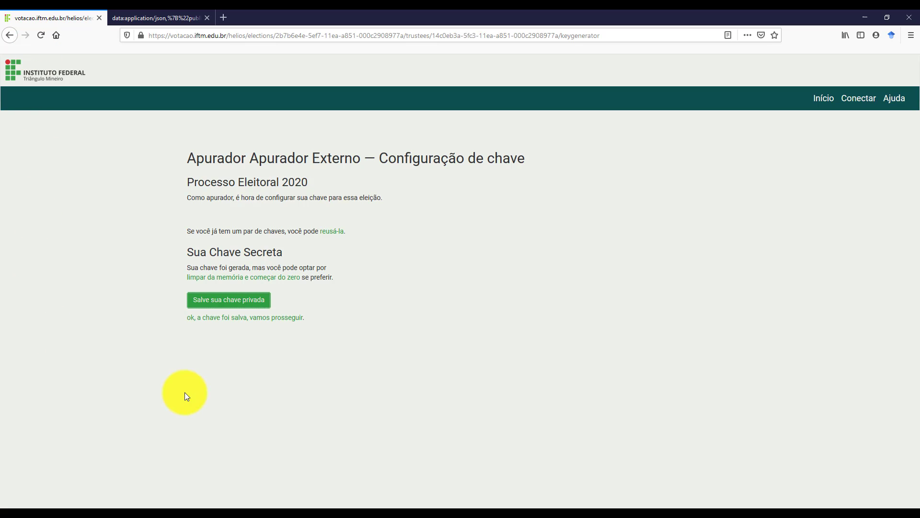
left_click(253, 322)
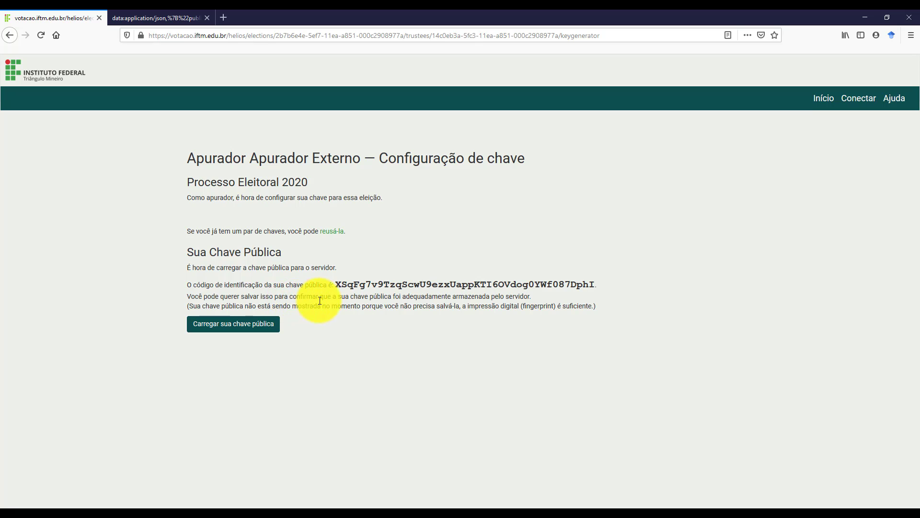
left_click_drag(334, 284, 594, 284)
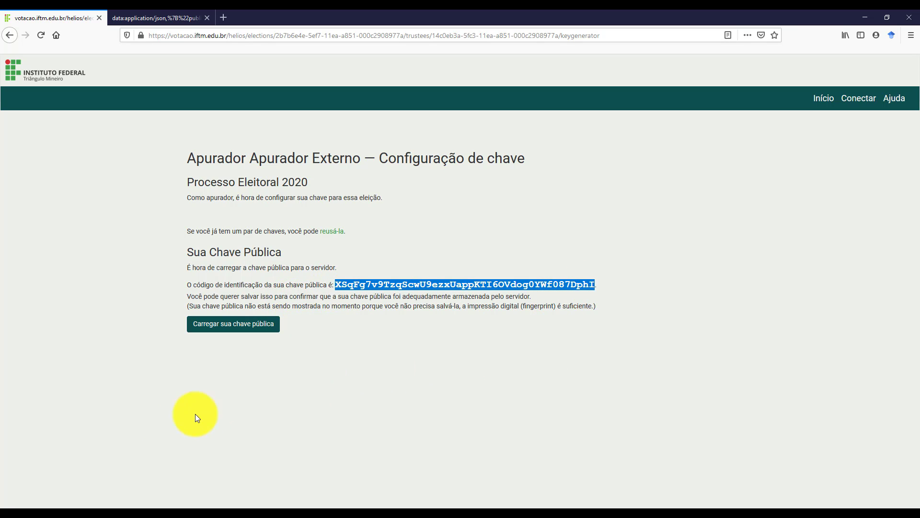
left_click(9, 516)
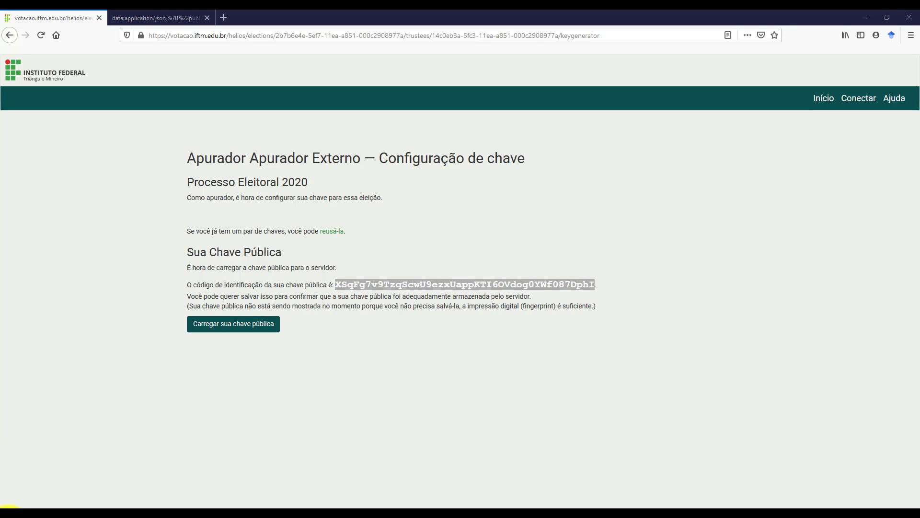
Paste the public-key fingerprint into Notepad, save it as 'Chave pública', and close Notepad.
type("bloco")
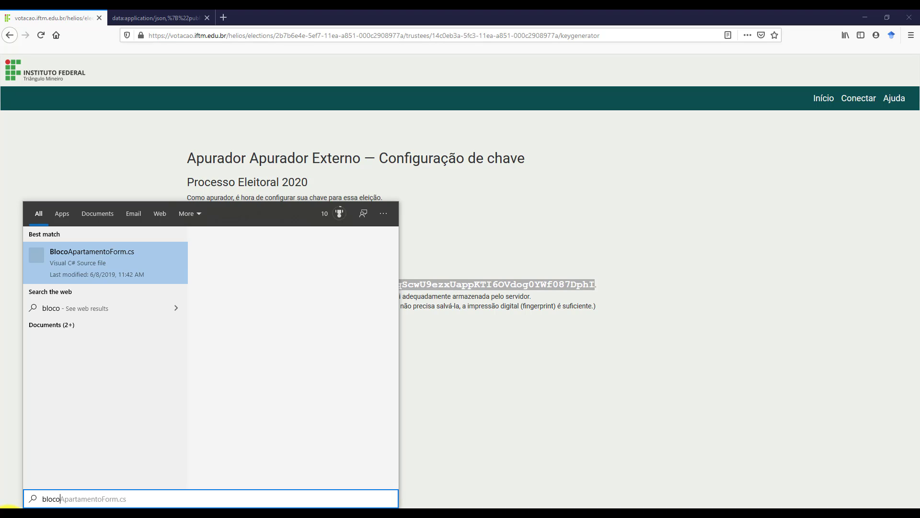
type(" de")
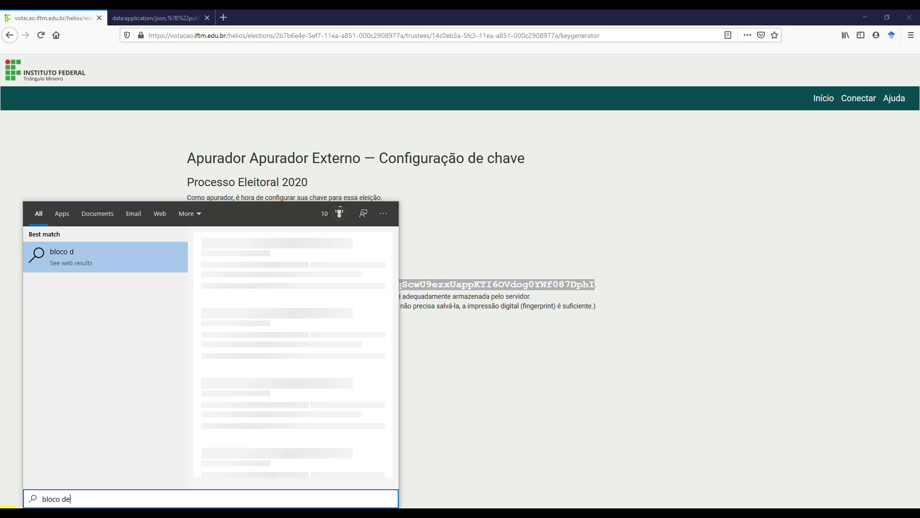
type(" notas")
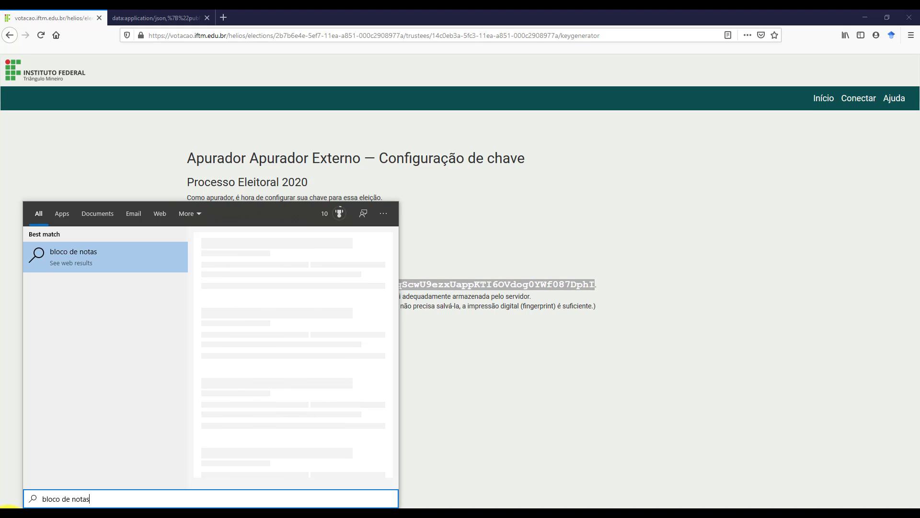
key("Return")
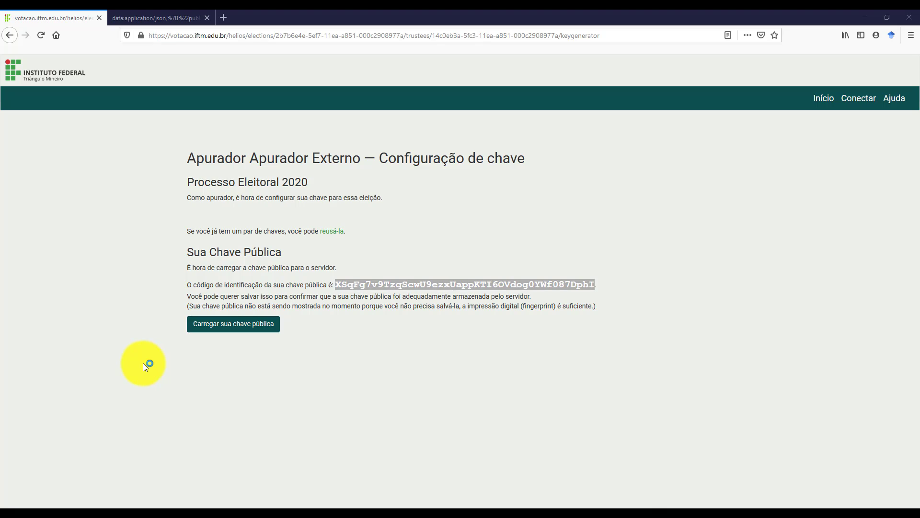
key("ctrl+v")
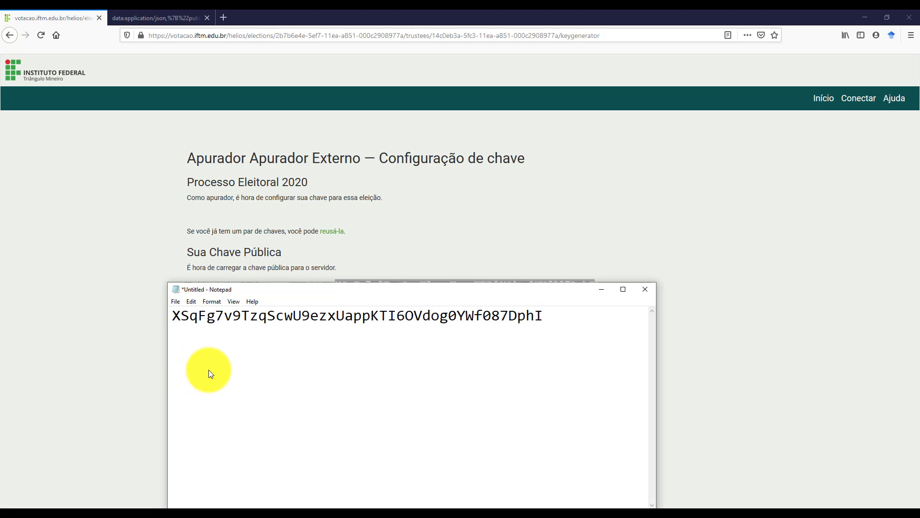
key("ctrl+s")
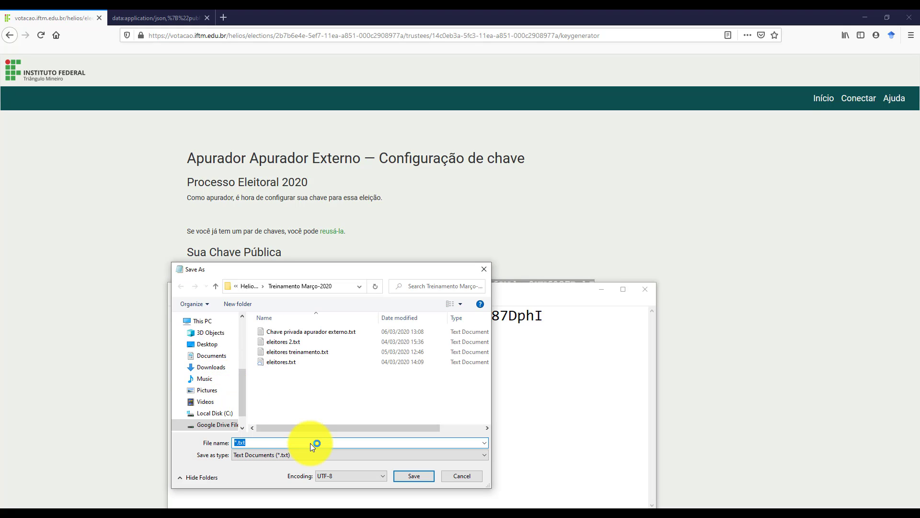
type("Chave")
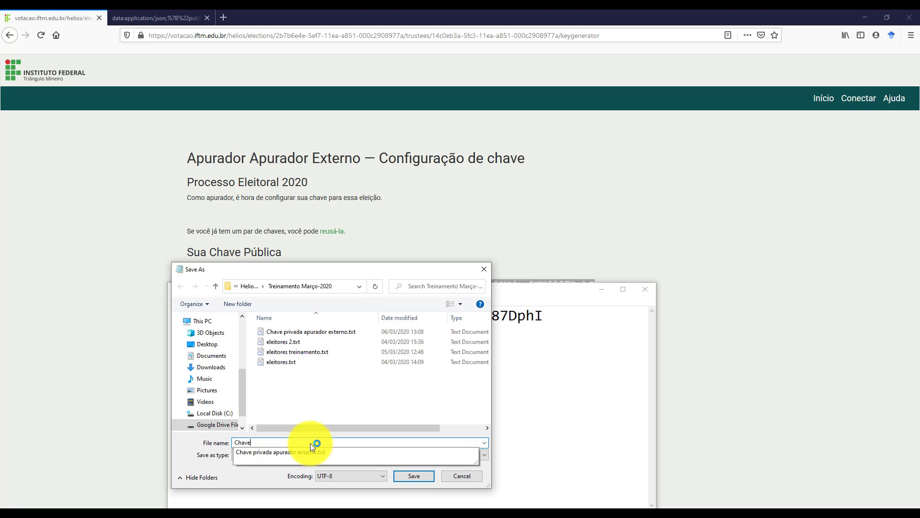
type(" pública")
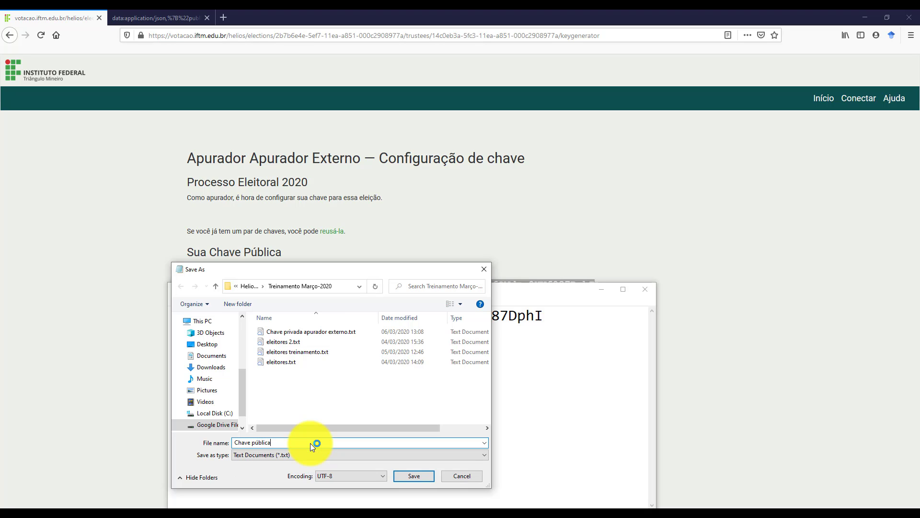
key("Return")
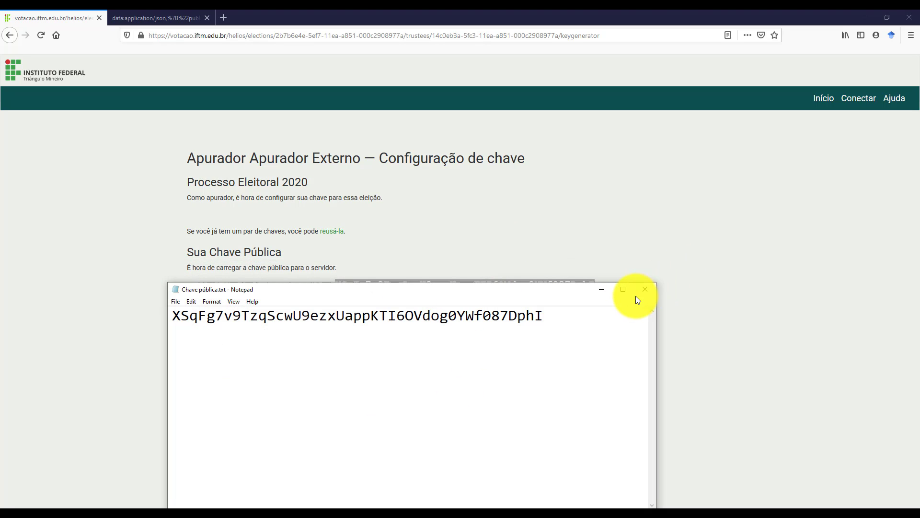
left_click(645, 290)
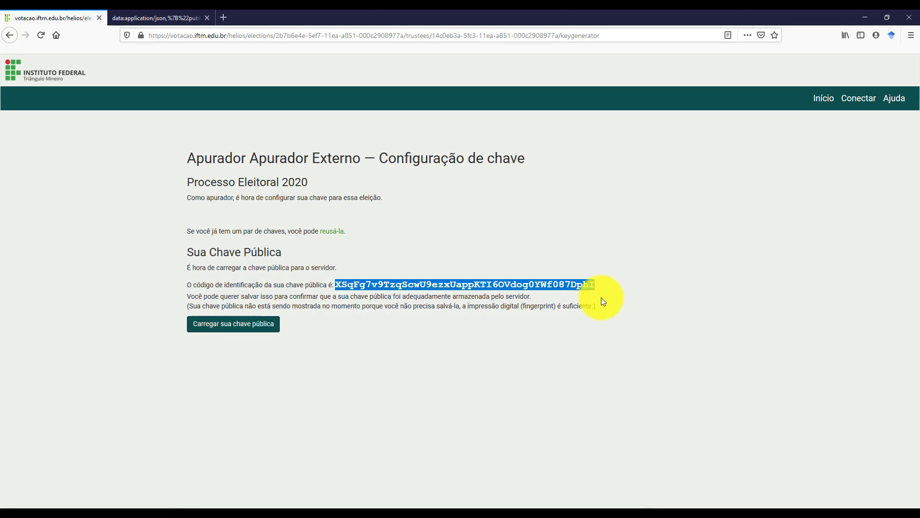
Upload the teller's public key, then go to the private-key verification page.
left_click(223, 330)
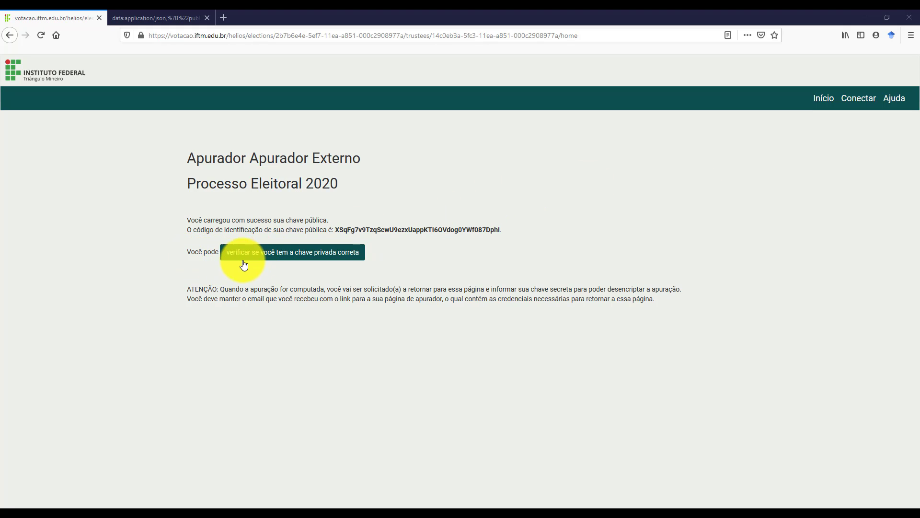
left_click(314, 259)
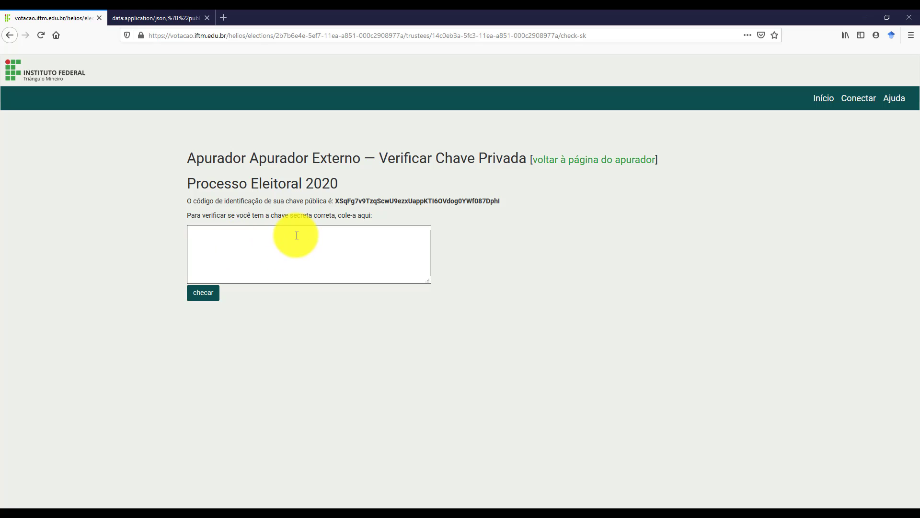
Copy the private-key JSON from the other tab, paste it into the verification box and check it.
left_click(151, 17)
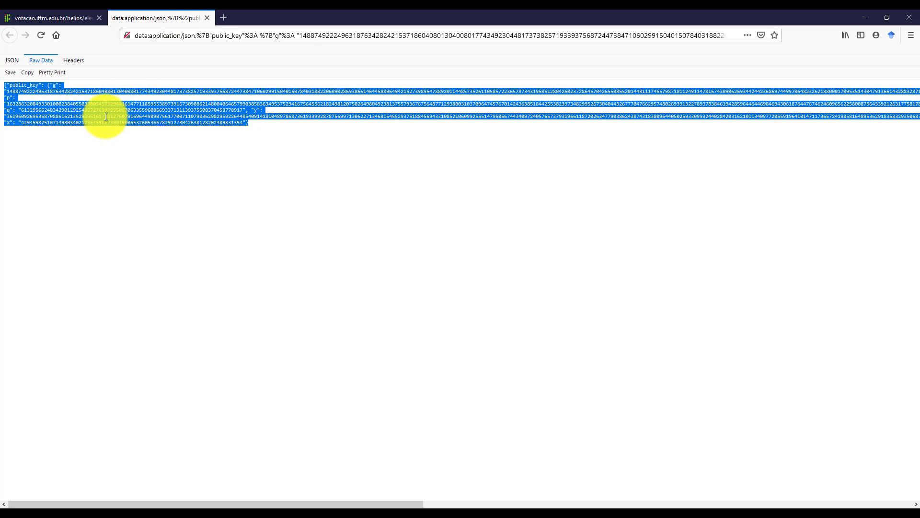
right_click(107, 115)
left_click(131, 122)
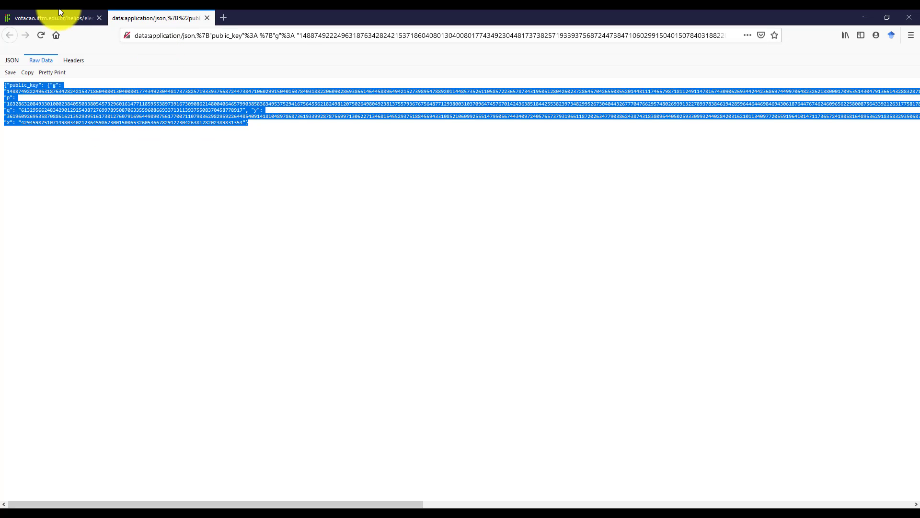
left_click(30, 17)
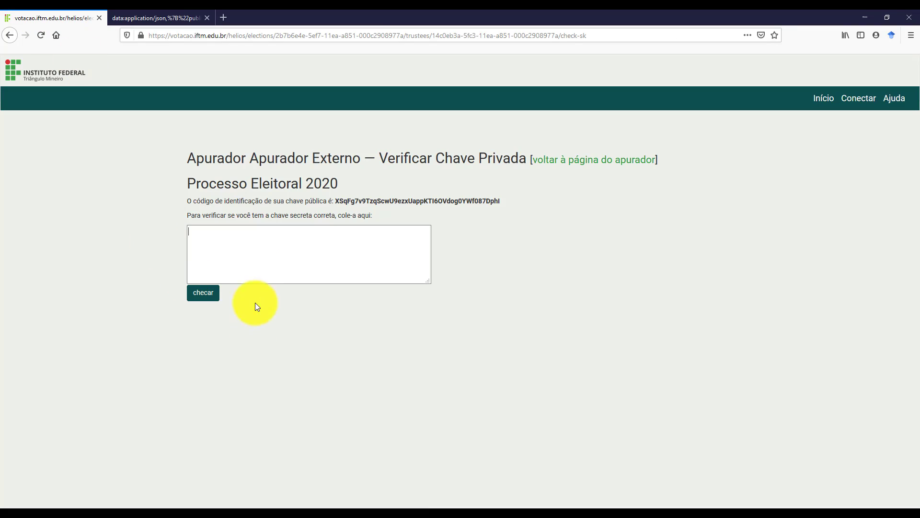
left_click(226, 247)
key("ctrl+v")
left_click(204, 294)
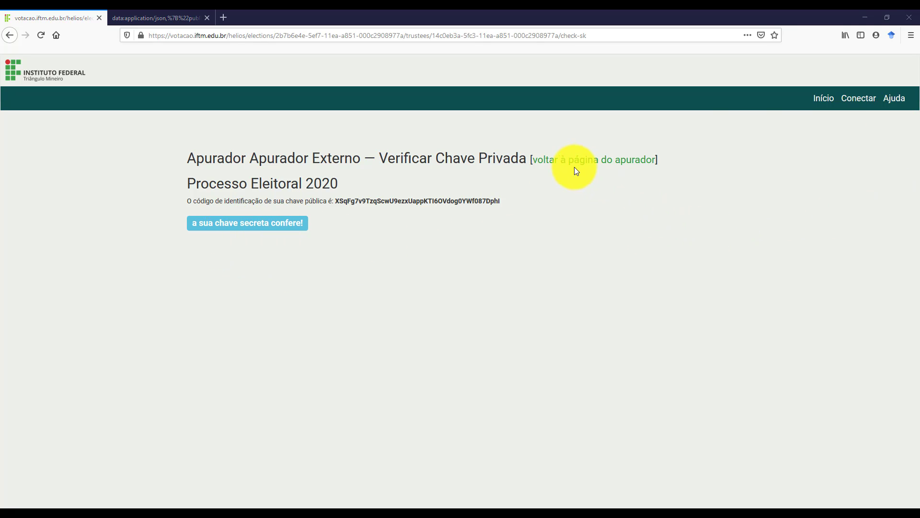
Return to the teller page and log in as administrator to view Apurador Externo's public-key code.
left_click(588, 167)
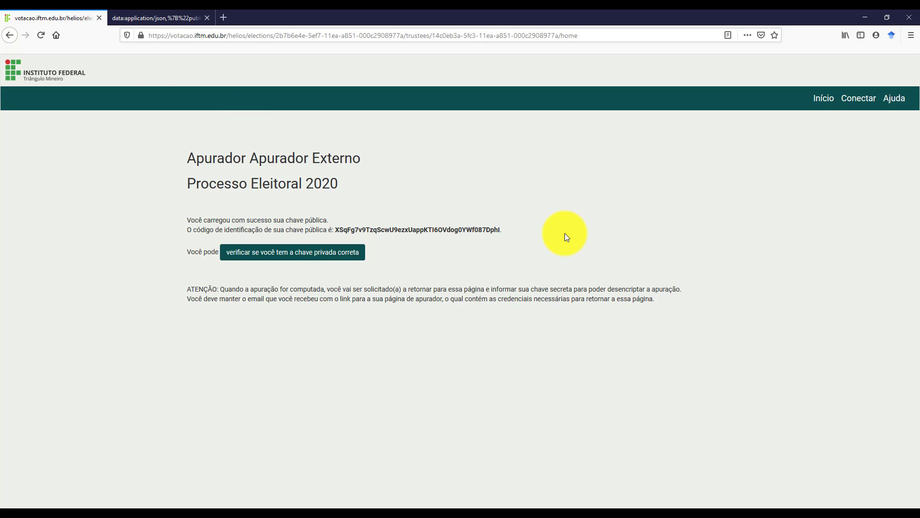
left_click(859, 100)
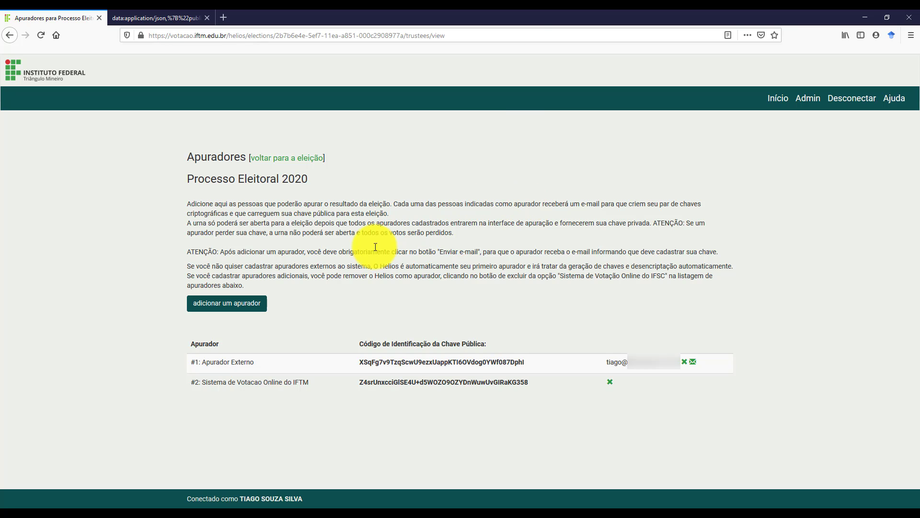
left_click_drag(185, 181, 308, 180)
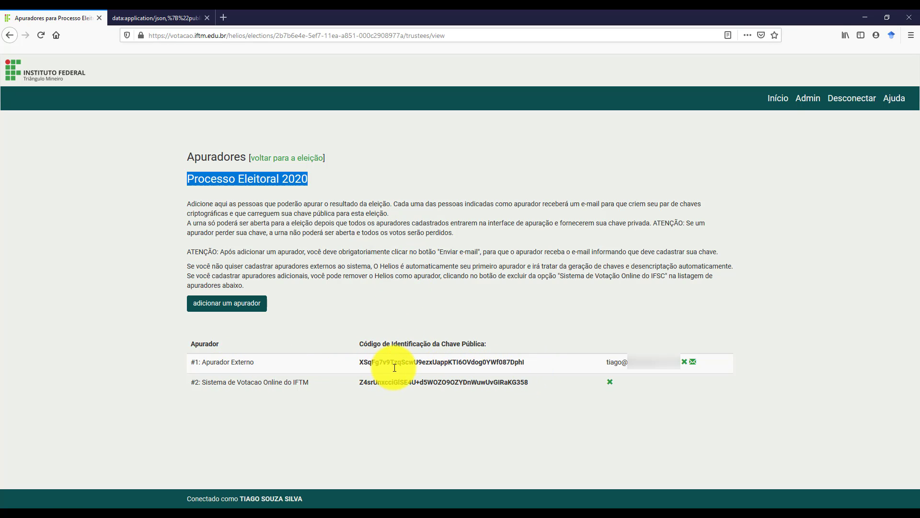
double_click(376, 362)
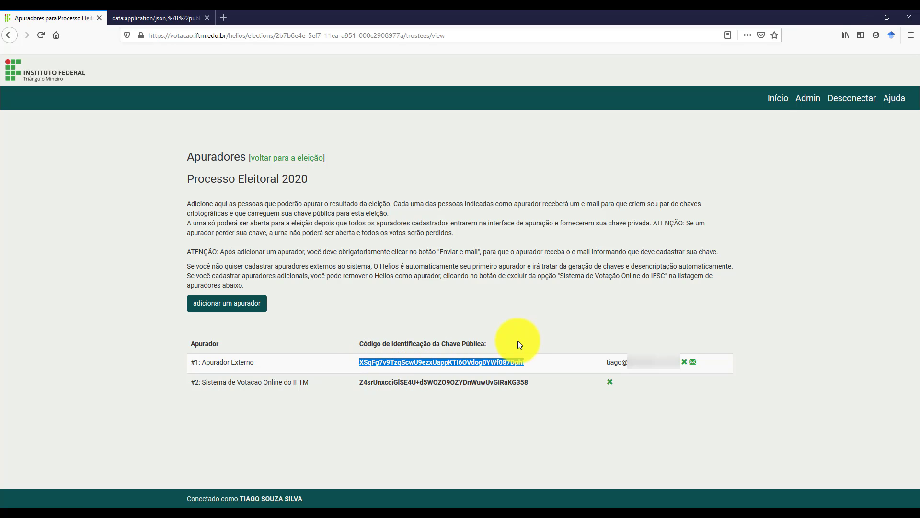
left_click(603, 344)
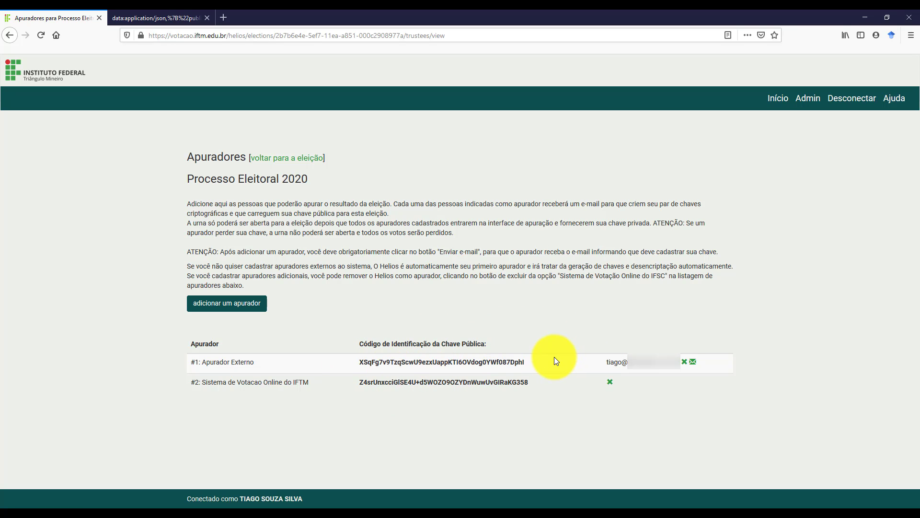
From the election page, freeze the ballot and open Processo Eleitoral 2020.
left_click(280, 163)
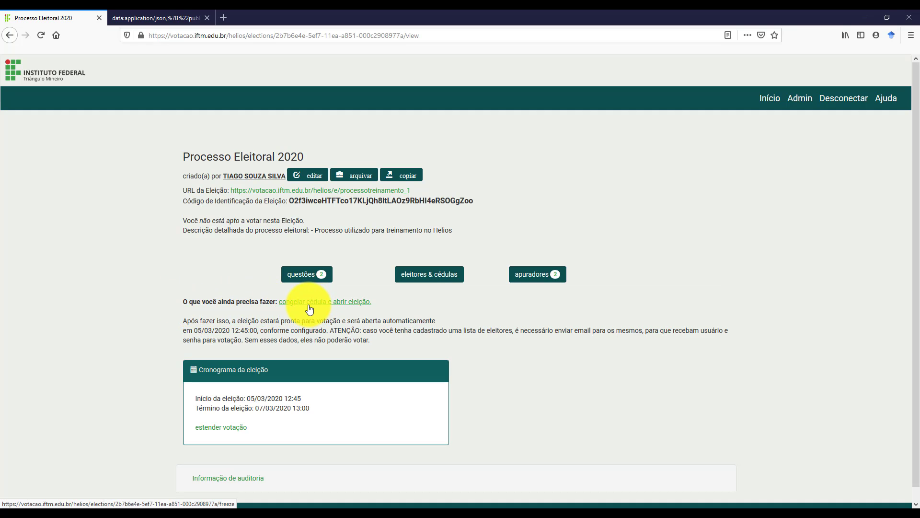
left_click(346, 303)
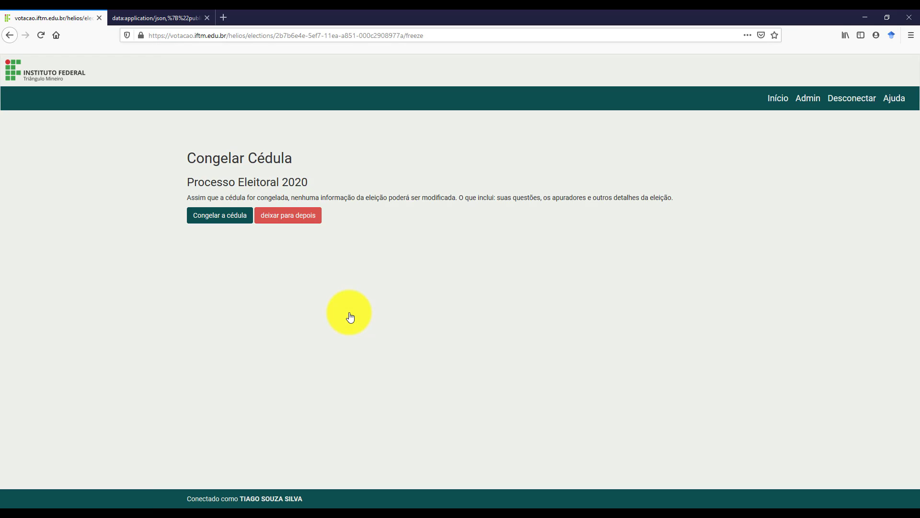
left_click(225, 219)
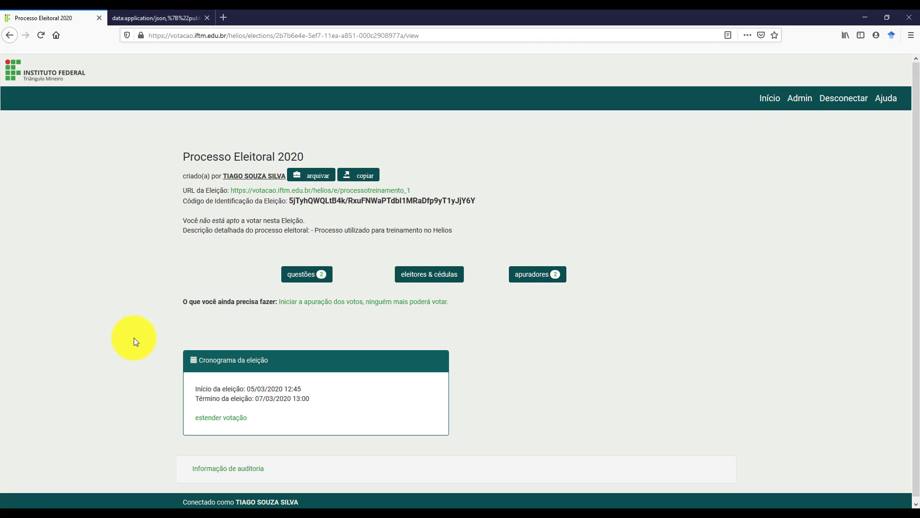
Review the election's start and end times and choose to extend the voting period.
scroll(134, 337, "down", 1)
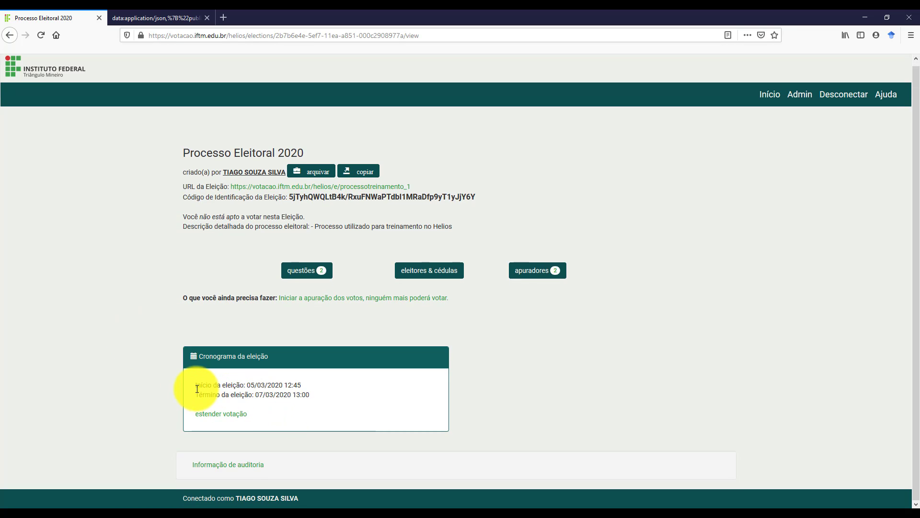
left_click_drag(196, 384, 324, 401)
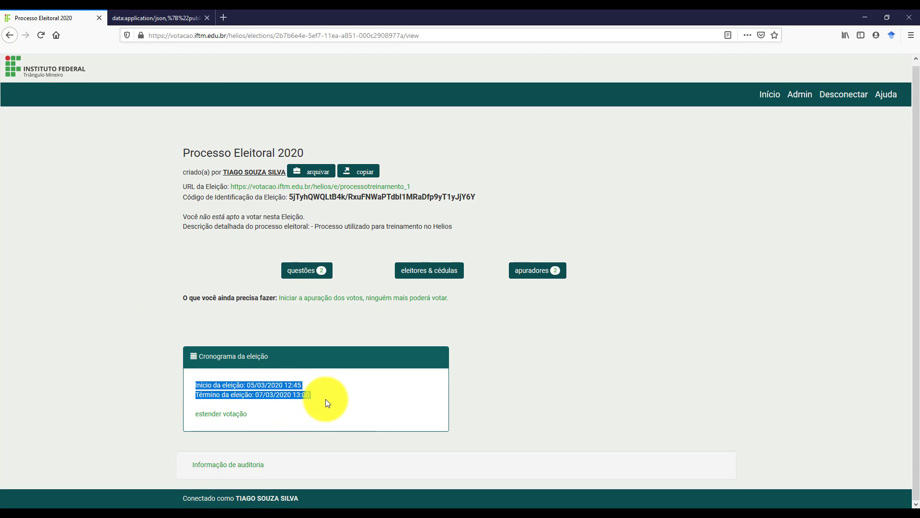
left_click(320, 397)
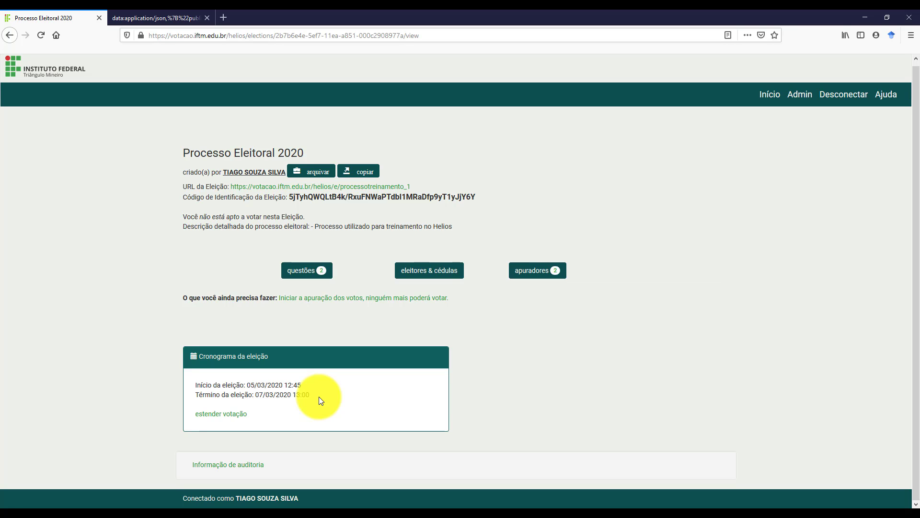
left_click(218, 415)
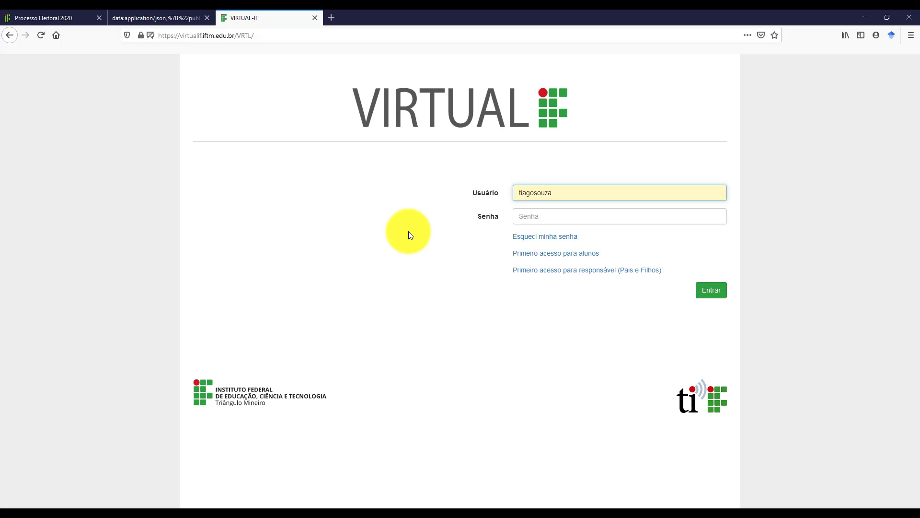
Sign in to VIRTUAL-IF by entering the account password and submitting the login.
left_click(528, 217)
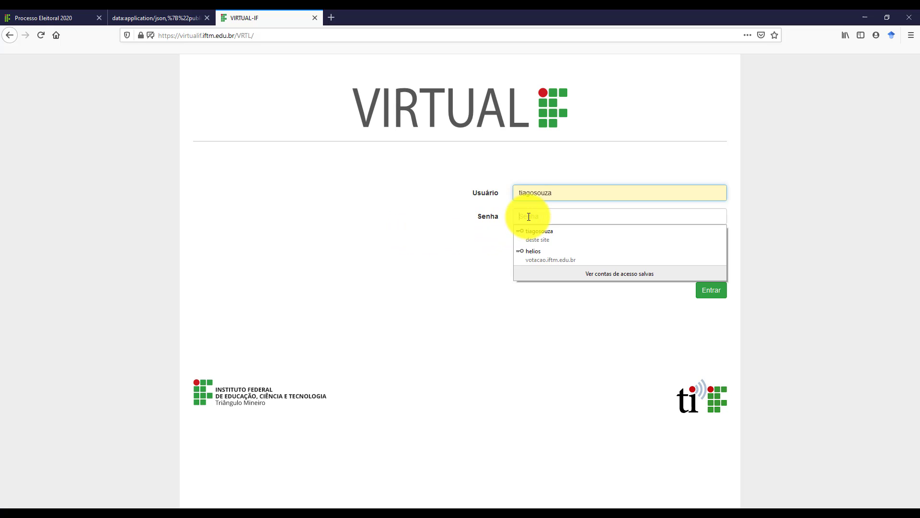
type("••••••")
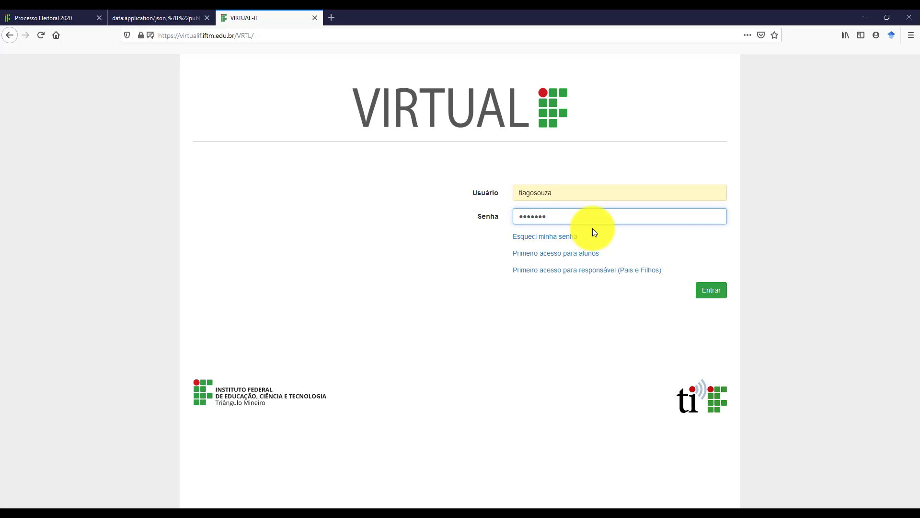
left_click(712, 293)
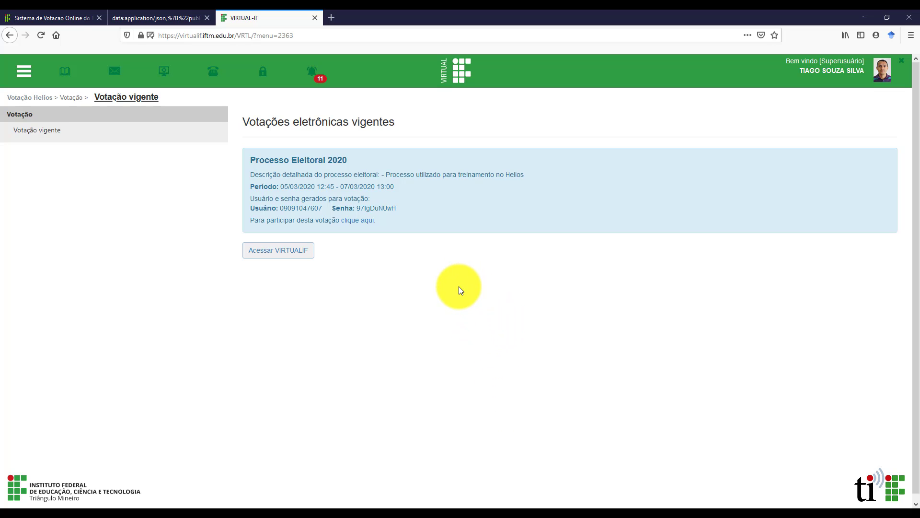
Select the generated voting password and search Windows for 'bloco de notas'.
double_click(288, 208)
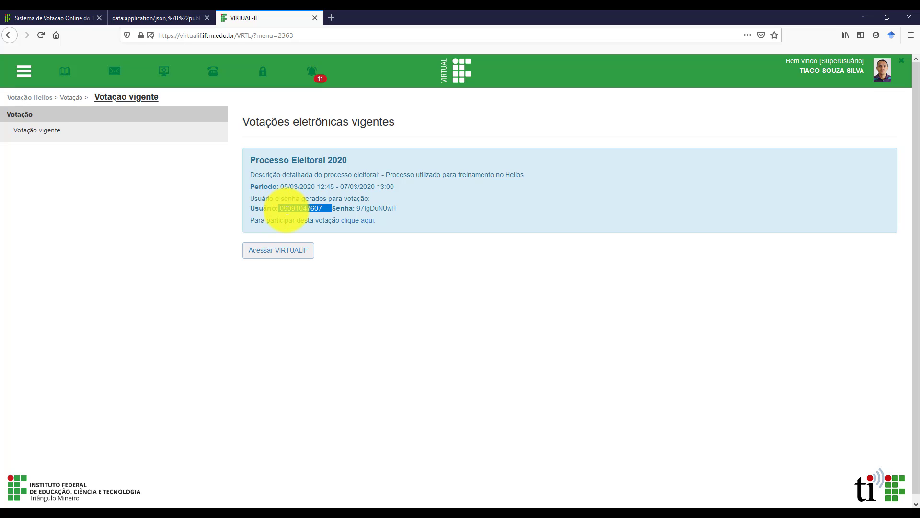
double_click(373, 208)
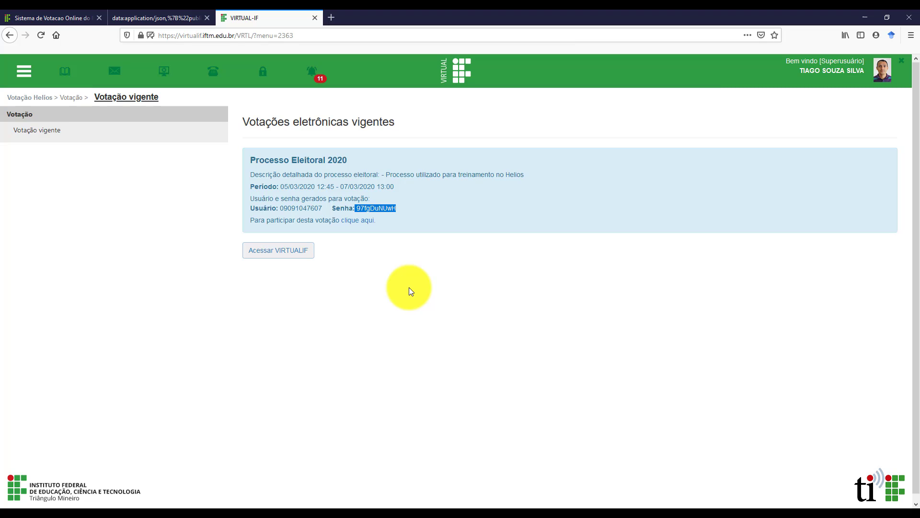
left_click(385, 286)
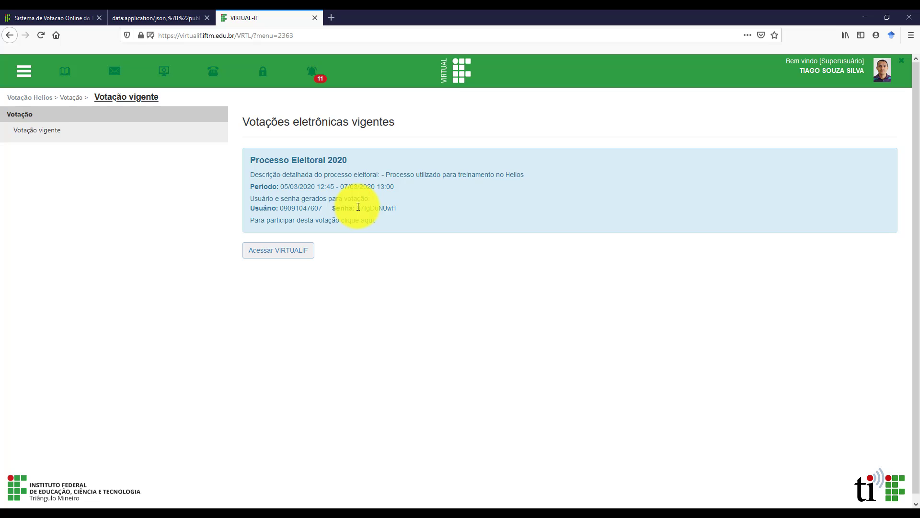
left_click_drag(357, 208, 398, 207)
key("ctrl+c")
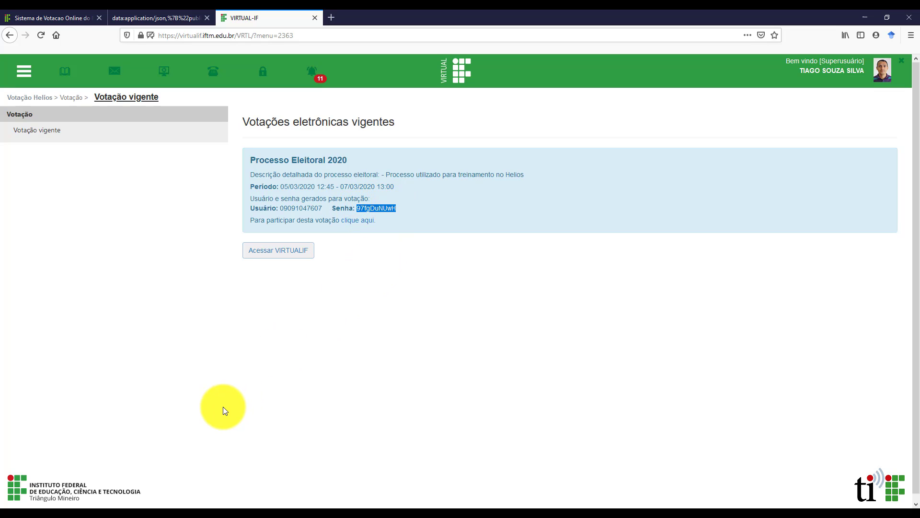
left_click(17, 517)
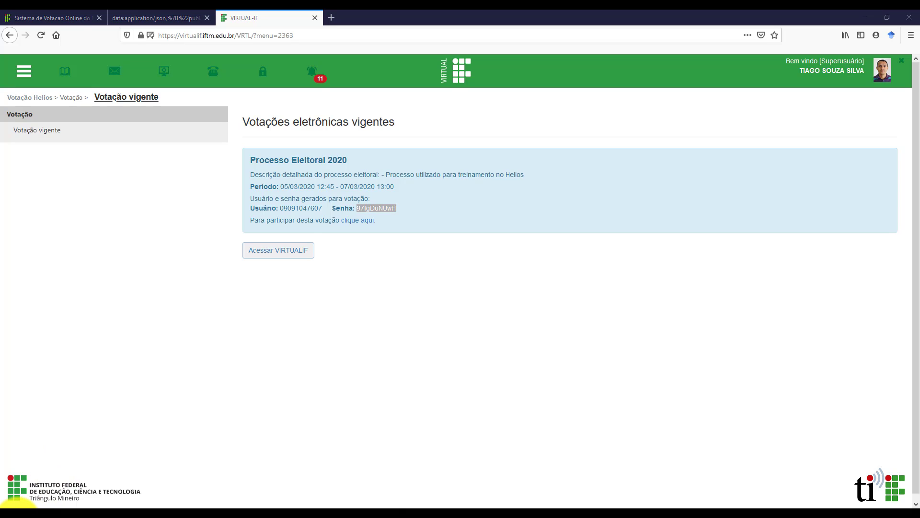
type("bloco de notas")
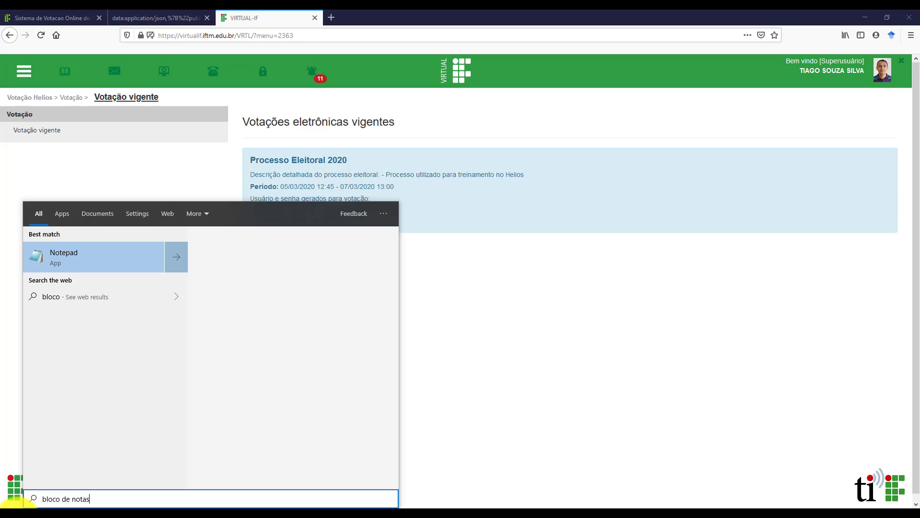
Paste the voting password into Notepad, save it as senha.txt, and close Notepad.
key("Return")
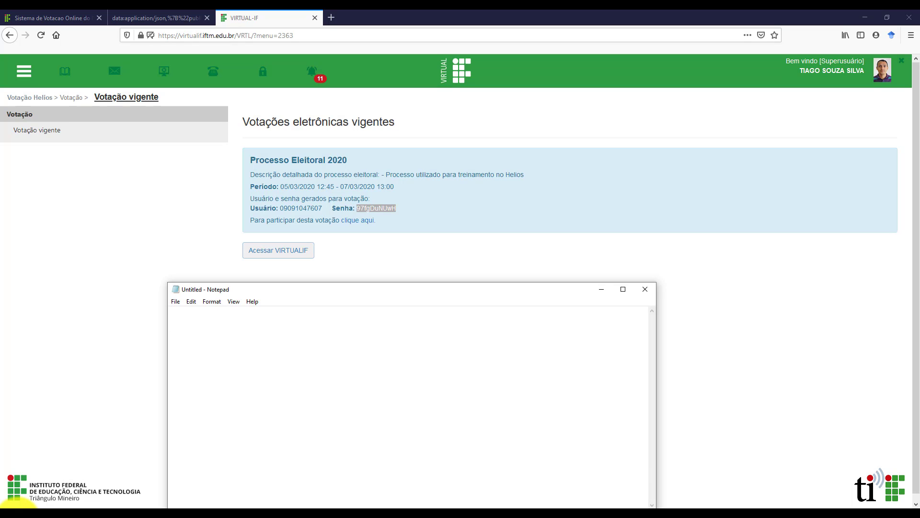
key("ctrl+v")
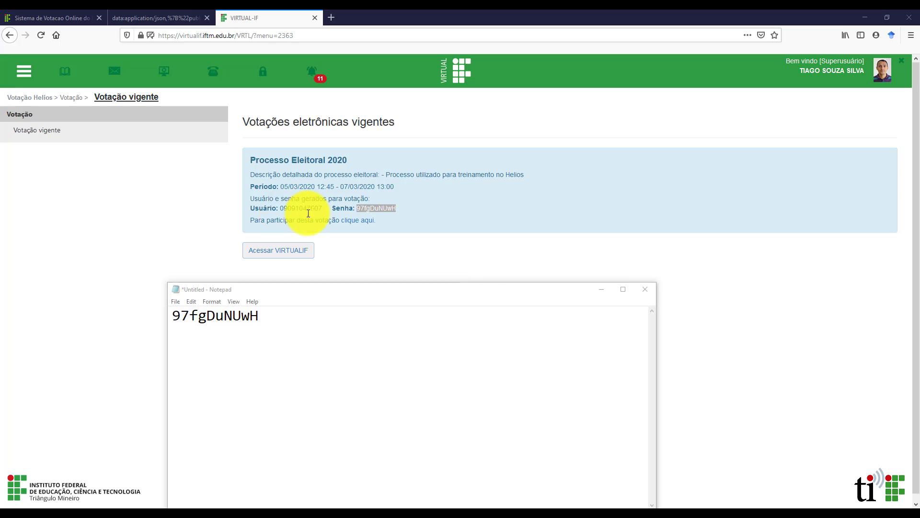
key("ctrl+s")
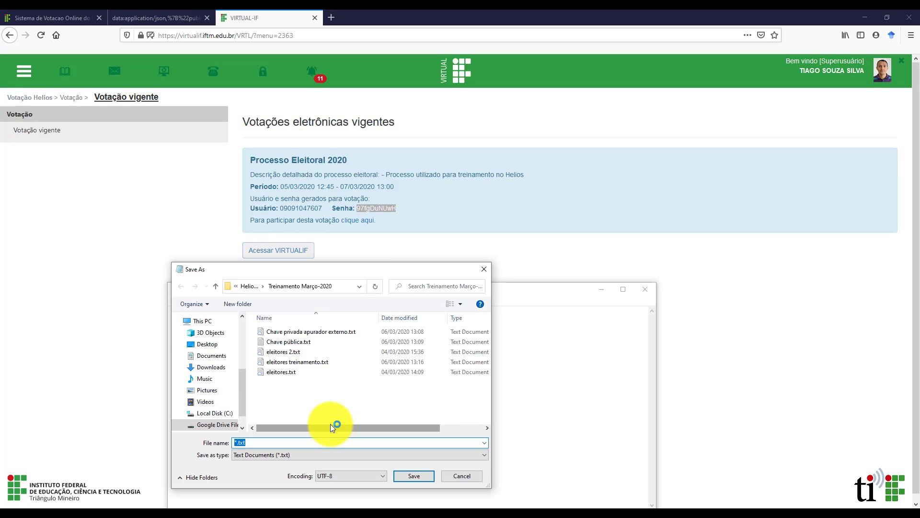
type("senha")
key("Return")
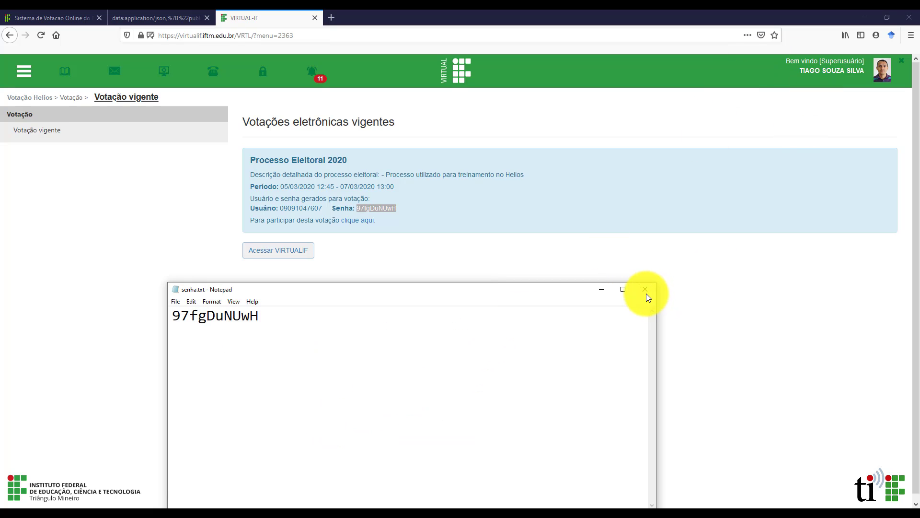
left_click(645, 289)
left_click(366, 261)
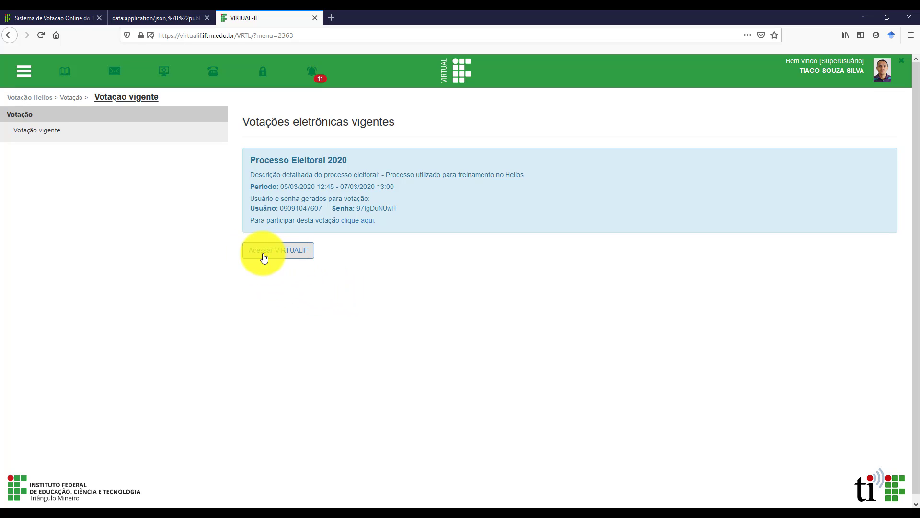
Open the voting site and log in with the voter ID and voting password, not saving the login.
left_click(357, 222)
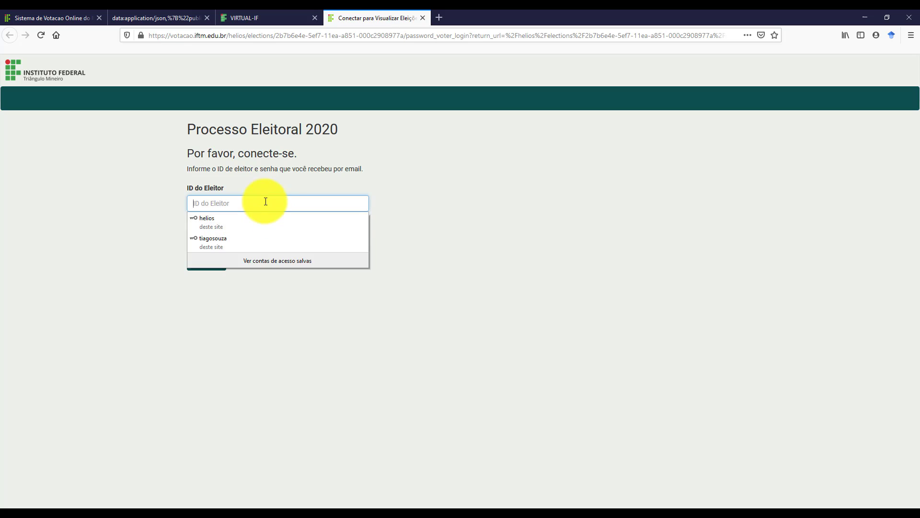
left_click(265, 205)
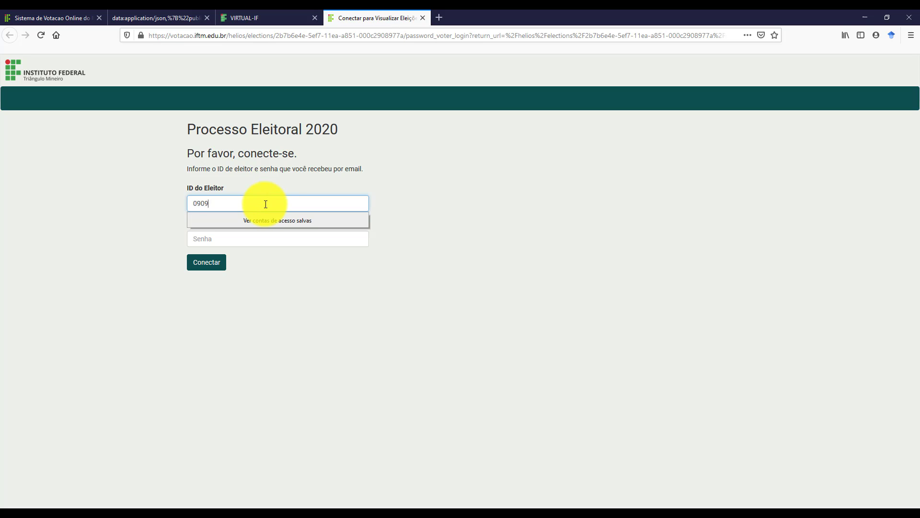
key("Tab")
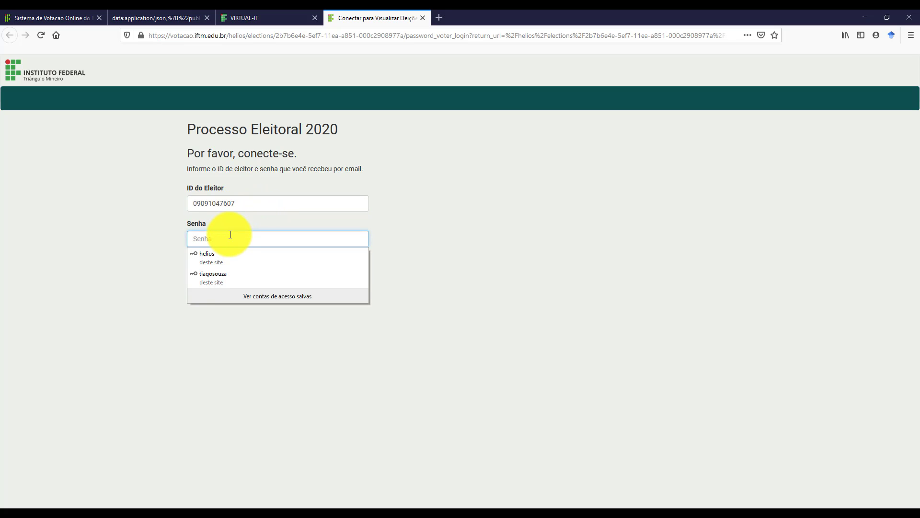
type("••••••••••")
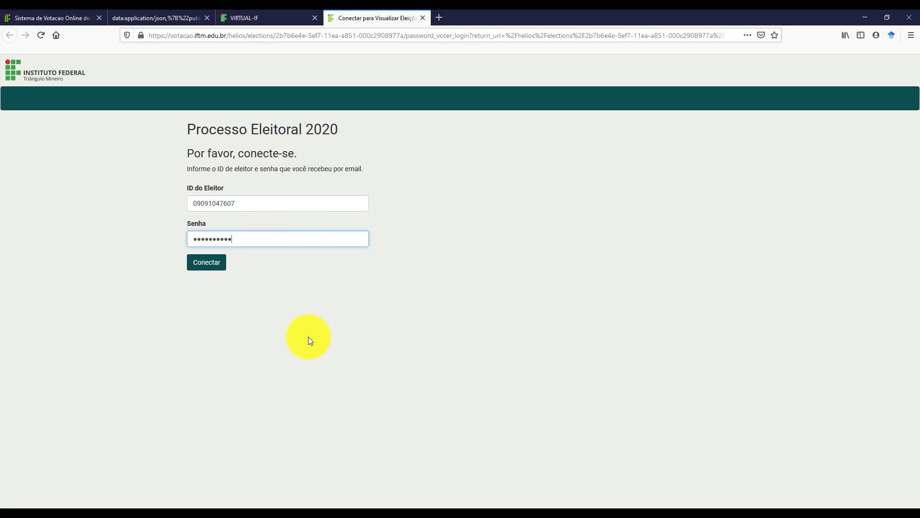
left_click(206, 264)
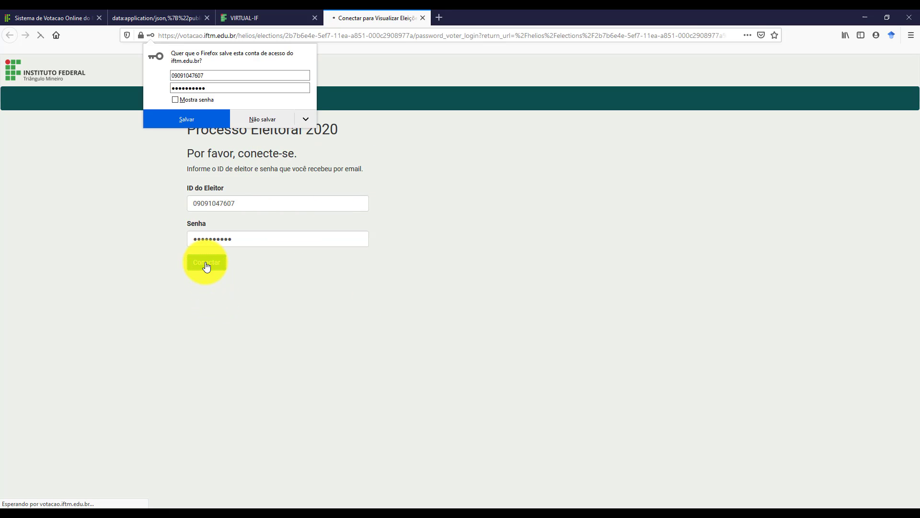
left_click(259, 120)
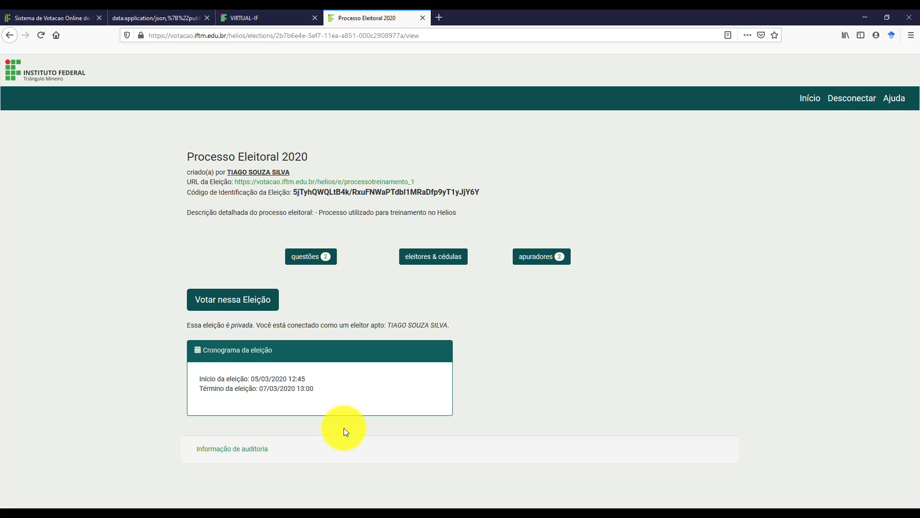
Browse the questions, voters & ballots and trustees pages, then enter the voting booth.
left_click(316, 261)
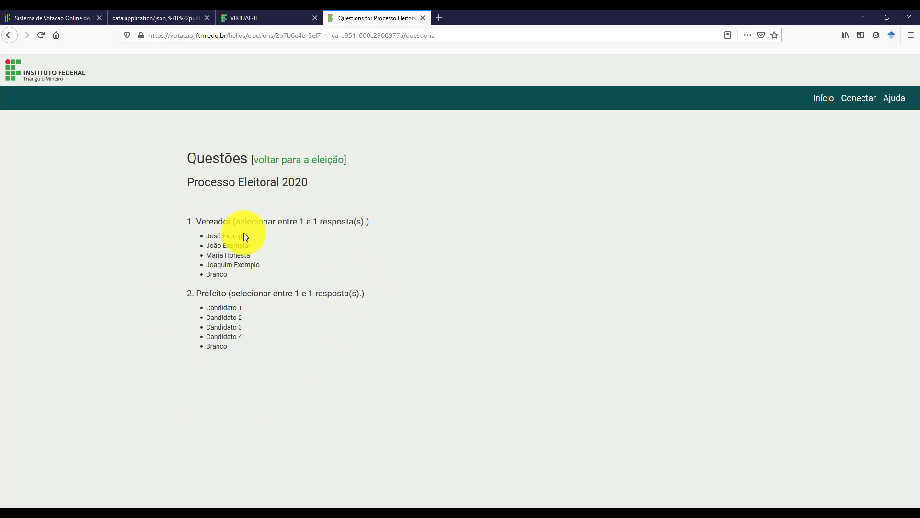
left_click(294, 161)
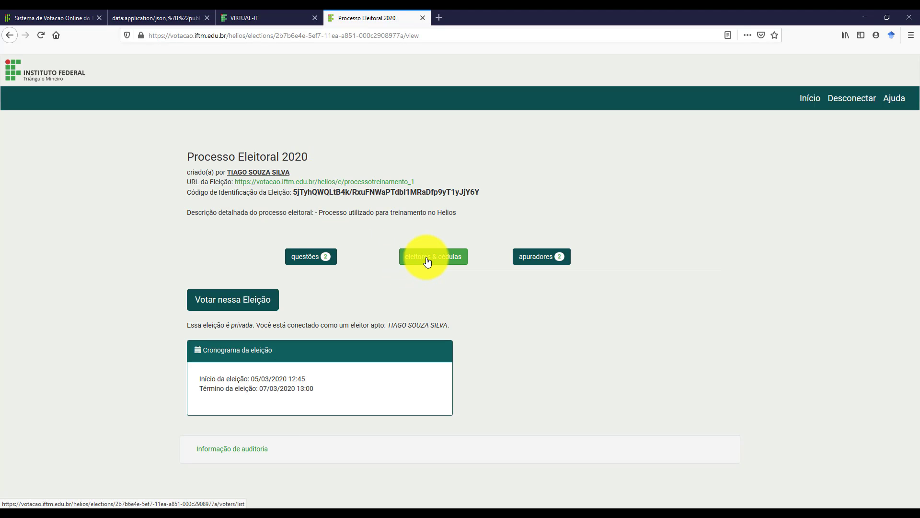
left_click(428, 262)
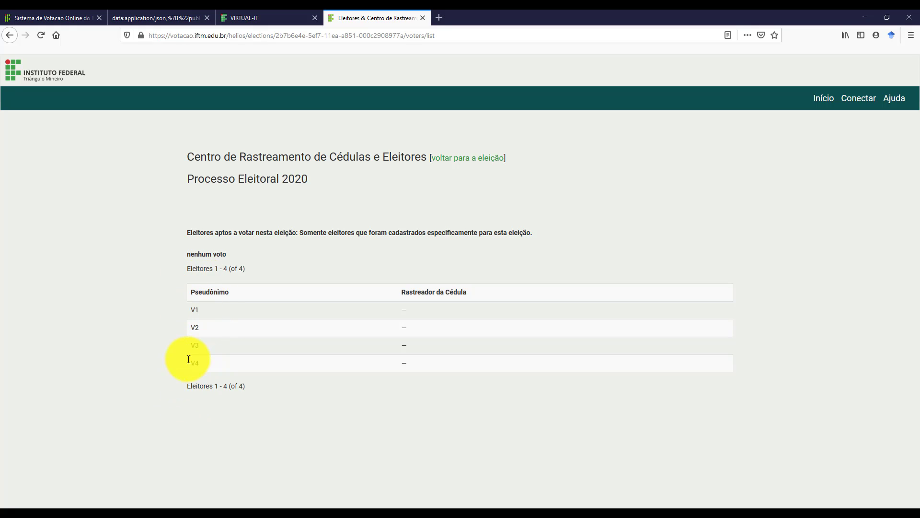
left_click(471, 160)
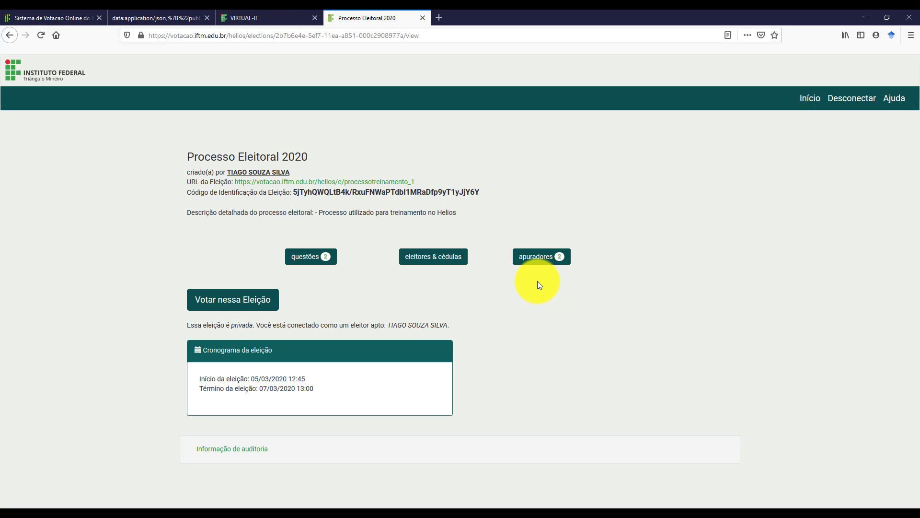
left_click(539, 263)
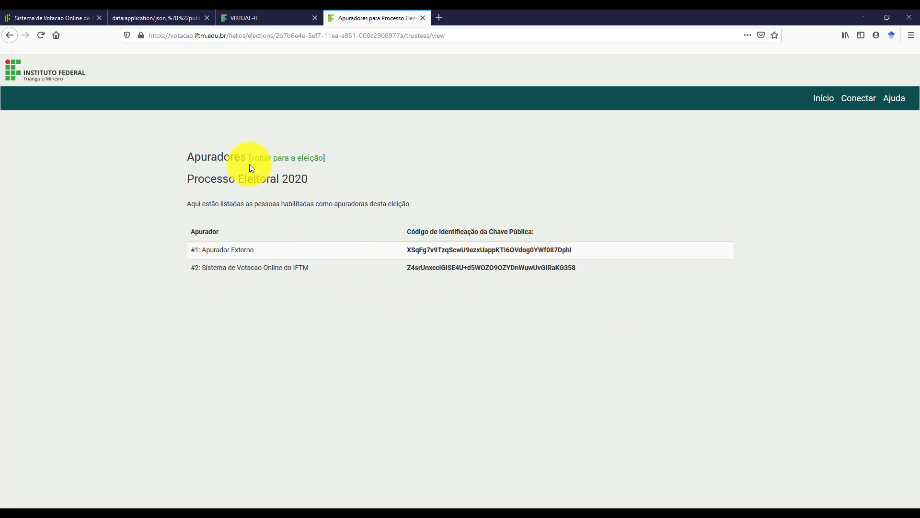
left_click(279, 166)
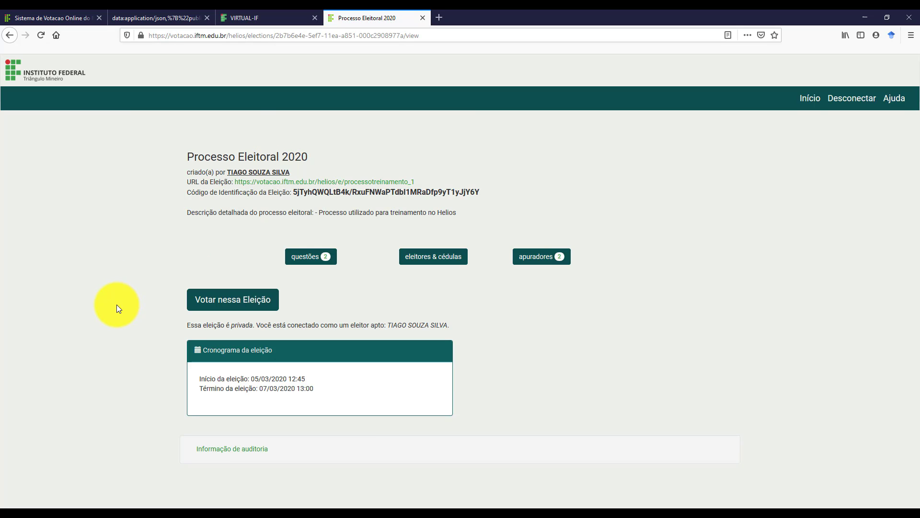
left_click(233, 304)
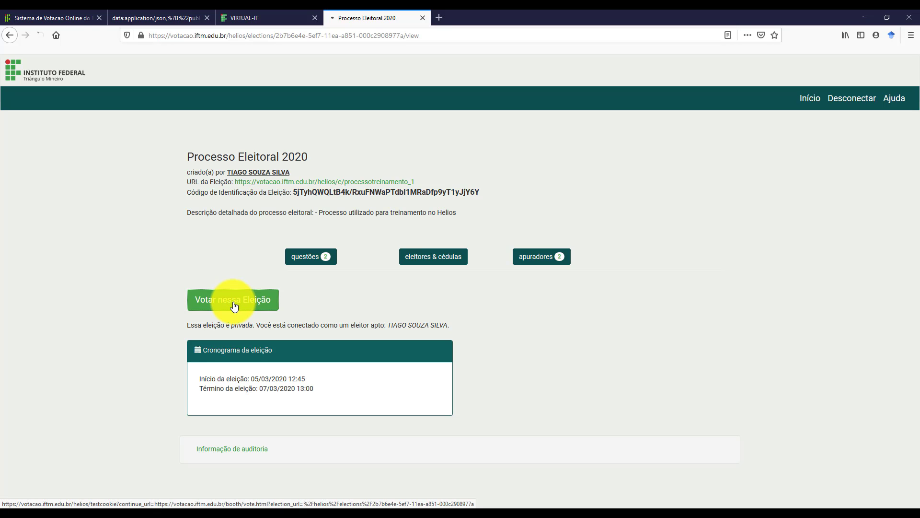
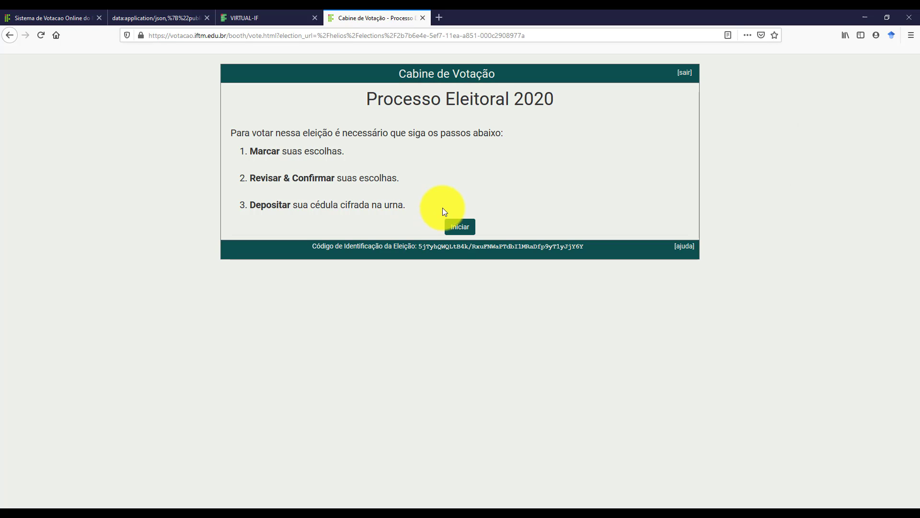
Vote João Exemplar for Vereador and Candidato 4 for Prefeito, then confirm the review to encrypt.
left_click(460, 227)
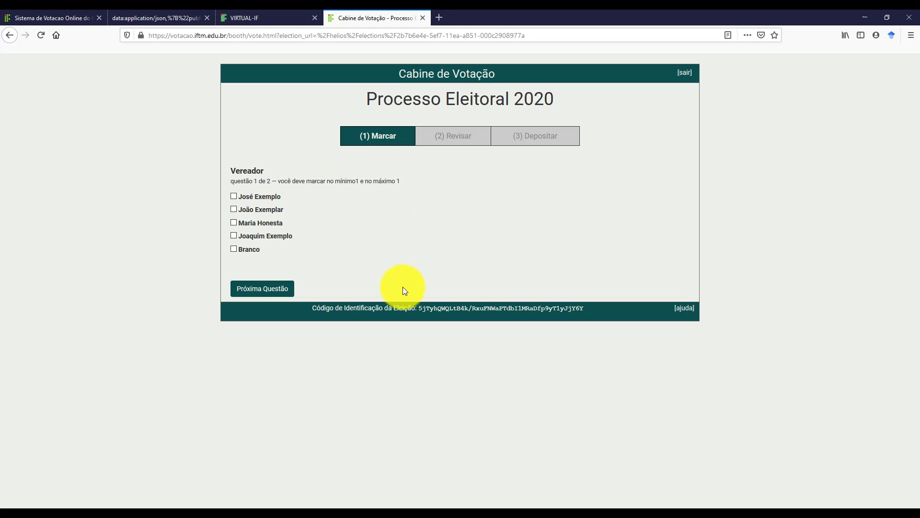
left_click(234, 209)
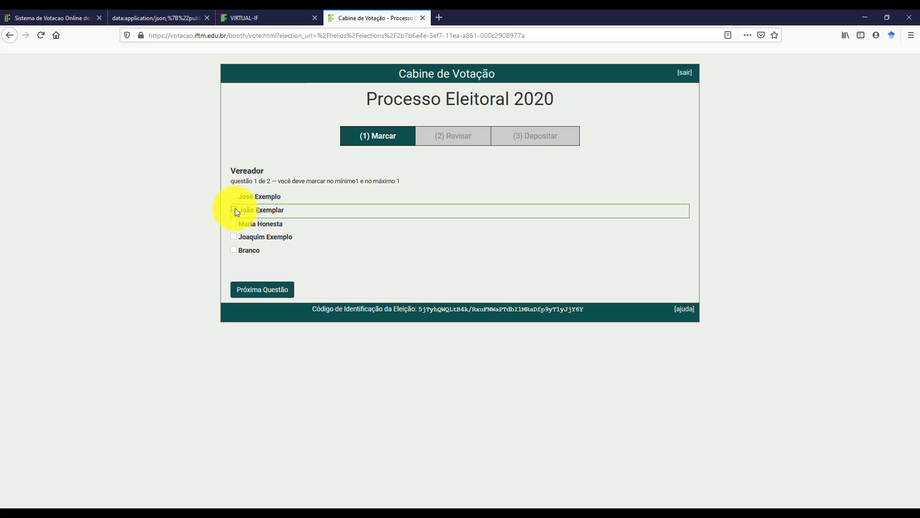
left_click(268, 288)
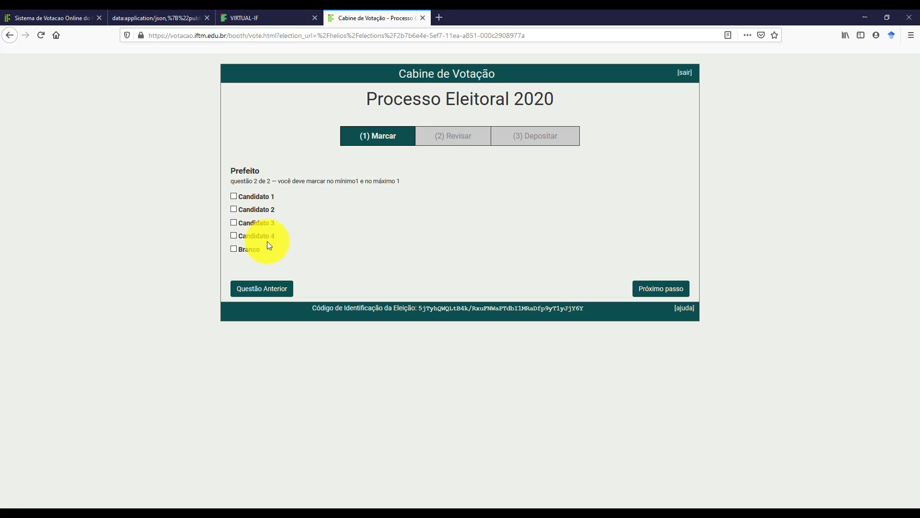
left_click(233, 236)
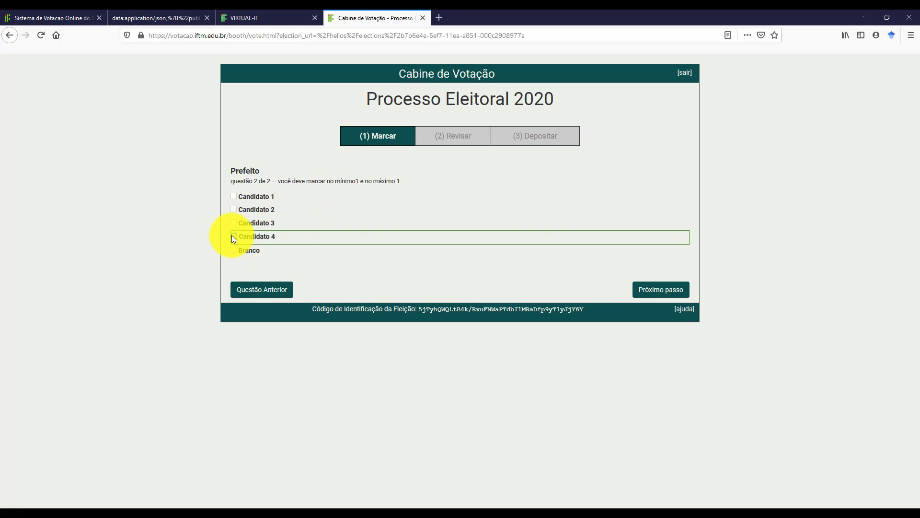
left_click(651, 290)
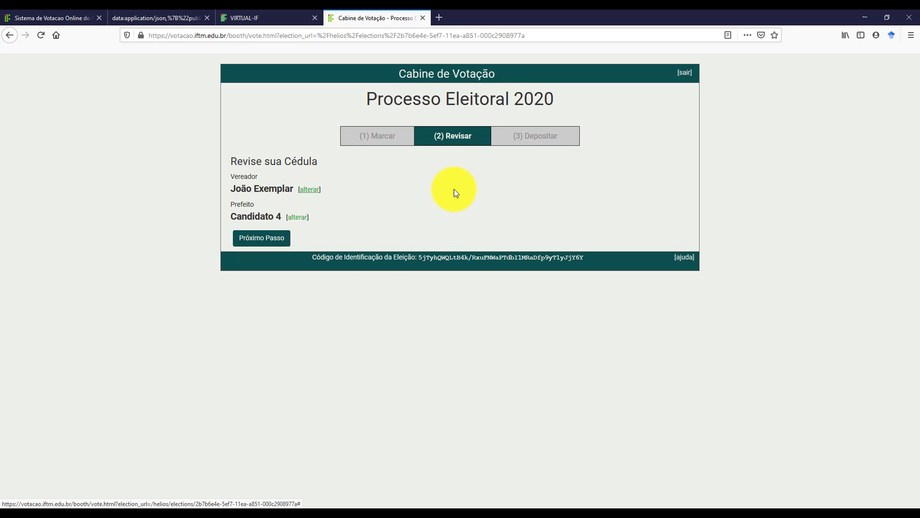
left_click(273, 242)
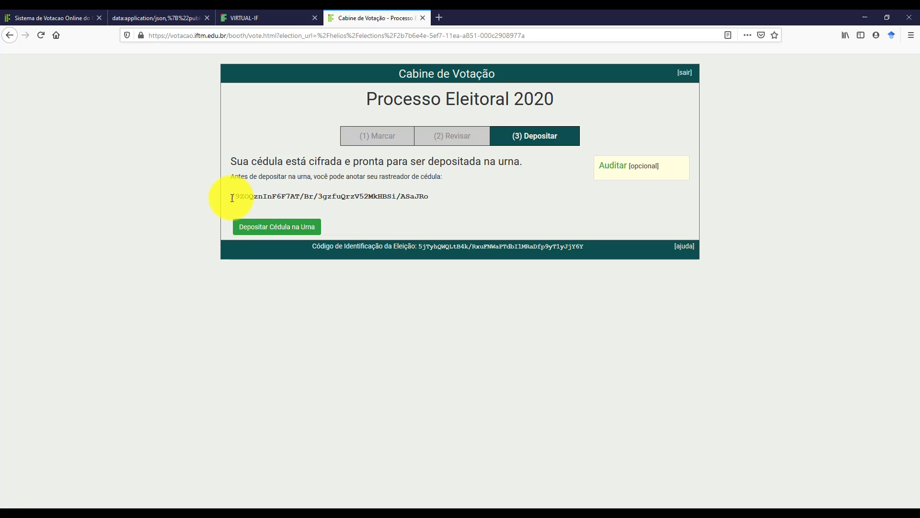
Select and copy the whole ballot tracker code, then open Windows search.
left_click_drag(232, 197, 436, 200)
key("ctrl+c")
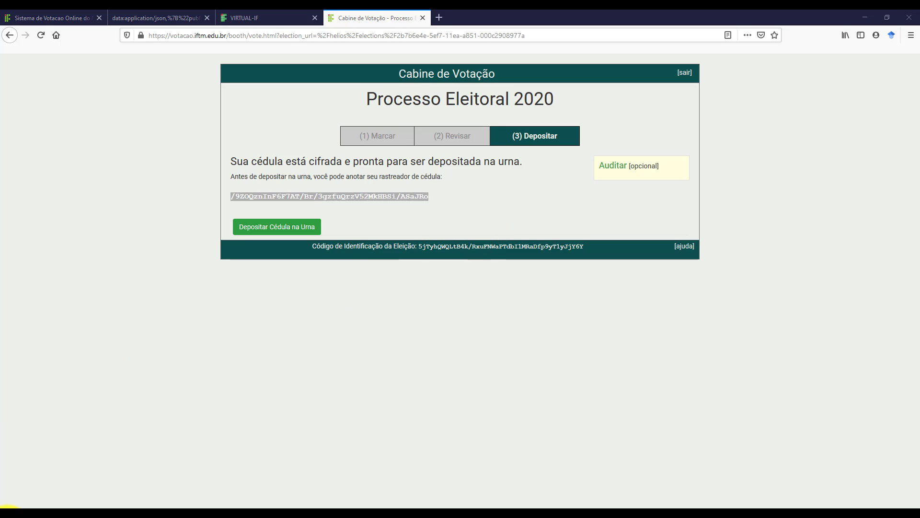
left_click(7, 510)
Paste the tracker into a new Notepad note, save it as Cédula.txt, and close Notepad.
type("bloco")
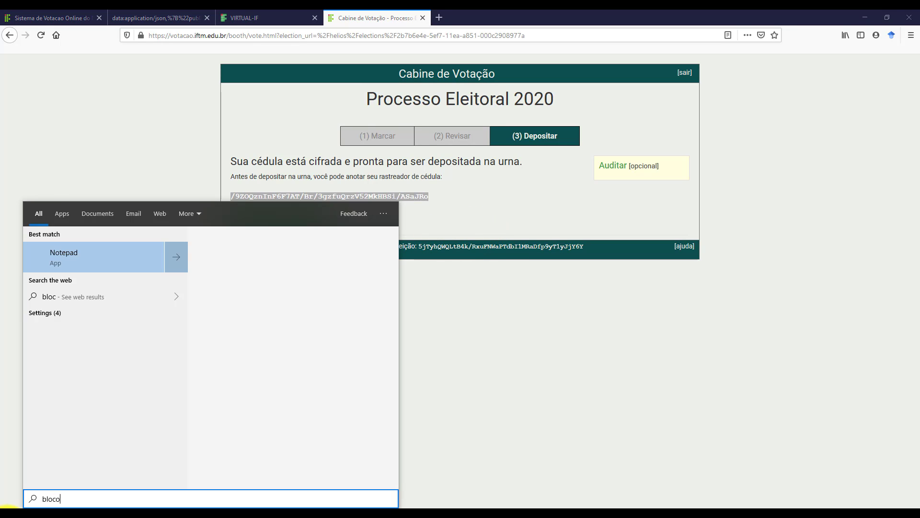
key("Return")
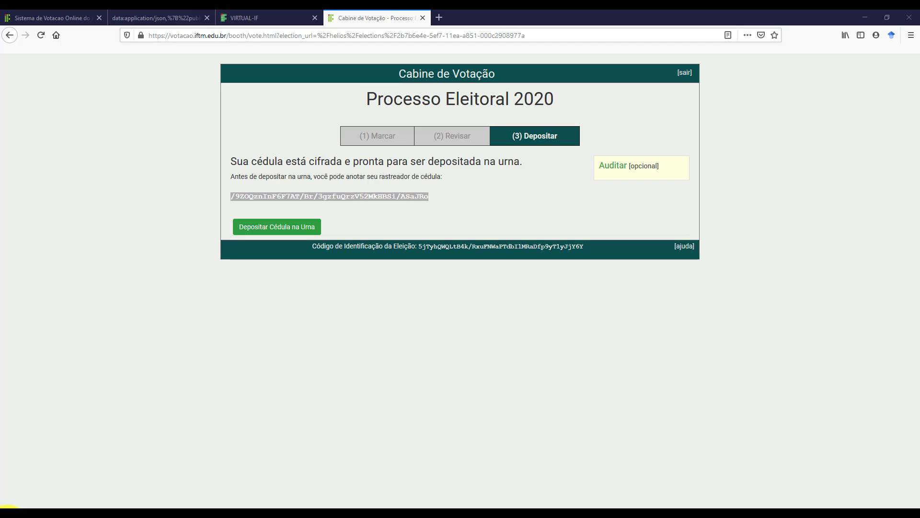
key("ctrl+v")
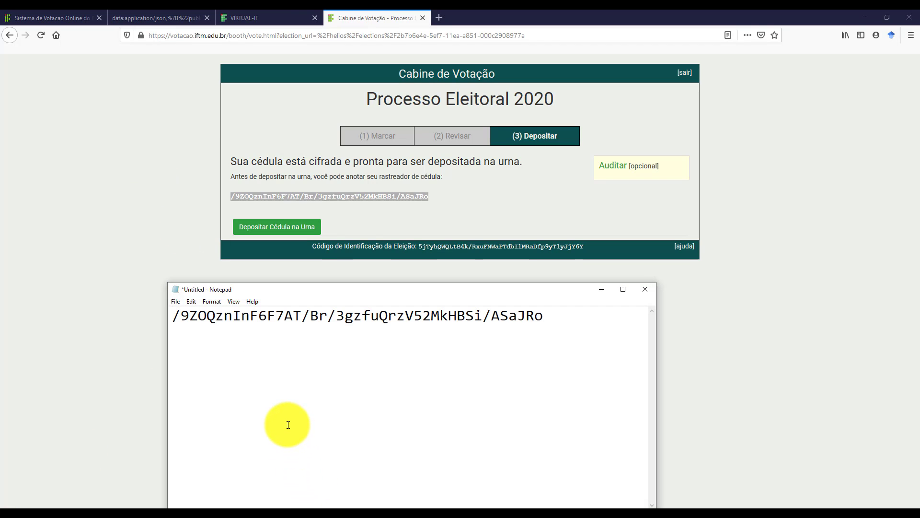
key("ctrl+s")
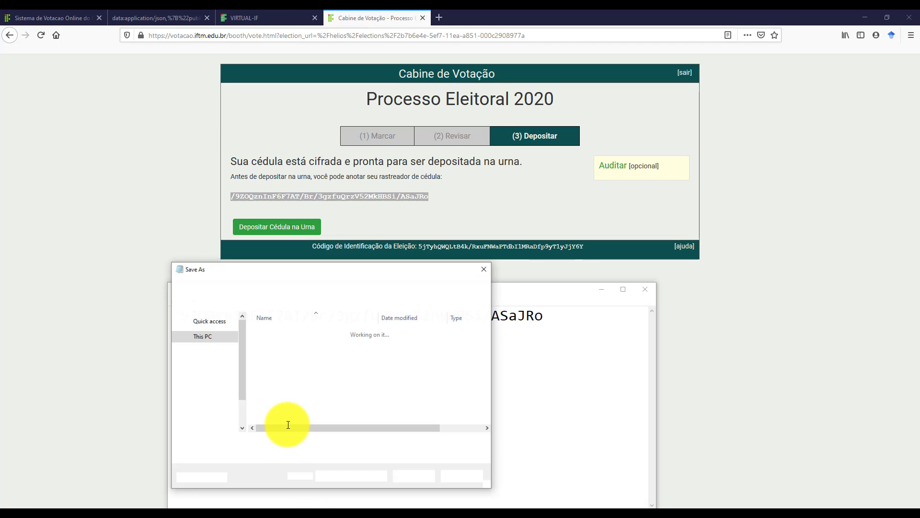
type("Cédula")
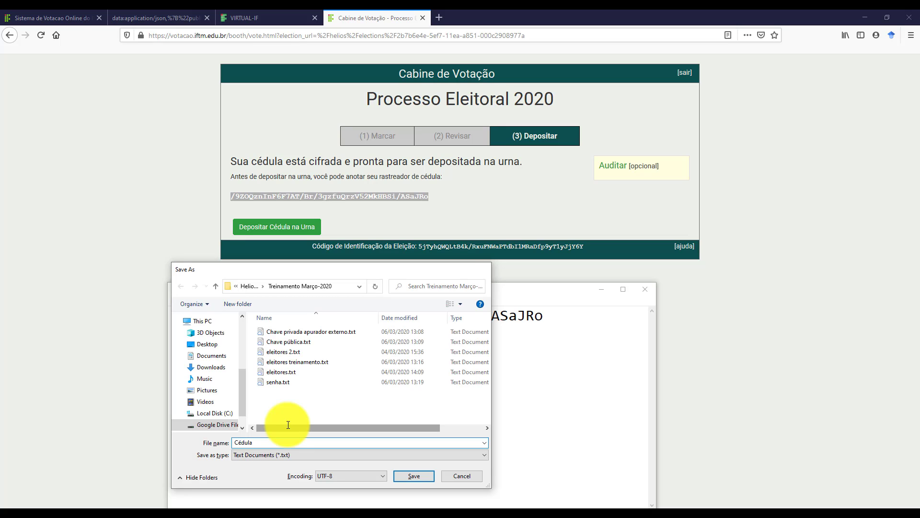
key("Return")
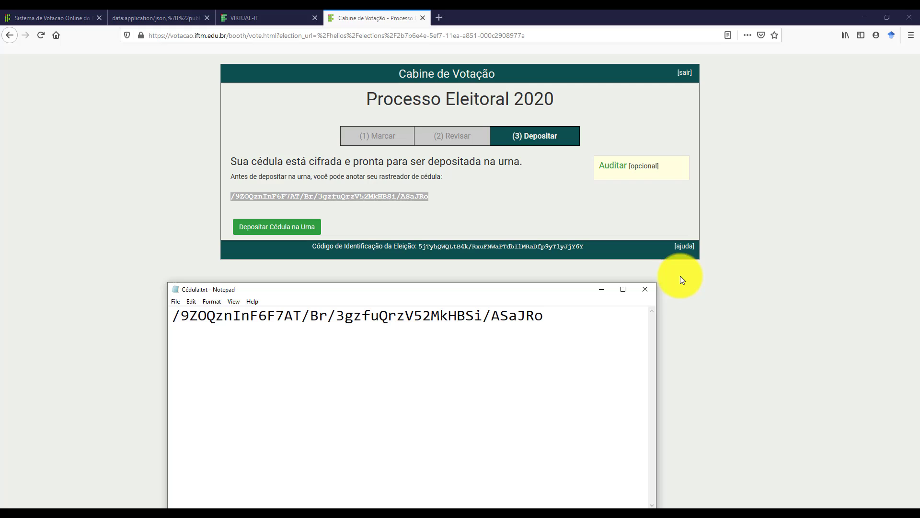
left_click(644, 288)
Deselect the tracker code and expand the optional Auditar ballot audit section.
left_click(473, 190)
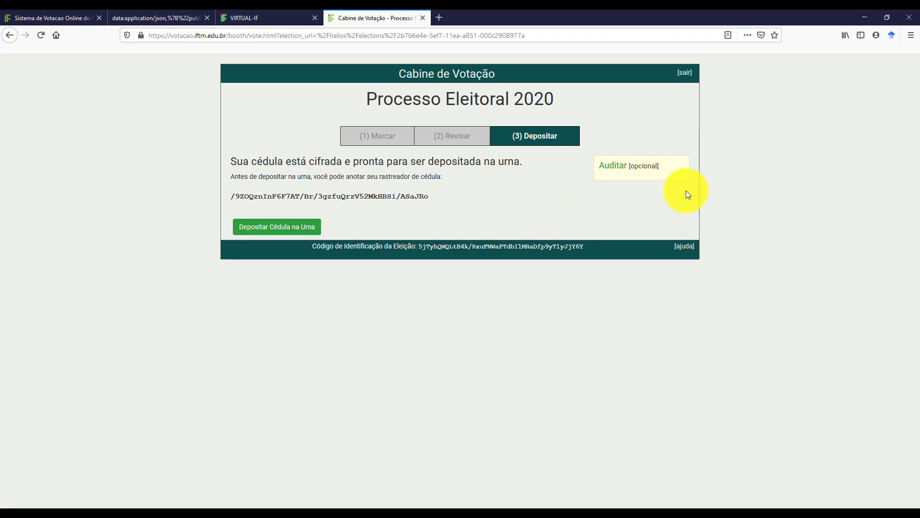
left_click(613, 167)
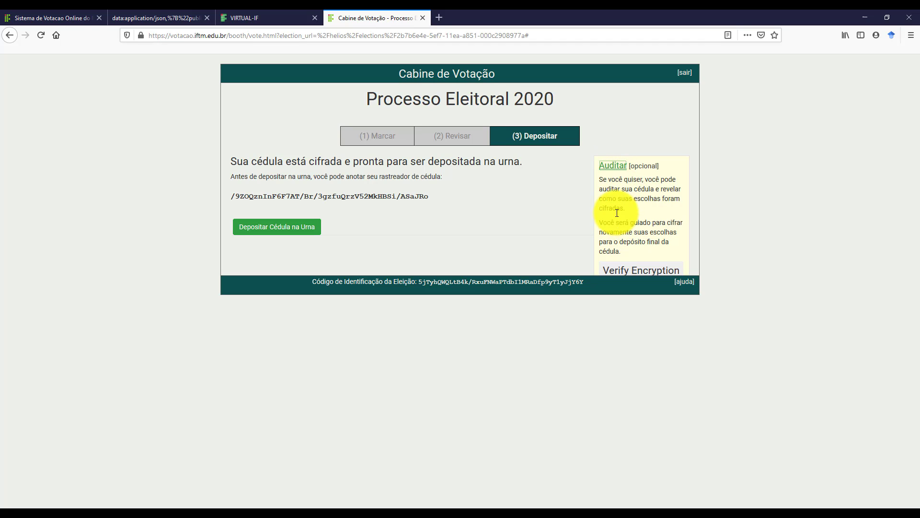
Run Verify Encryption, select all the audited ballot data, and open the ballot verifier.
left_click(629, 274)
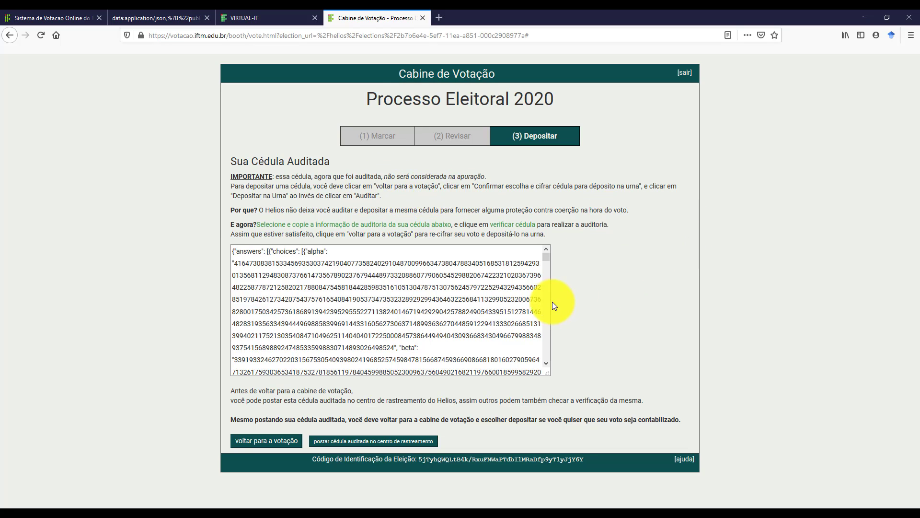
left_click(295, 294)
key("ctrl+a")
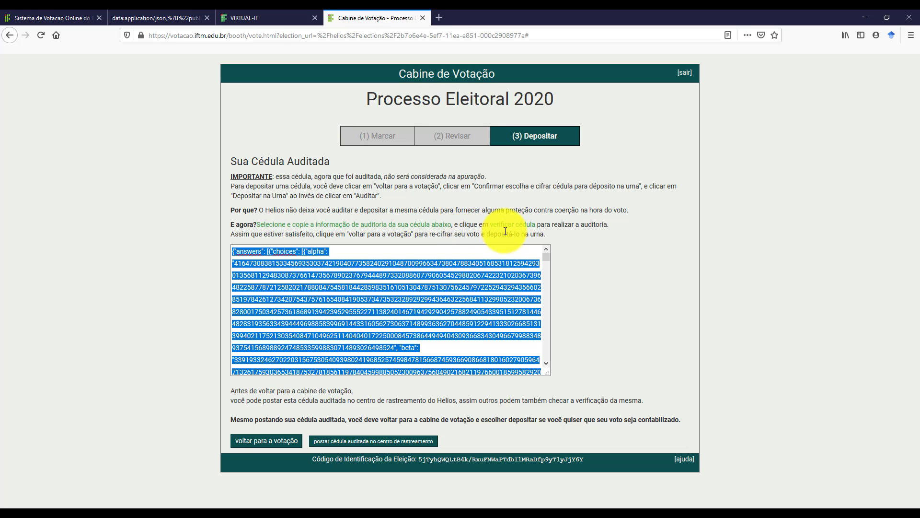
left_click(521, 227)
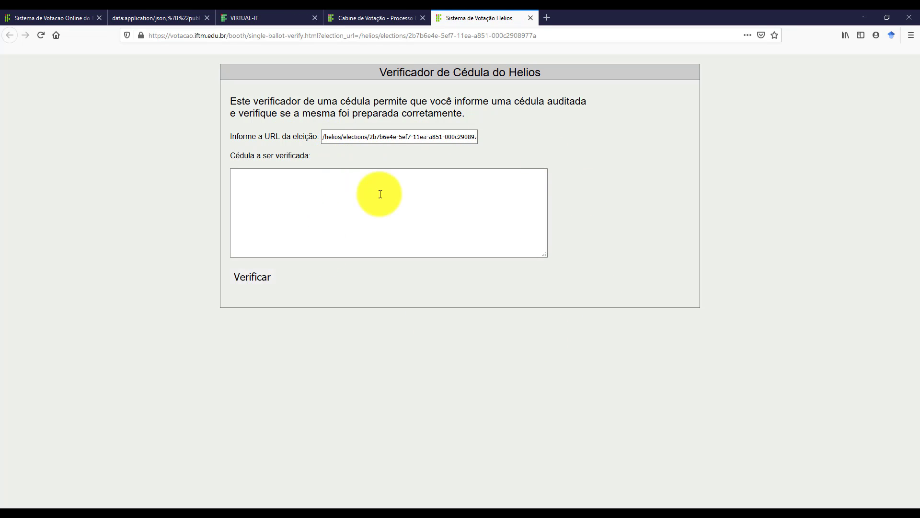
Paste the audited ballot into the verifier and confirm it decodes João Exemplar and Candidato 4.
left_click(380, 194)
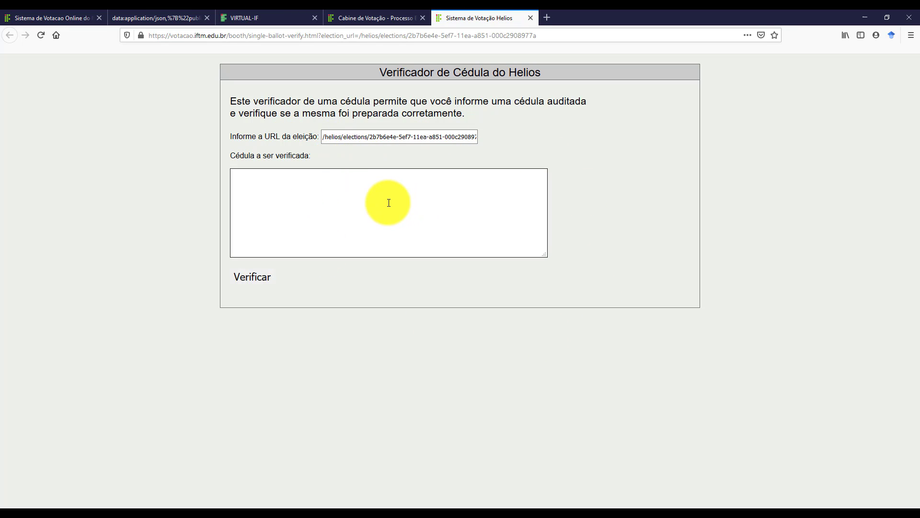
key("ctrl+v")
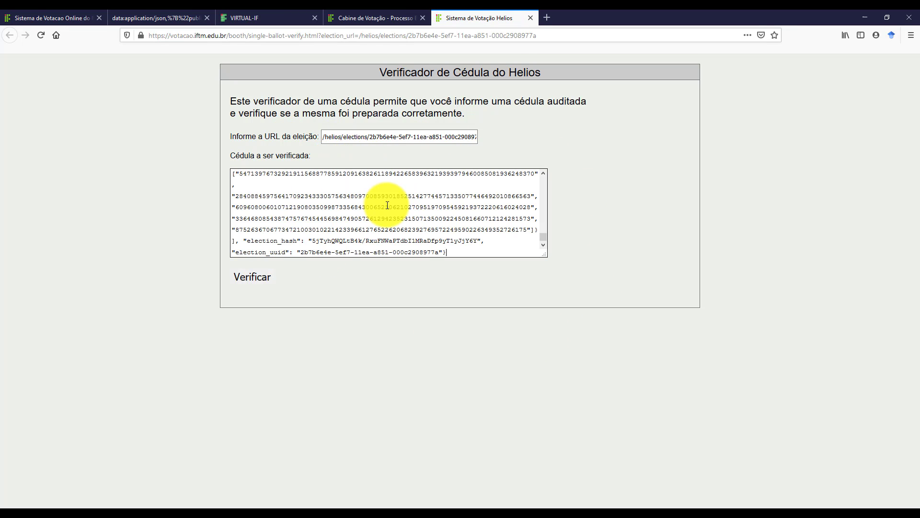
left_click(252, 277)
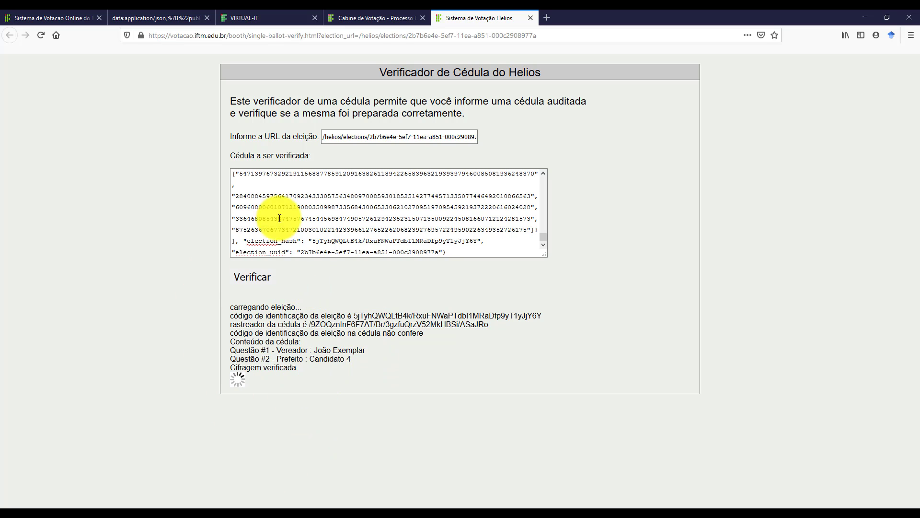
left_click(234, 178)
left_click_drag(346, 225, 347, 231)
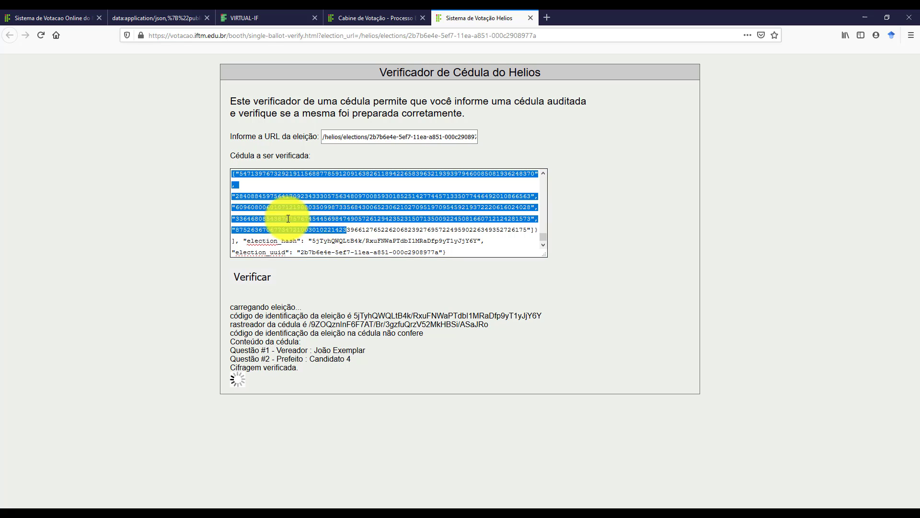
left_click(317, 223)
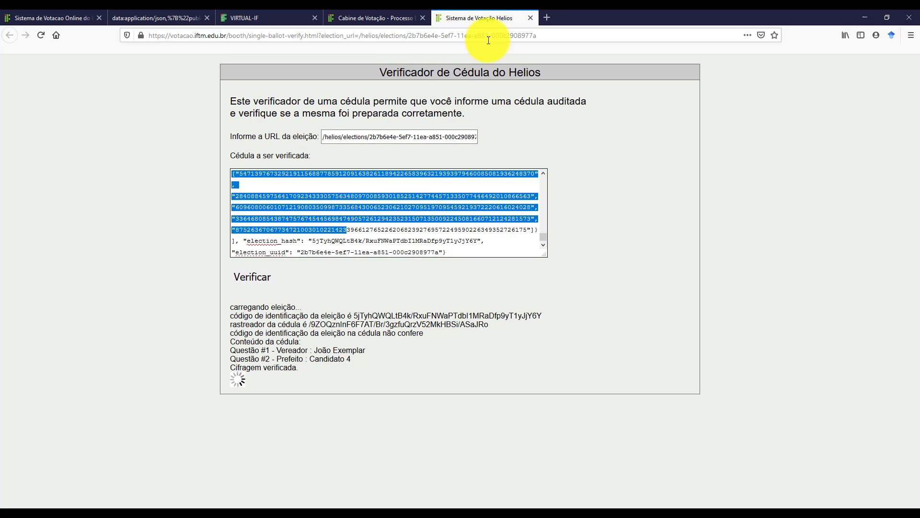
Return to the booth, recheck both choices, and re-encrypt the João Exemplar / Candidato 4 ballot.
left_click(528, 18)
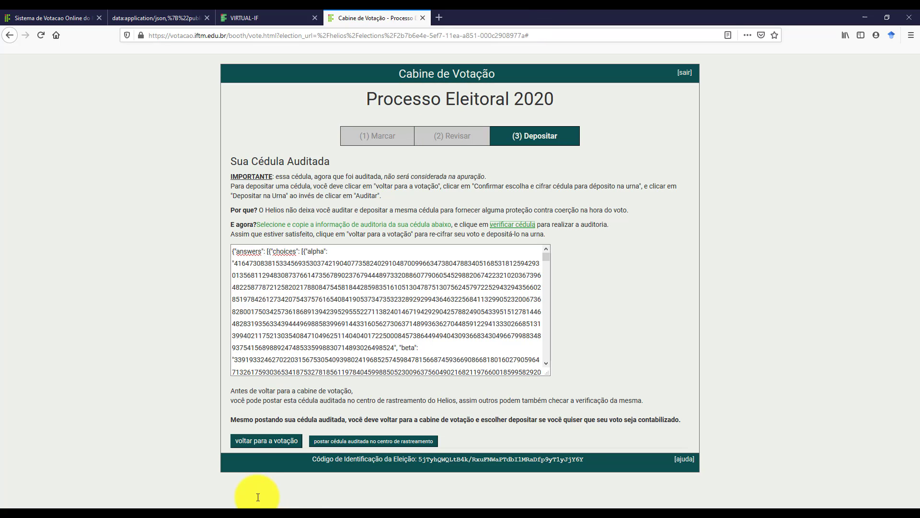
left_click(265, 442)
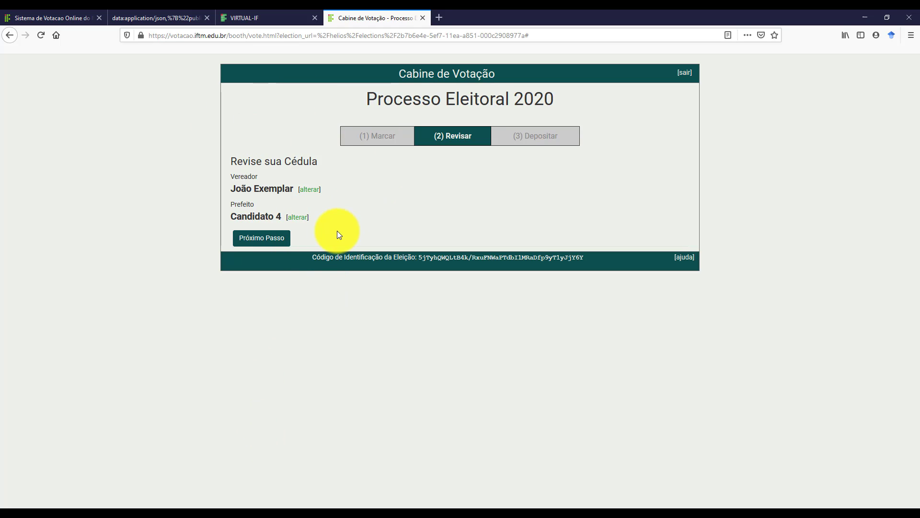
left_click(309, 194)
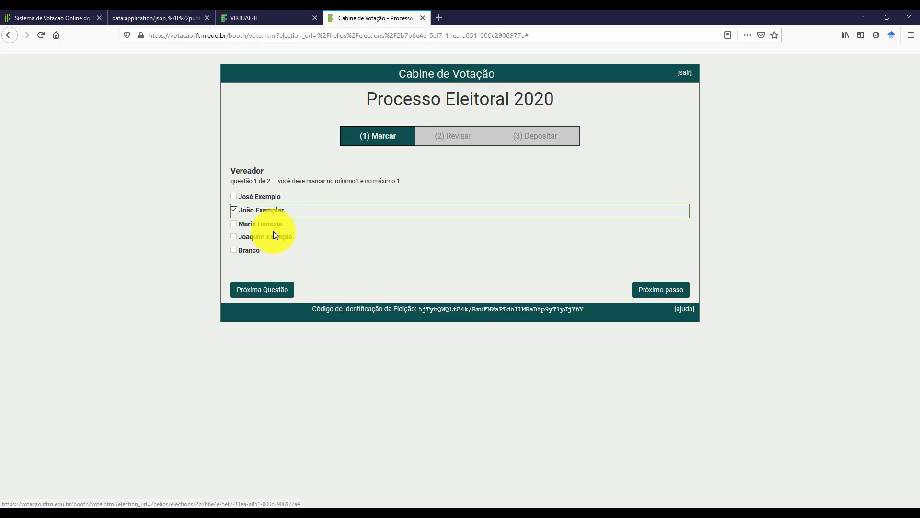
left_click(658, 293)
left_click(297, 218)
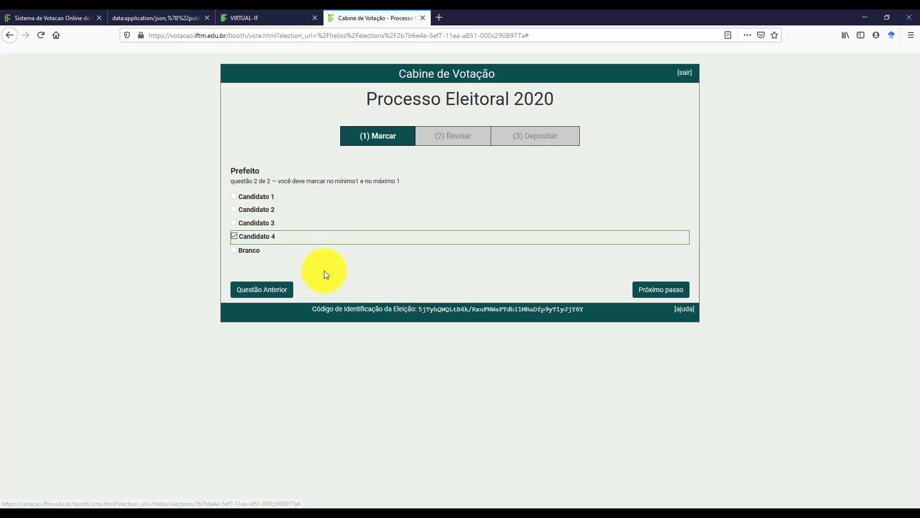
left_click(658, 290)
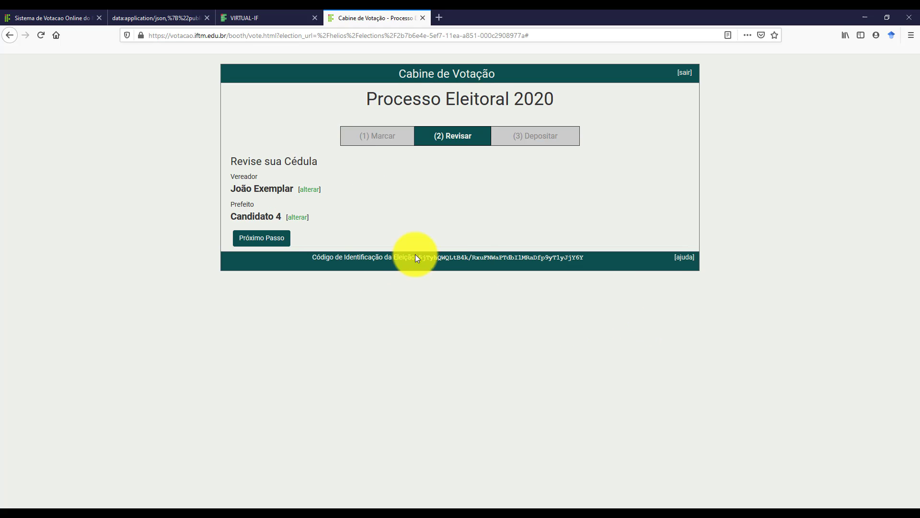
left_click(263, 238)
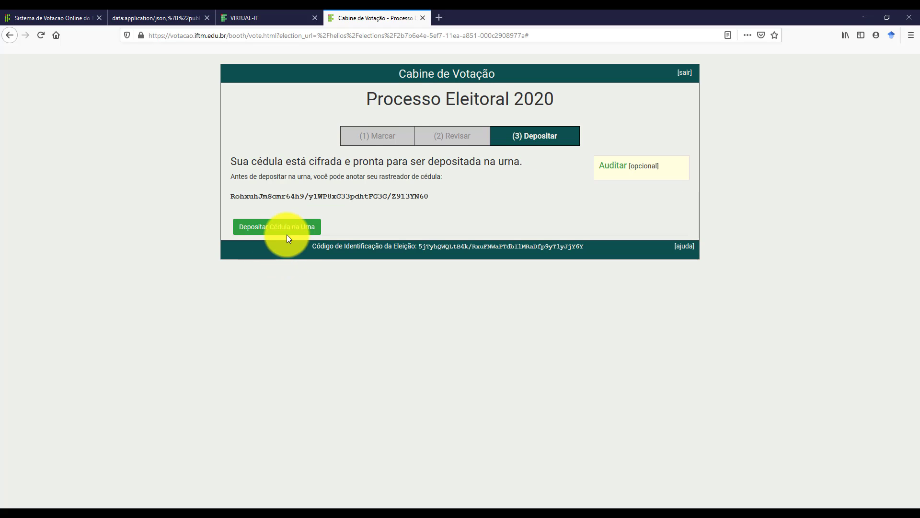
Deposit and confirm the ballot in the ballot box, then select the final tracker number.
left_click(281, 229)
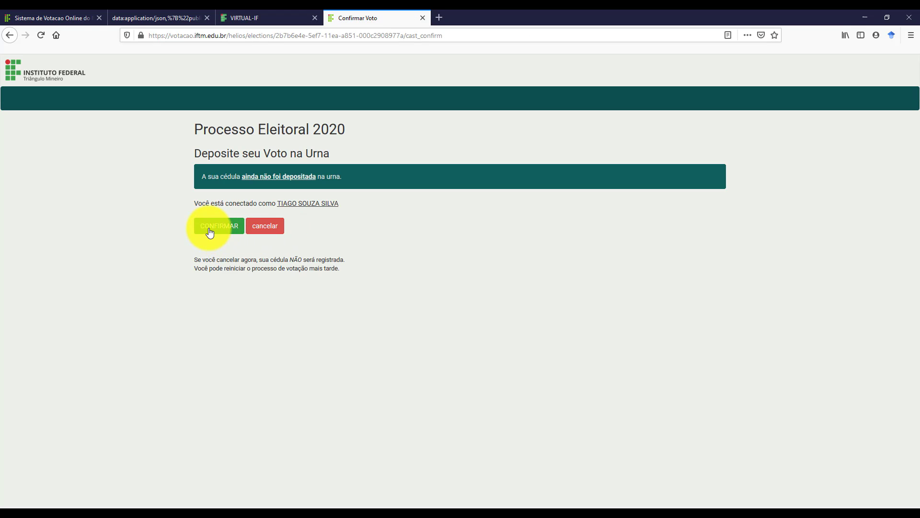
left_click(209, 231)
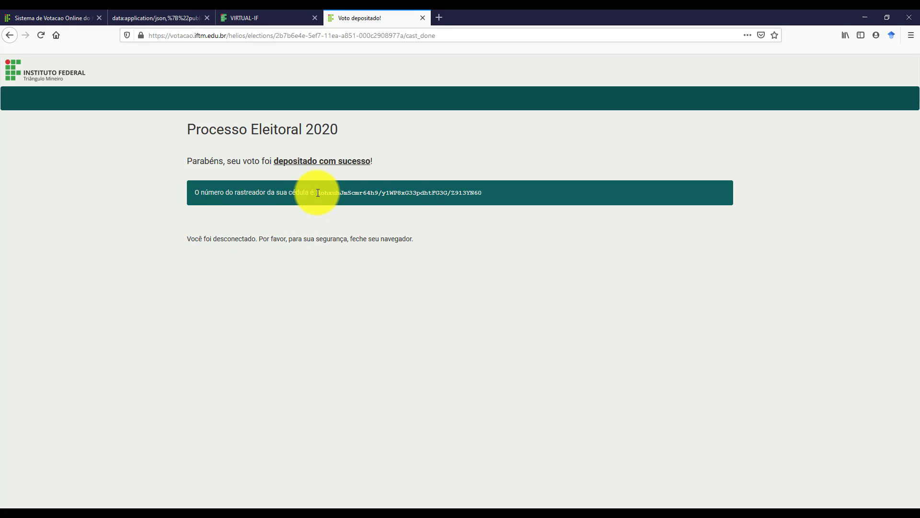
left_click_drag(316, 192, 484, 194)
key("ctrl+c")
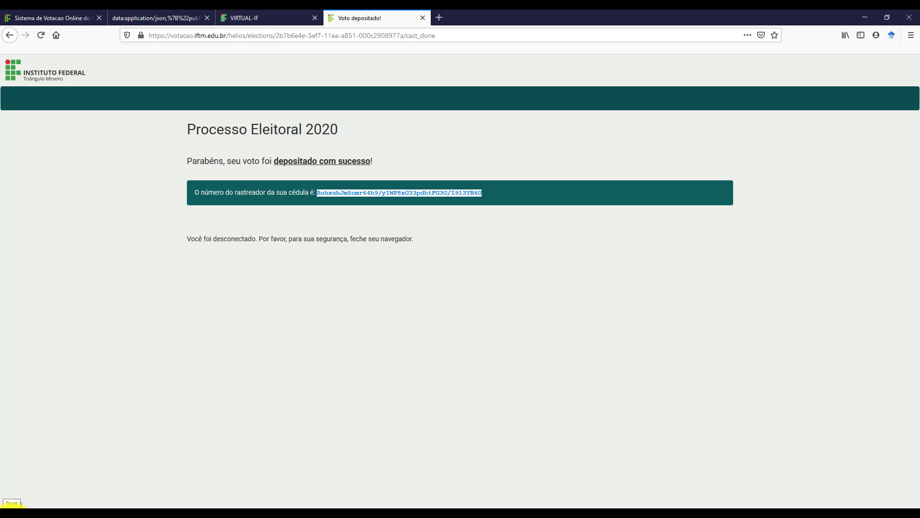
Launch Notepad from a 'bloco' search and paste the final tracker code.
left_click(13, 506)
type("bloco")
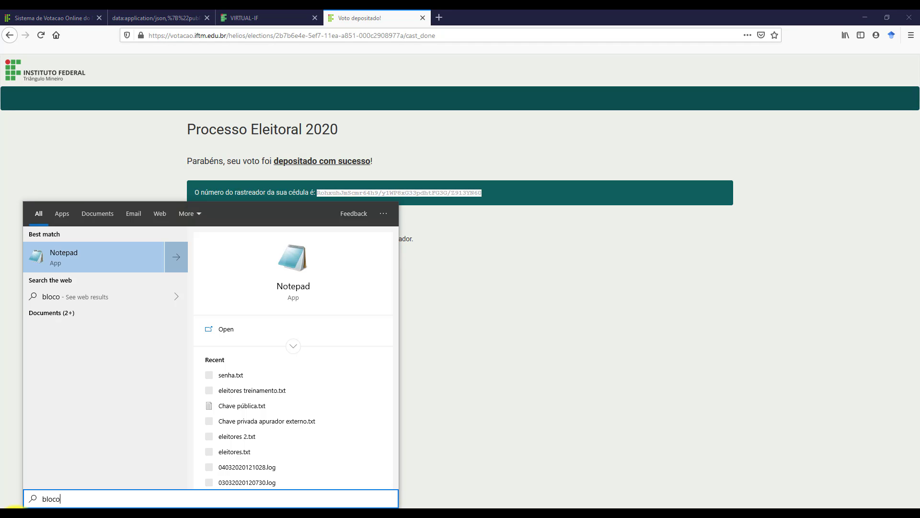
left_click(303, 404)
left_click(349, 191)
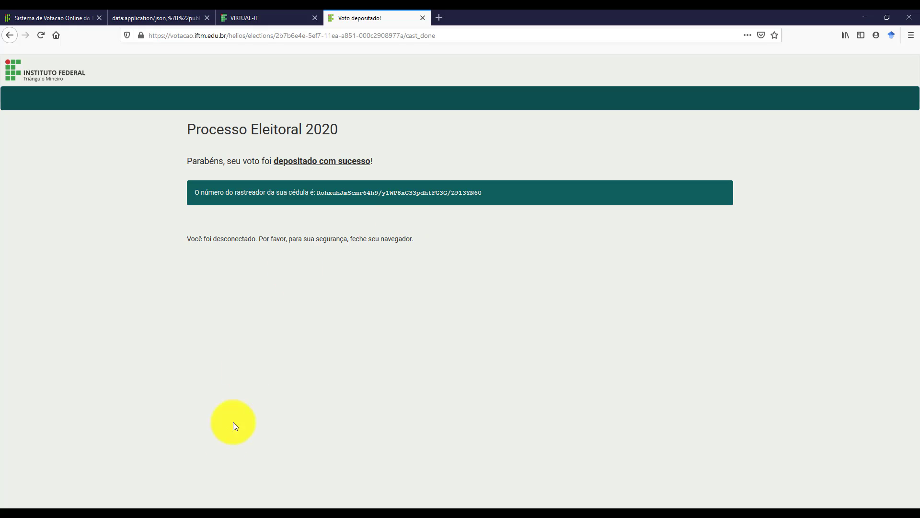
left_click(77, 515)
key("ctrl+v")
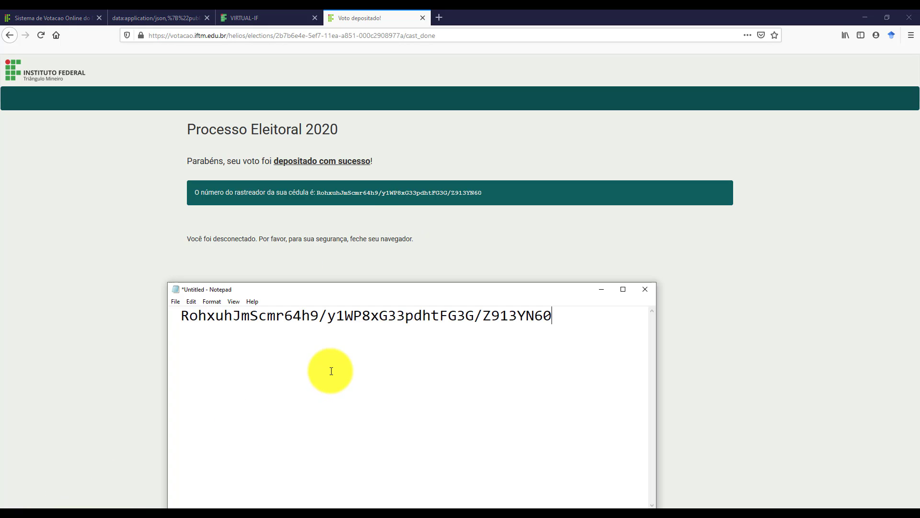
Remove the leading space, save over the existing Cédula.txt, and close Notepad.
left_click(181, 317)
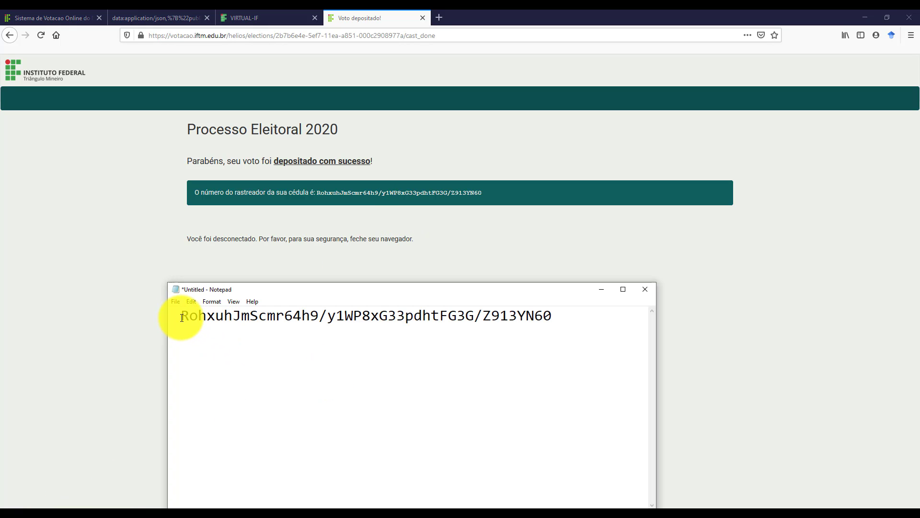
key("BackSpace")
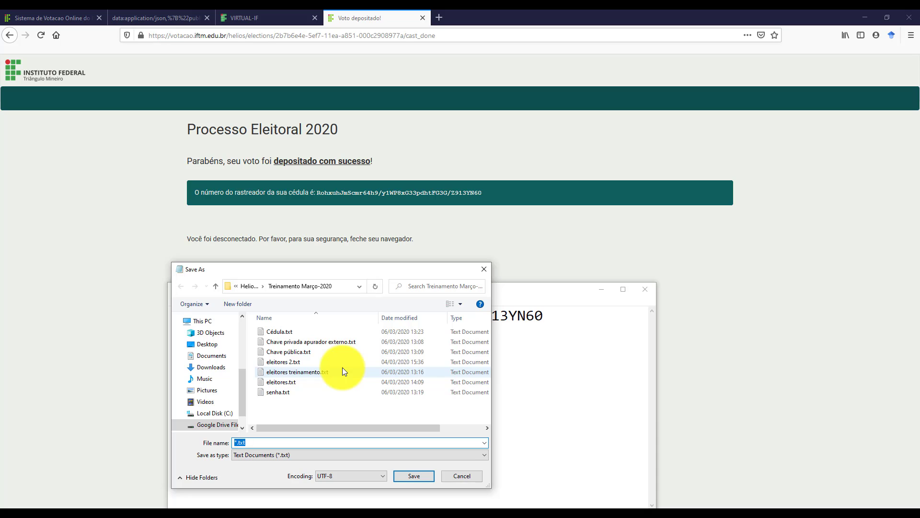
left_click(287, 330)
double_click(288, 330)
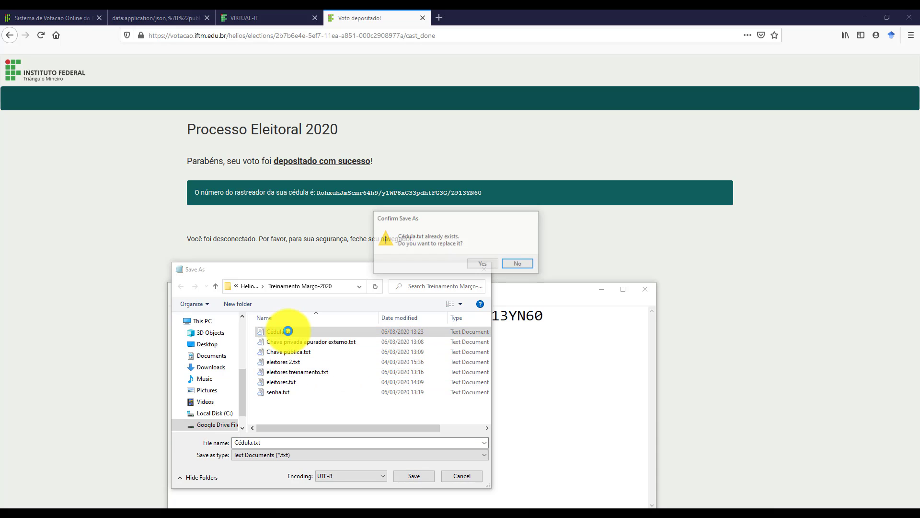
left_click(491, 263)
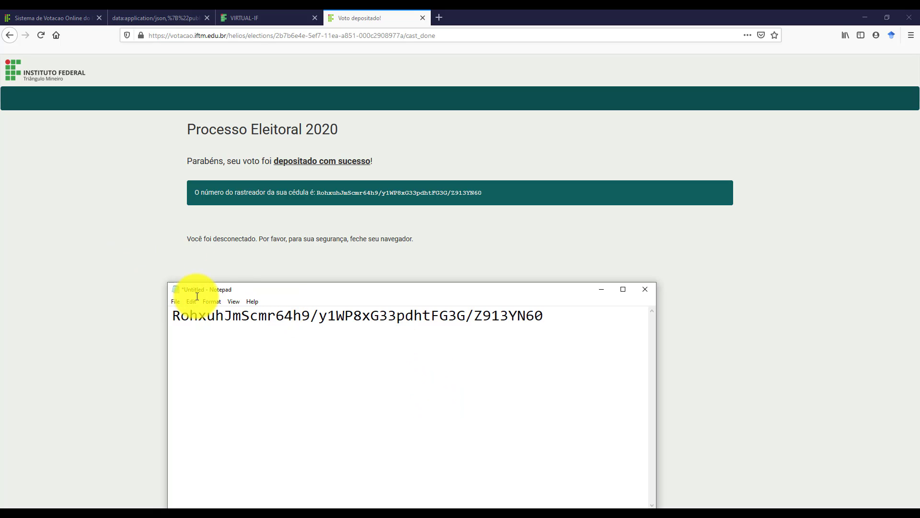
left_click(644, 290)
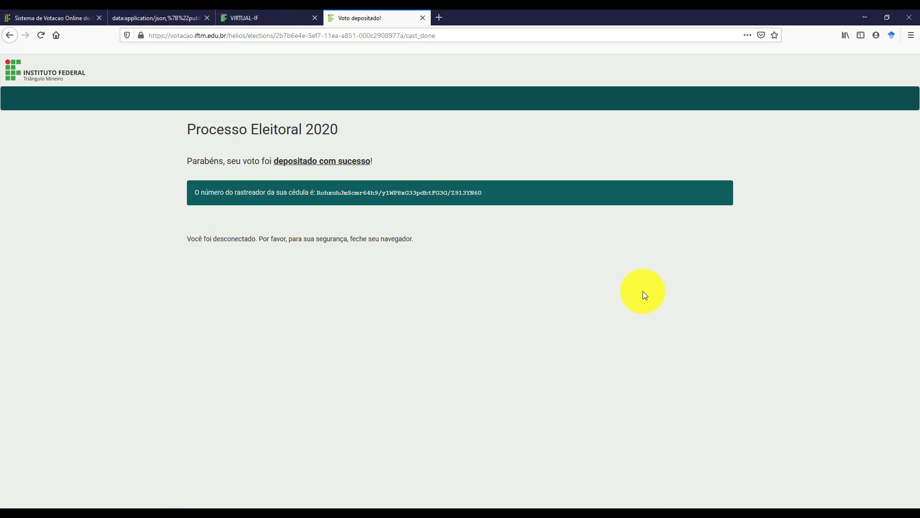
Close the deposit page, log out of VIRTUAL-IF, close its tab, and return to the IFTM voting site.
left_click(423, 18)
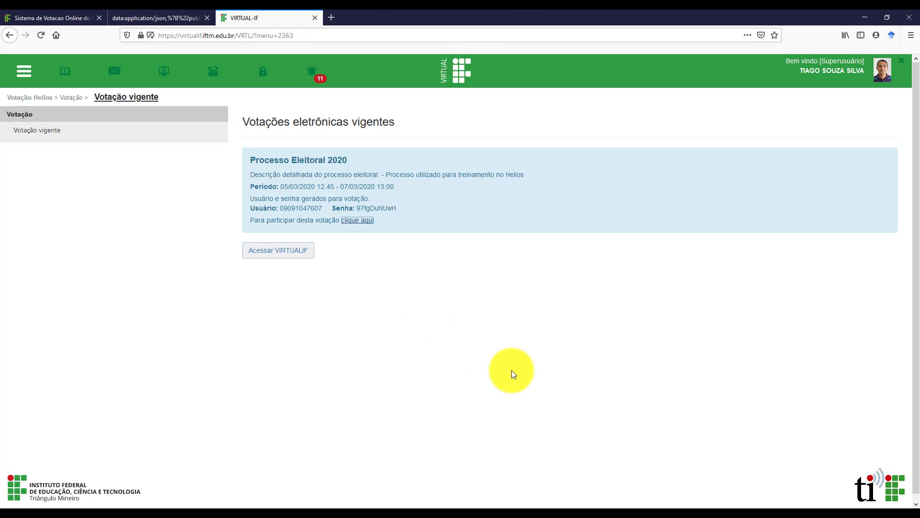
left_click(465, 78)
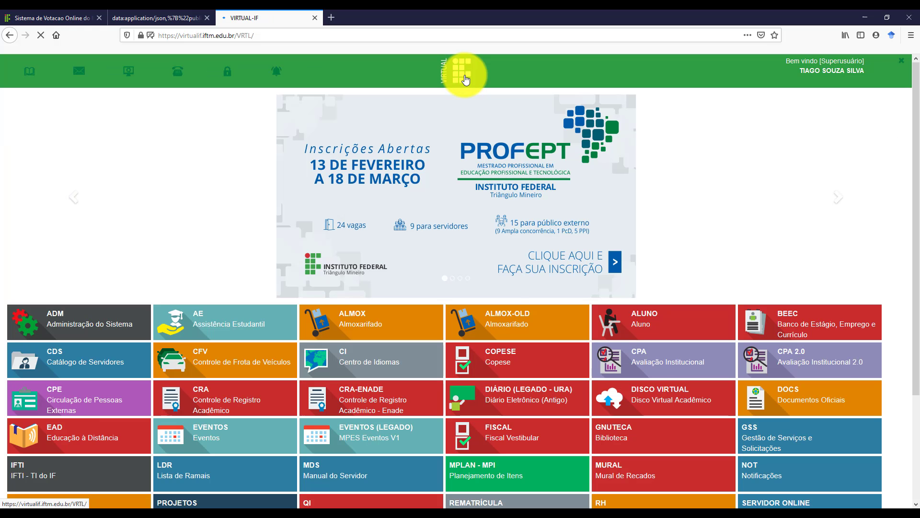
left_click(903, 64)
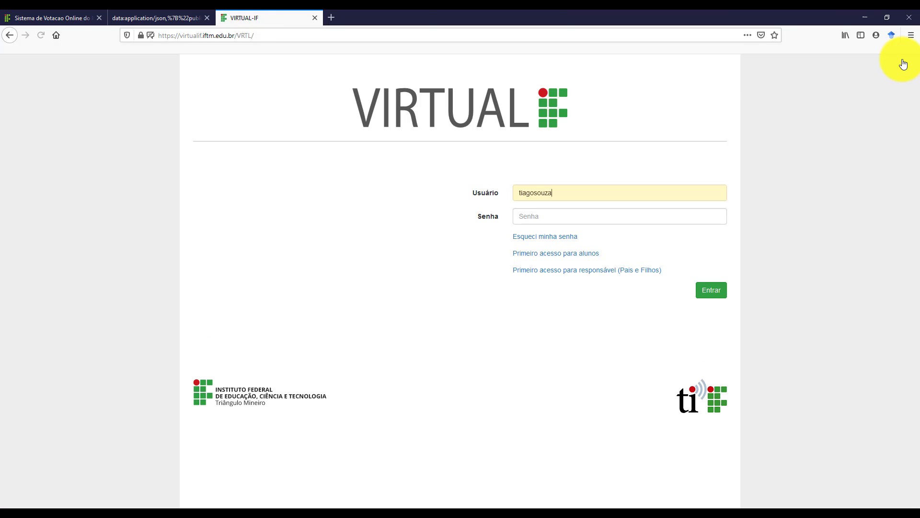
left_click(266, 33)
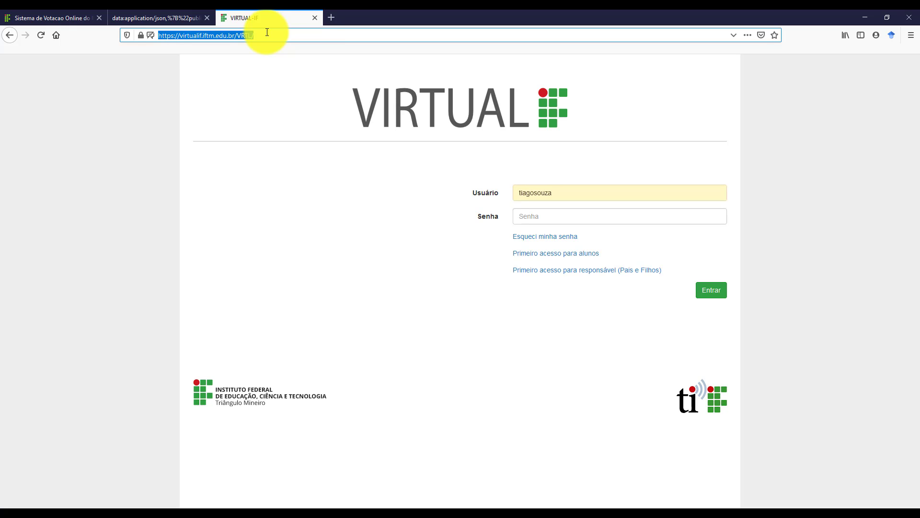
left_click(314, 19)
left_click(48, 15)
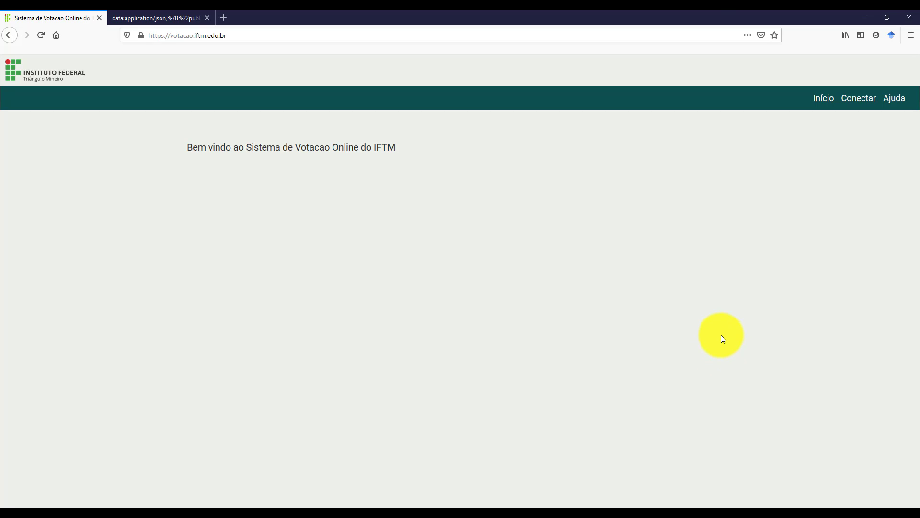
Sign back in and open the Processo Eleitoral 2020 page to review its end date and time.
left_click(851, 102)
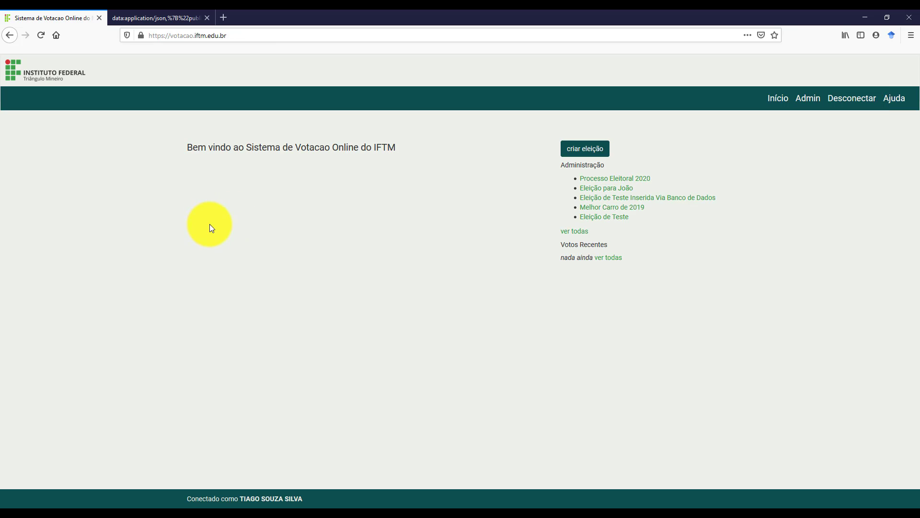
left_click(622, 180)
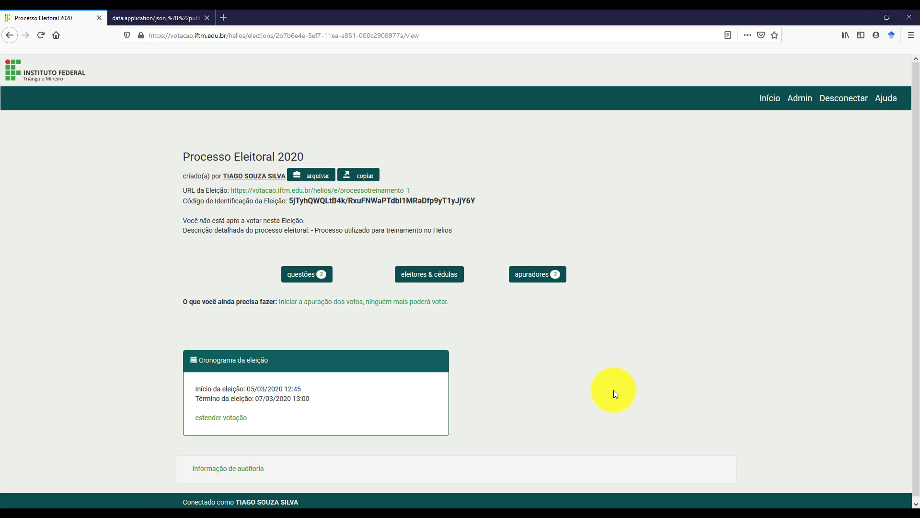
scroll(85, 293, "down", 1)
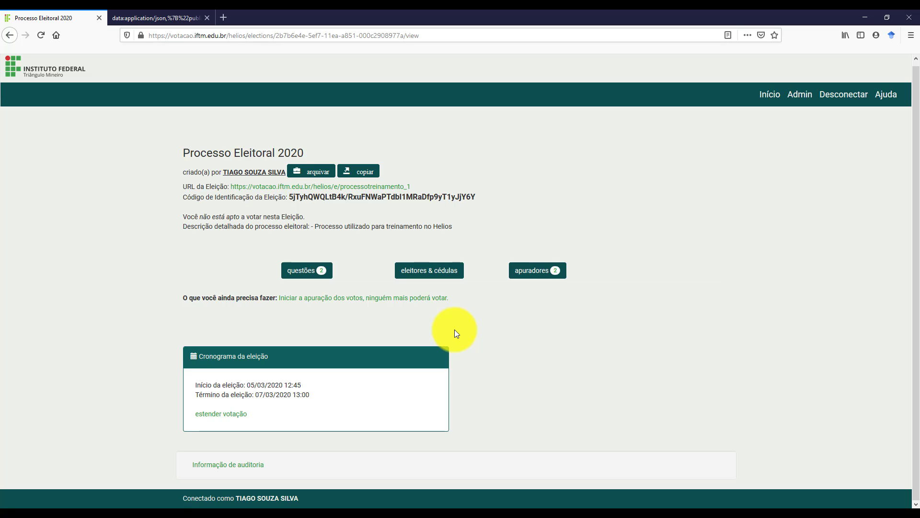
left_click_drag(195, 394, 354, 399)
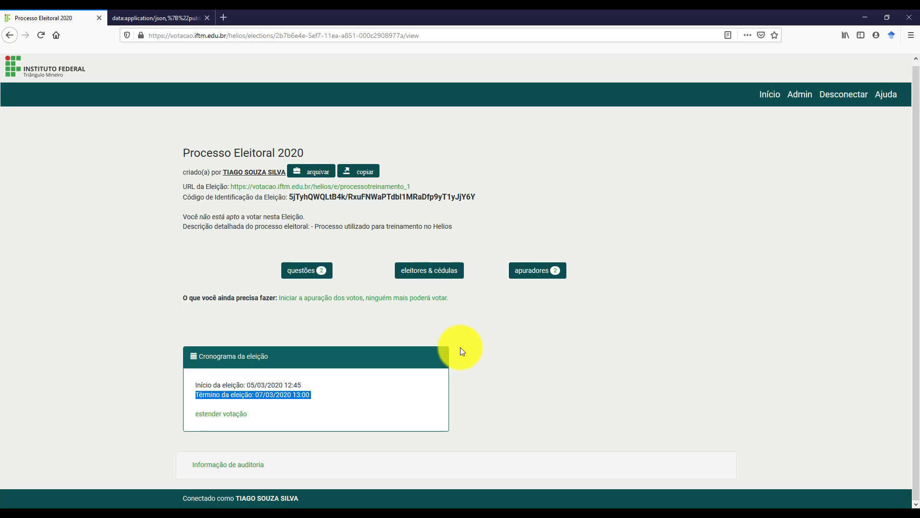
left_click(357, 336)
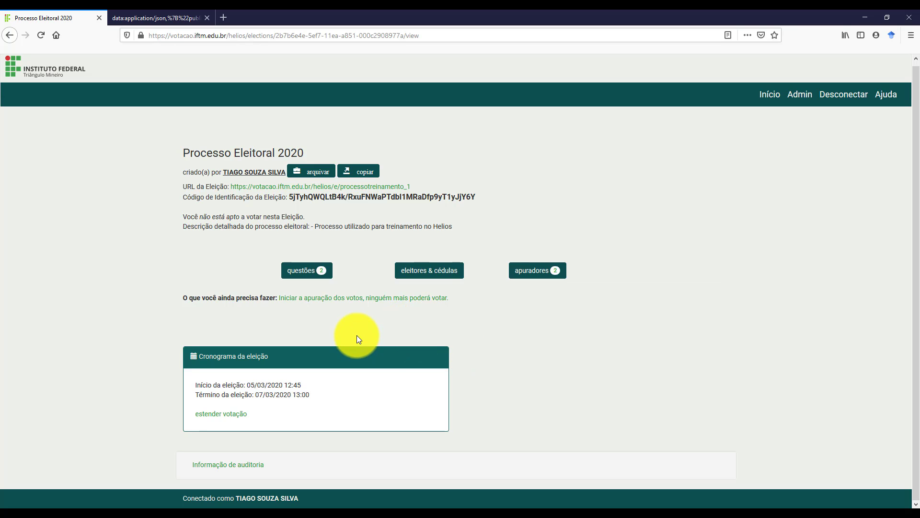
Compute the encrypted tally for Processo Eleitoral 2020 and acknowledge the 'Apuração iniciada!' alert.
left_click(319, 301)
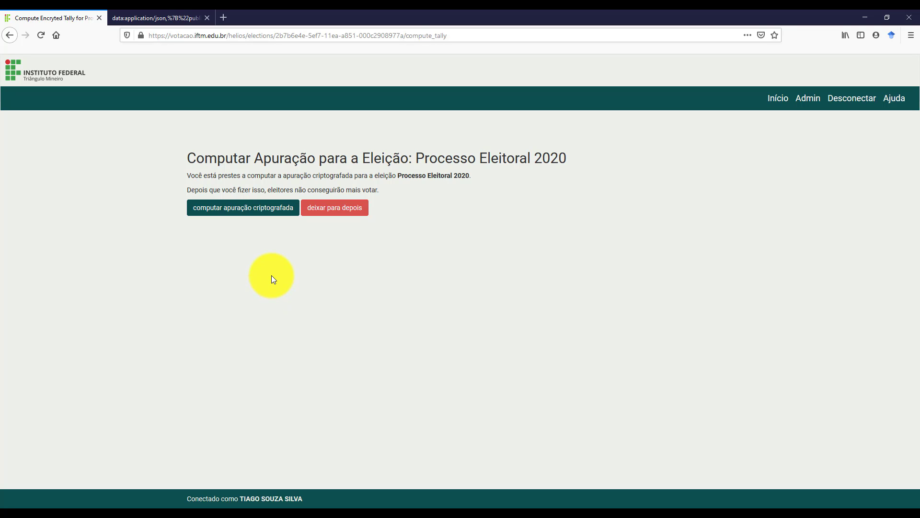
left_click(220, 210)
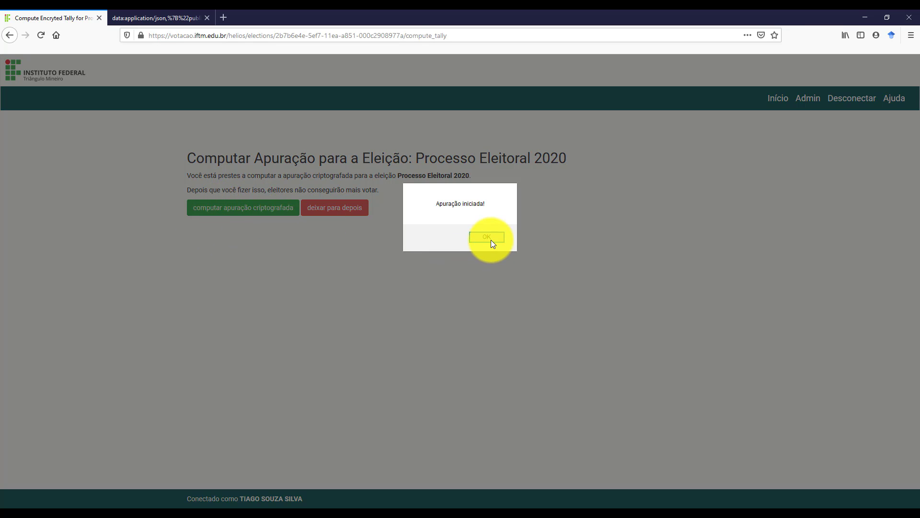
left_click(491, 236)
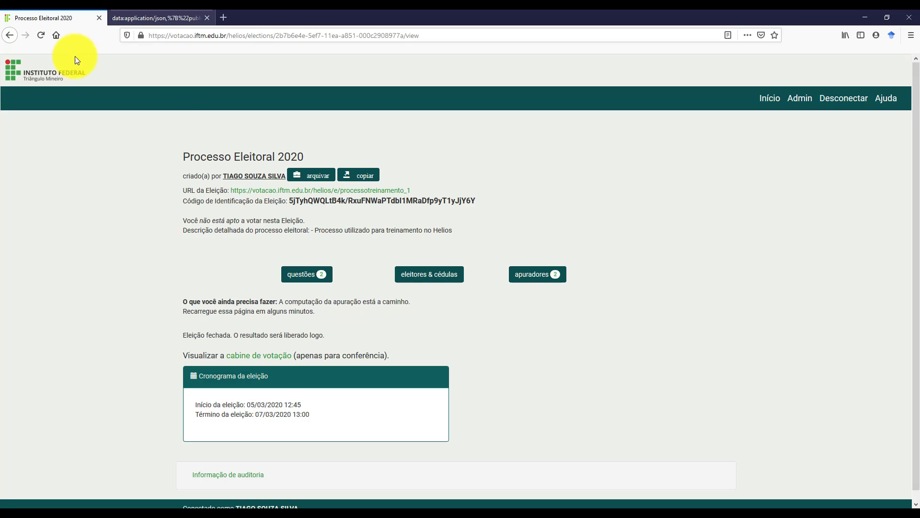
Reload the election page and open the 'apuradores (para desencriptação)' trustee list.
left_click(42, 39)
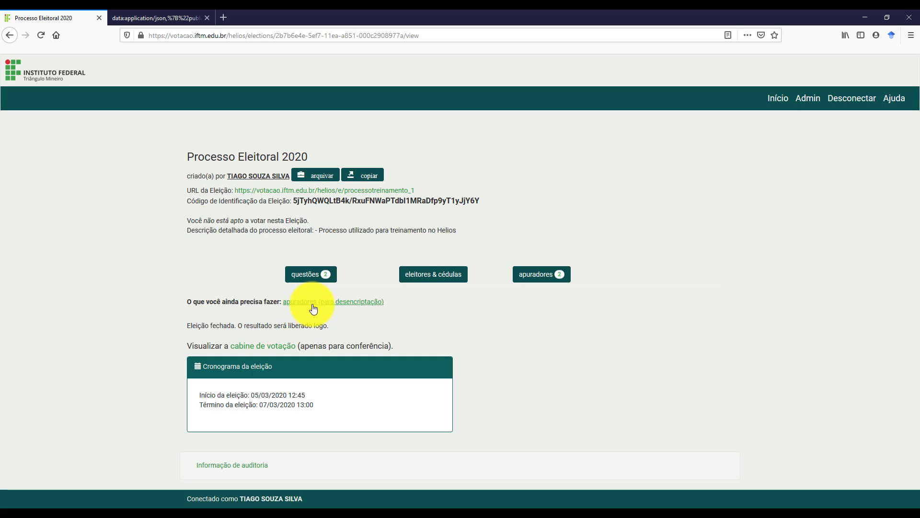
left_click(345, 308)
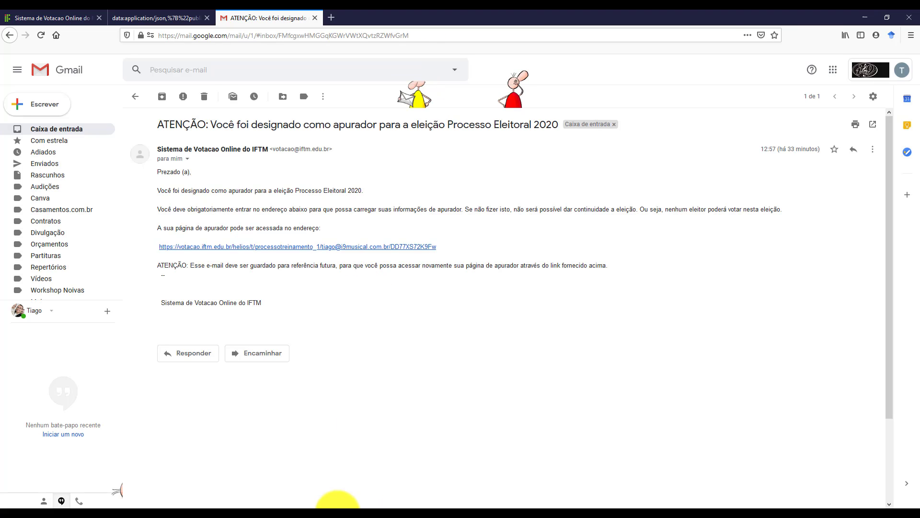
Open the votacao.iftm.edu.br trustee link from the assignment e-mail in a new tab.
left_click(286, 246)
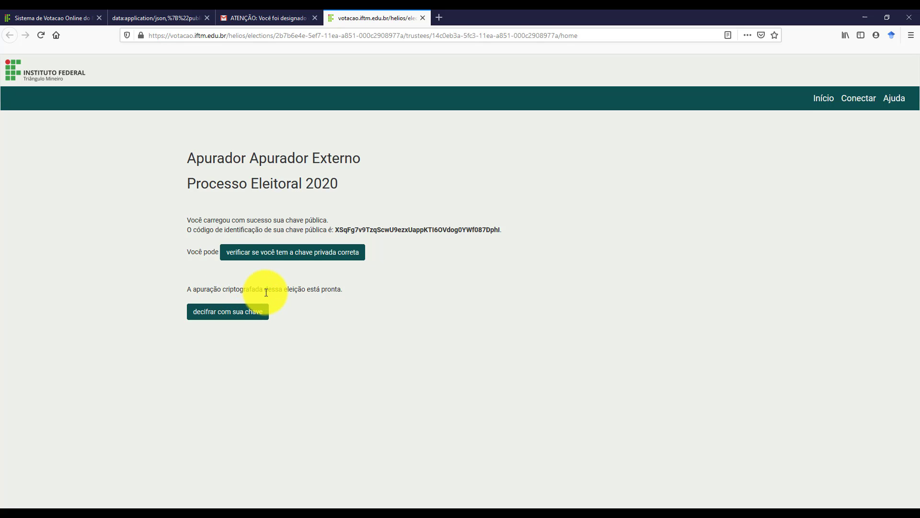
Paste the external trustee's private key, copied from the other tab, into the decryption key box.
left_click(229, 317)
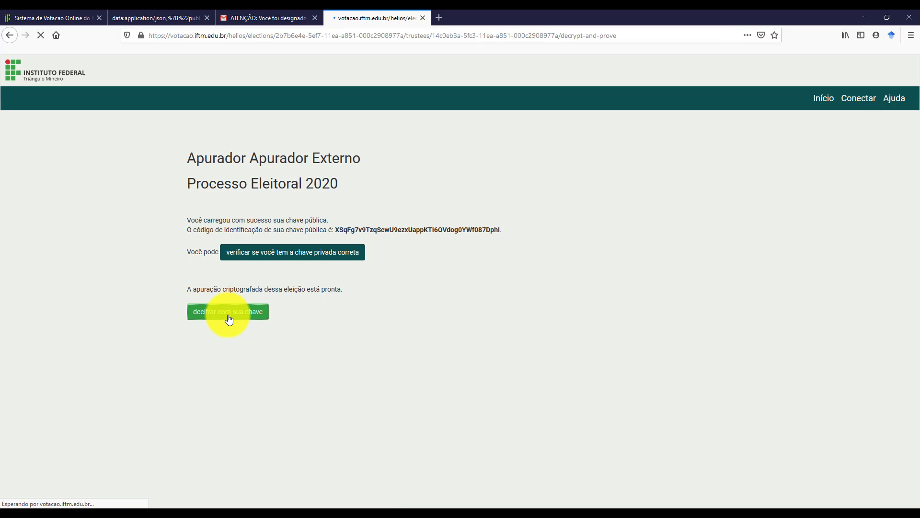
left_click(239, 339)
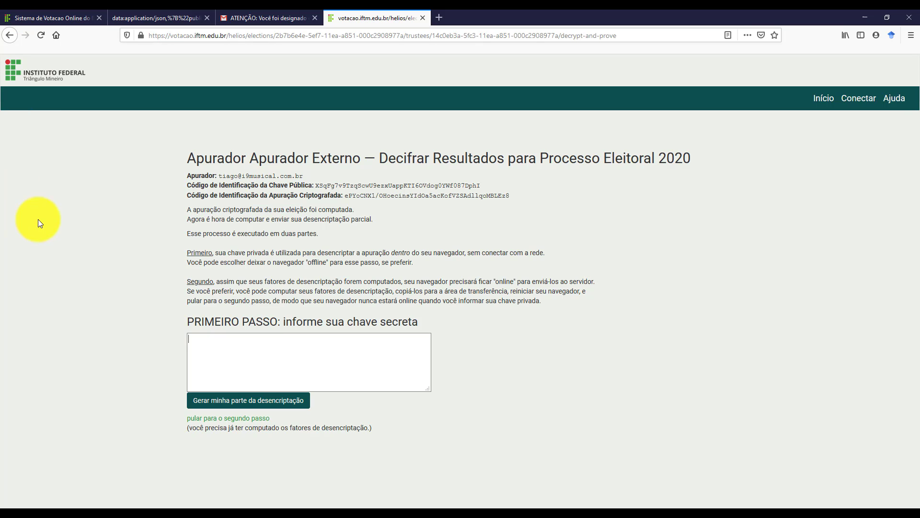
left_click(144, 9)
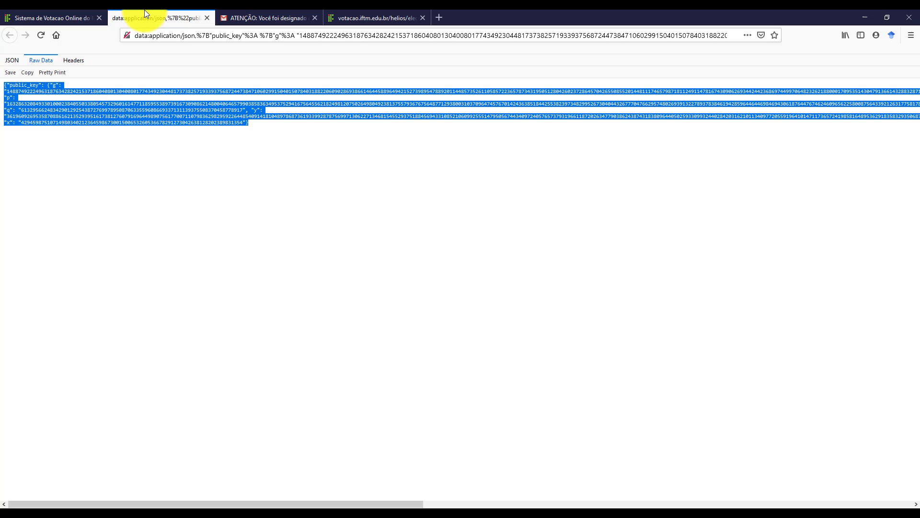
right_click(177, 110)
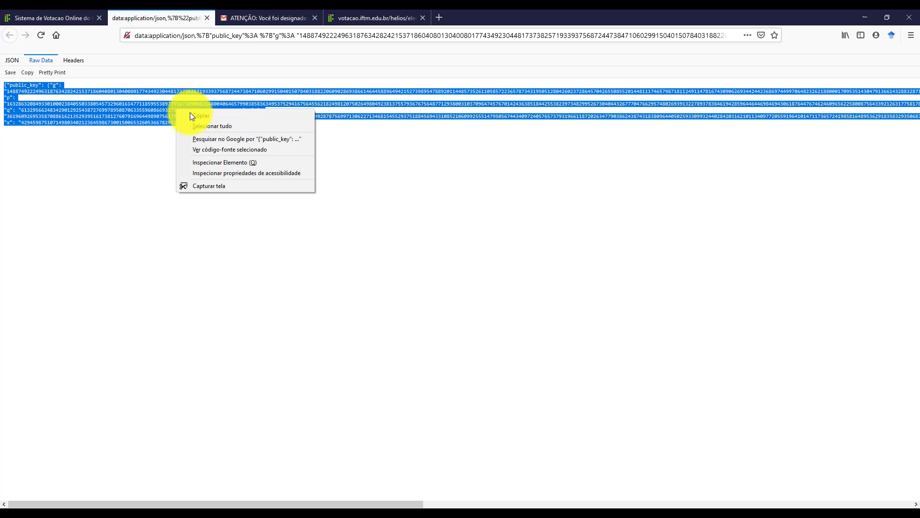
left_click(204, 117)
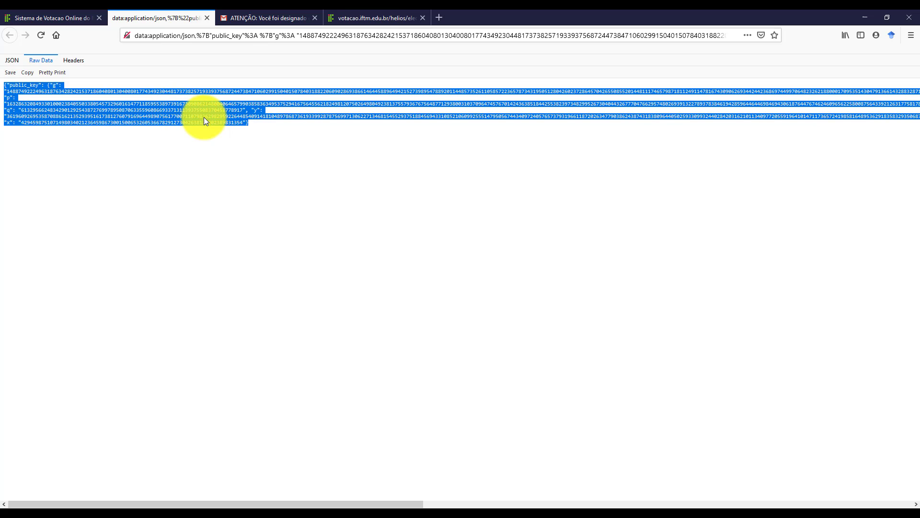
left_click(373, 18)
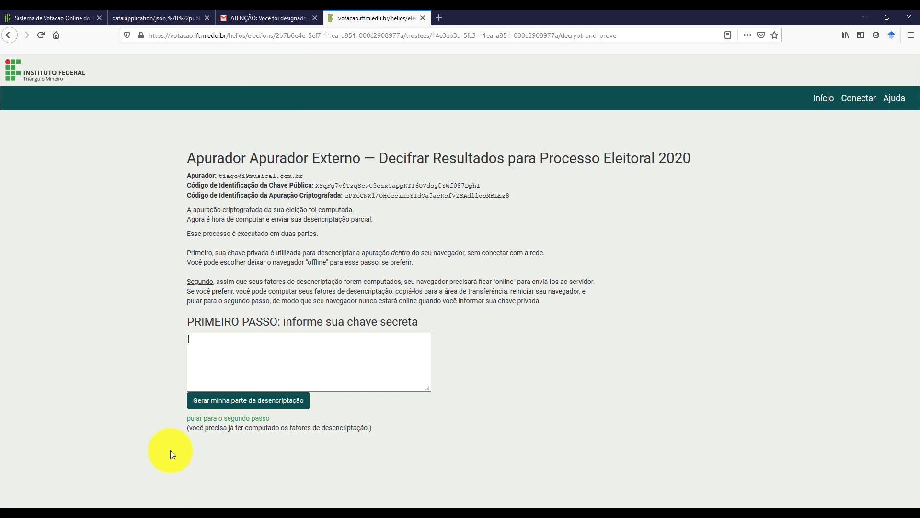
left_click(243, 366)
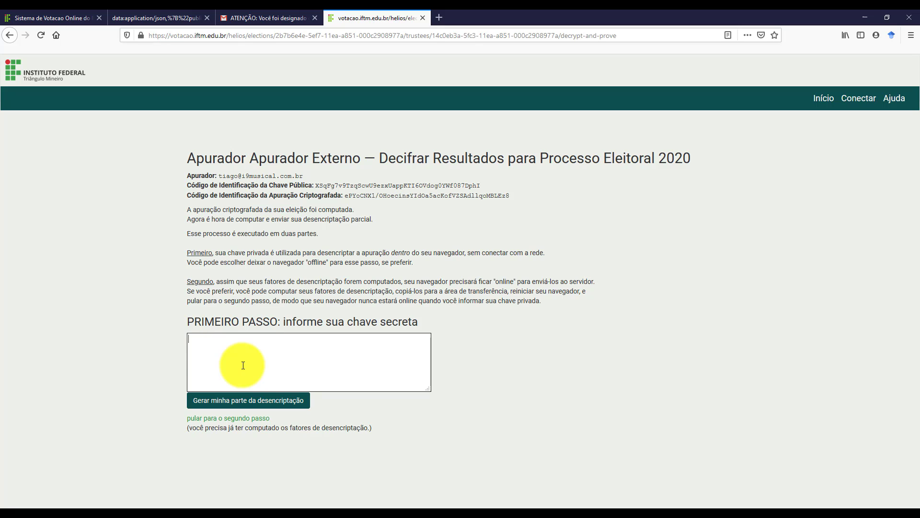
key("ctrl+v")
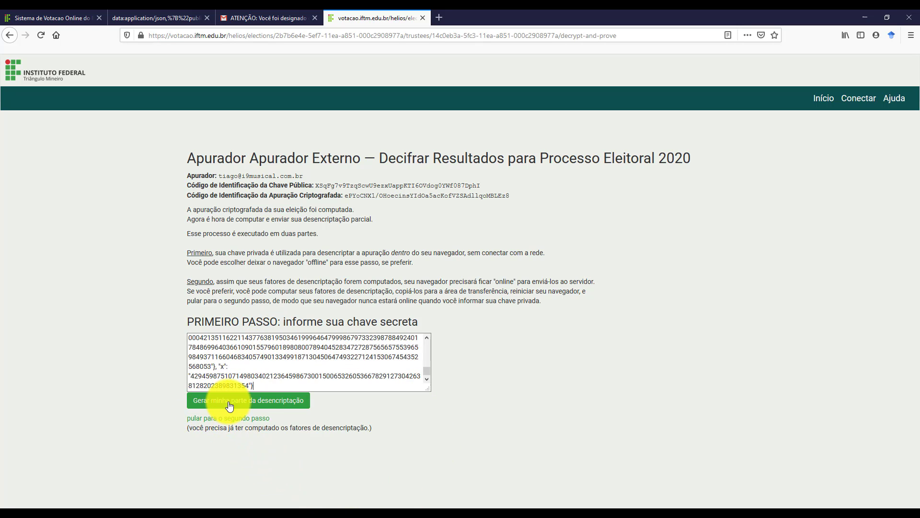
Generate the trustee's partial decryption and upload the decryption factors to the server.
left_click(268, 405)
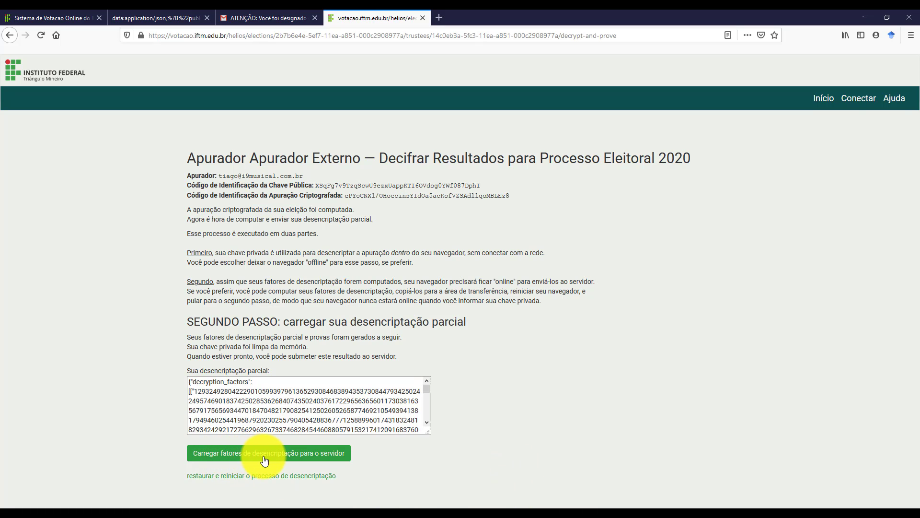
left_click(312, 456)
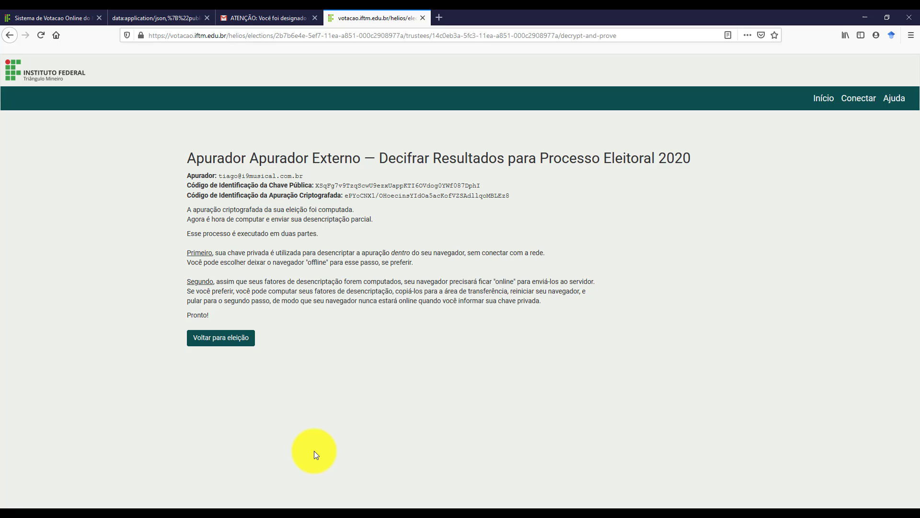
left_click_drag(192, 317, 212, 316)
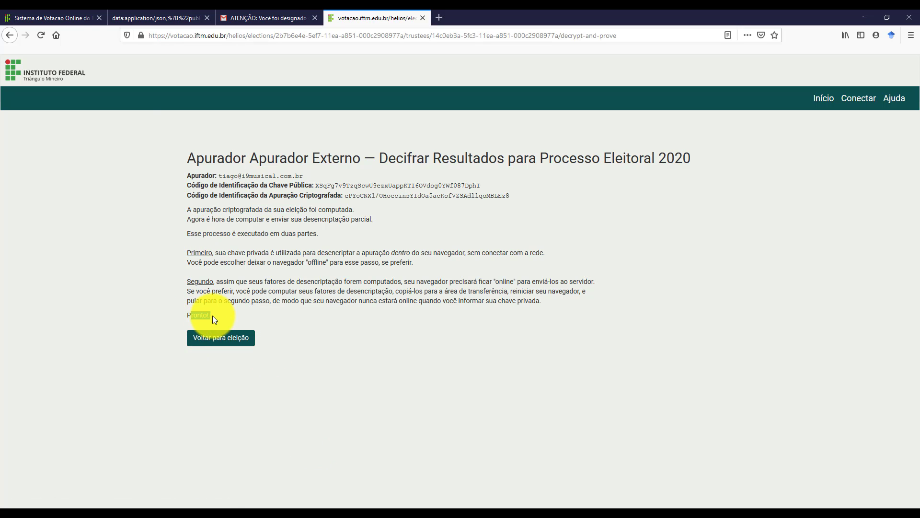
left_click(298, 372)
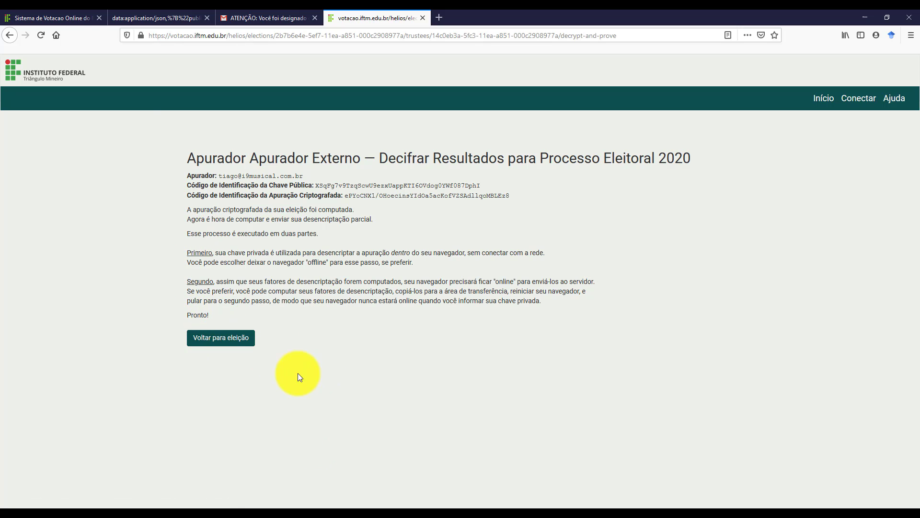
Sign in again with the saved login and reopen the Processo Eleitoral 2020 election page.
left_click(227, 345)
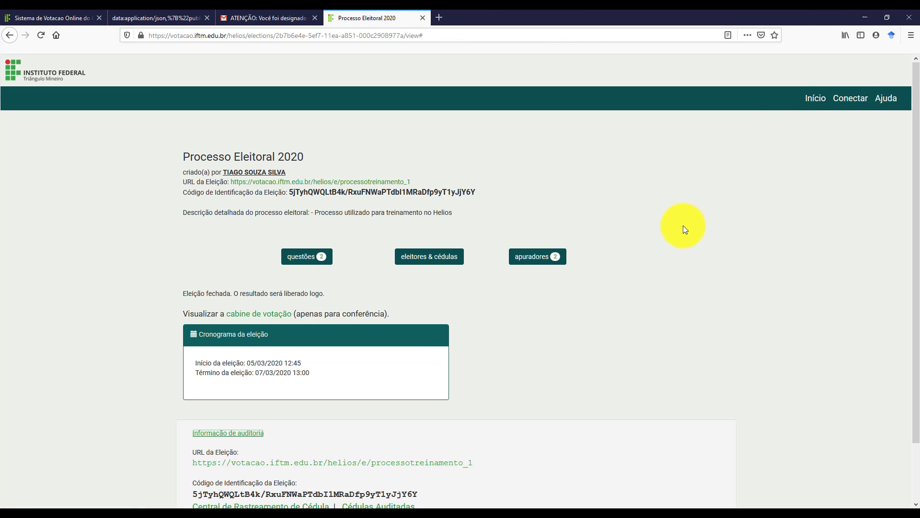
left_click(838, 110)
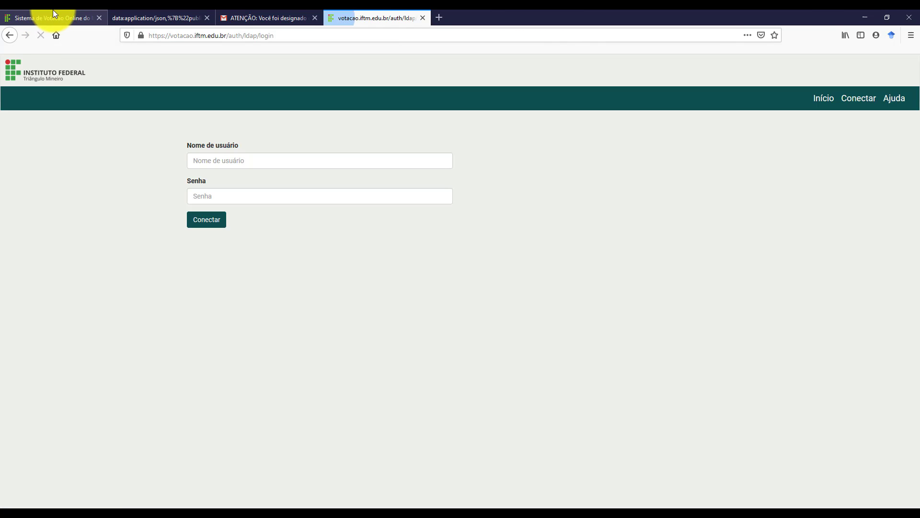
middle_click(53, 18)
left_click(270, 163)
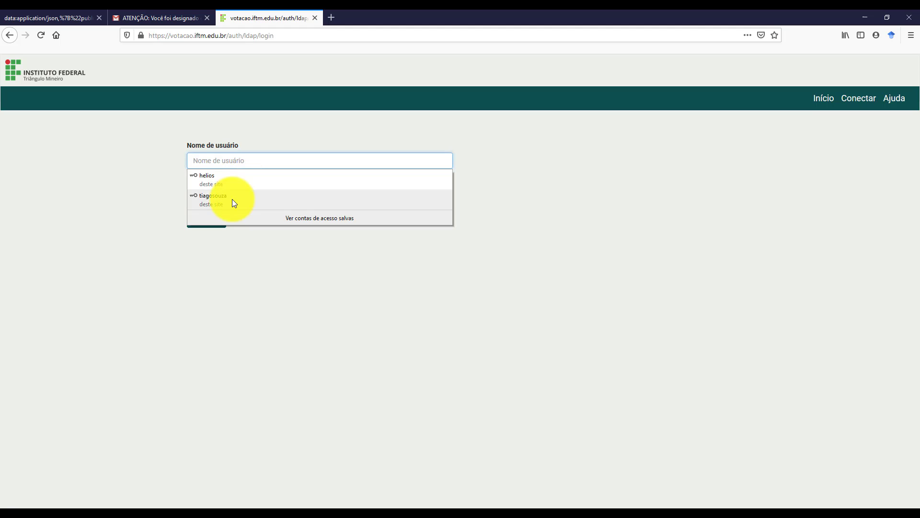
left_click(232, 199)
left_click(212, 223)
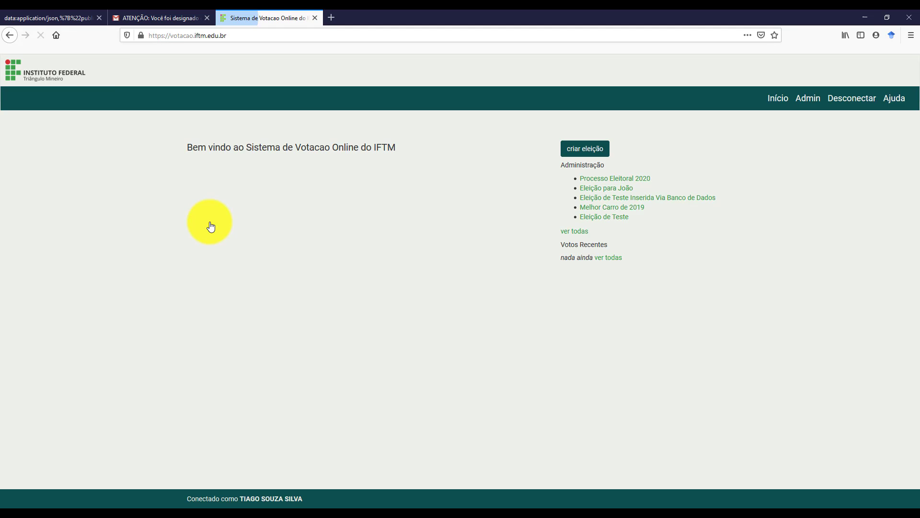
left_click(622, 181)
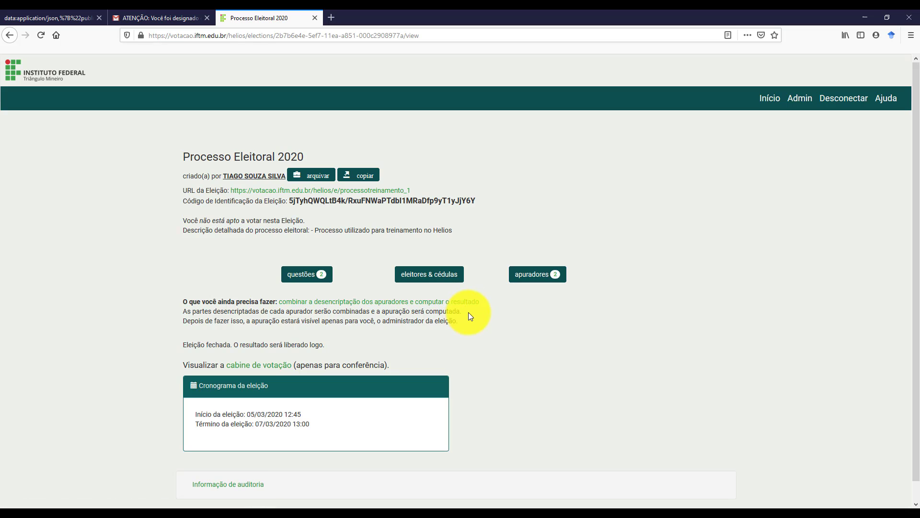
left_click(382, 304)
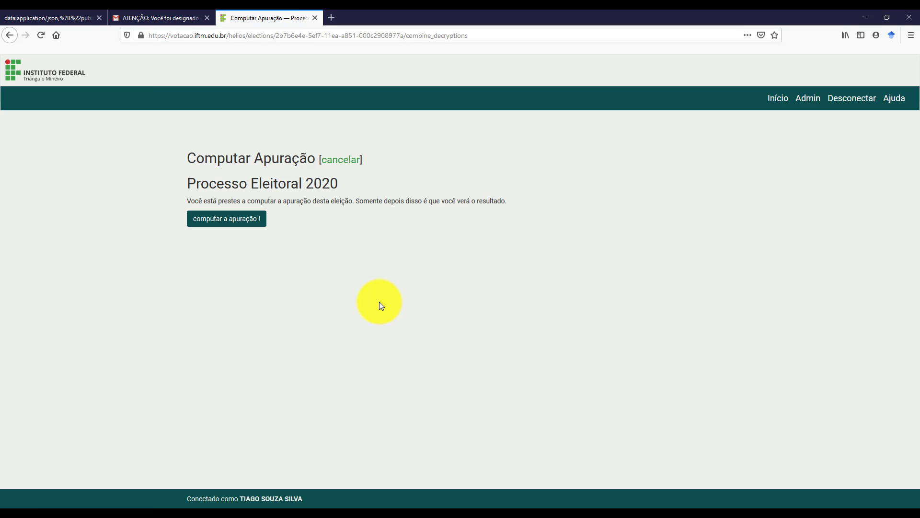
left_click(226, 221)
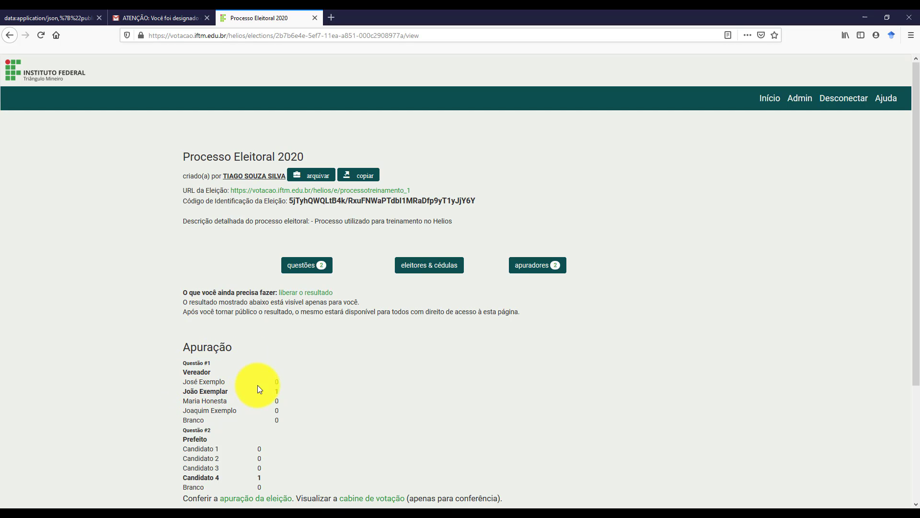
scroll(215, 378, "down", 2)
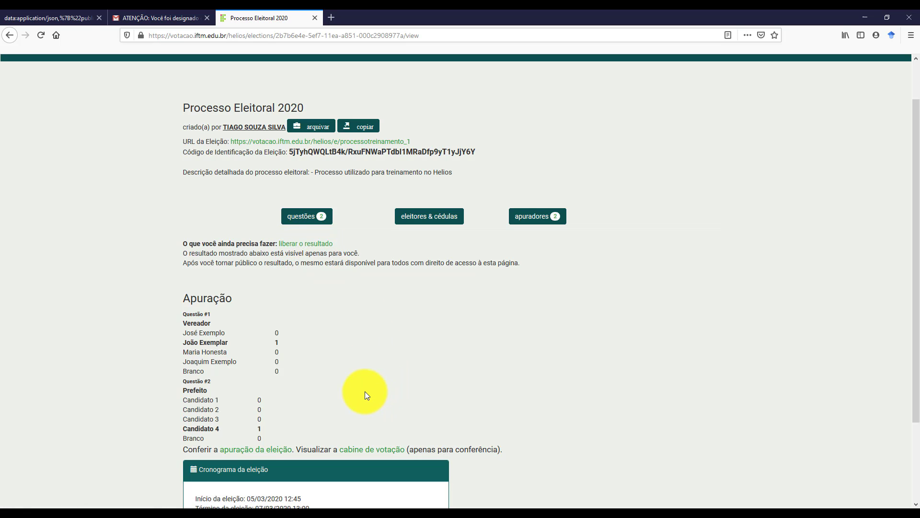
scroll(366, 394, "down", 3)
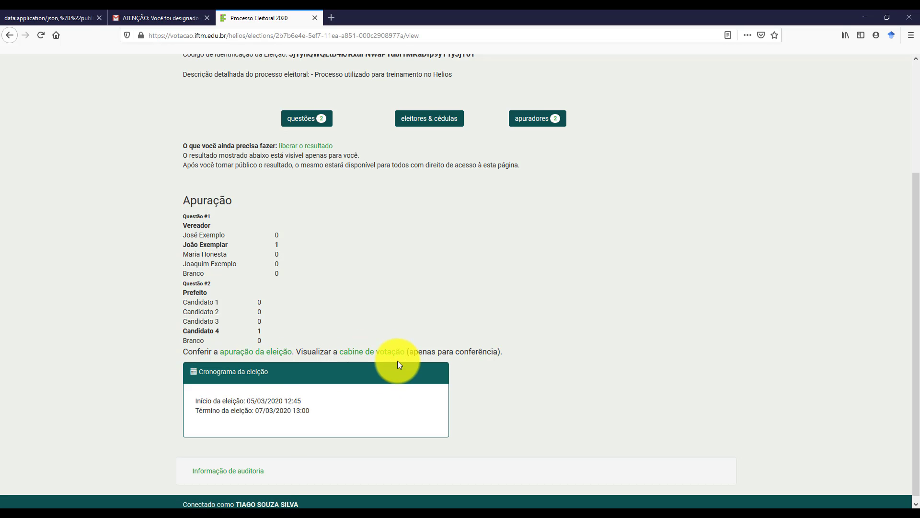
Run the election tally verification and review the log showing each ballot choice VERIFICADA.
left_click(243, 354)
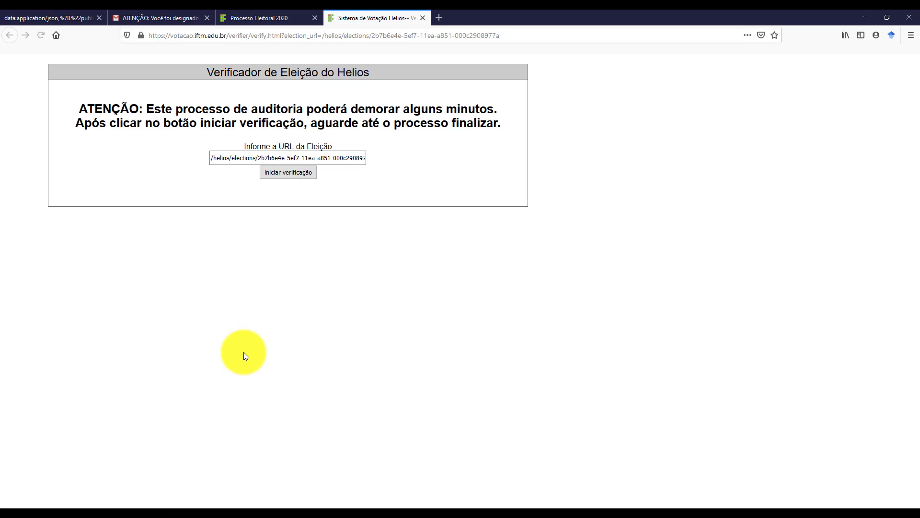
left_click(286, 173)
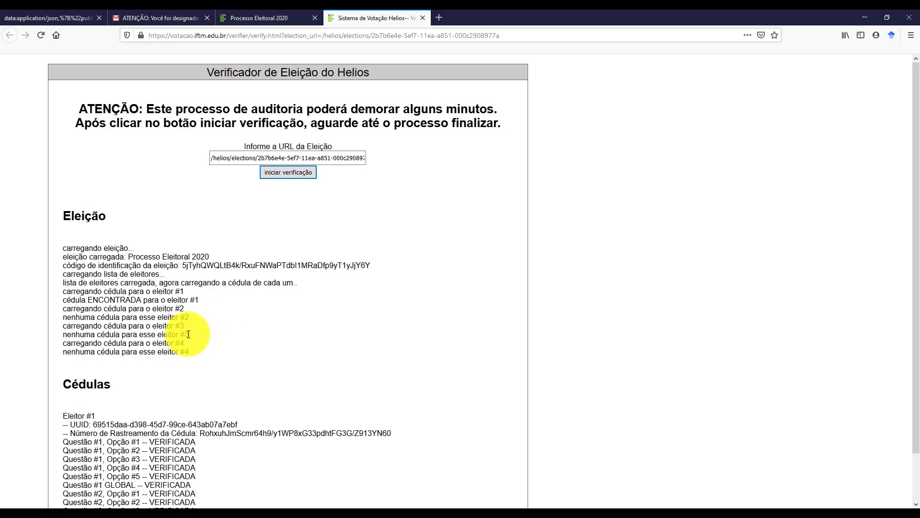
scroll(188, 335, "down", 2)
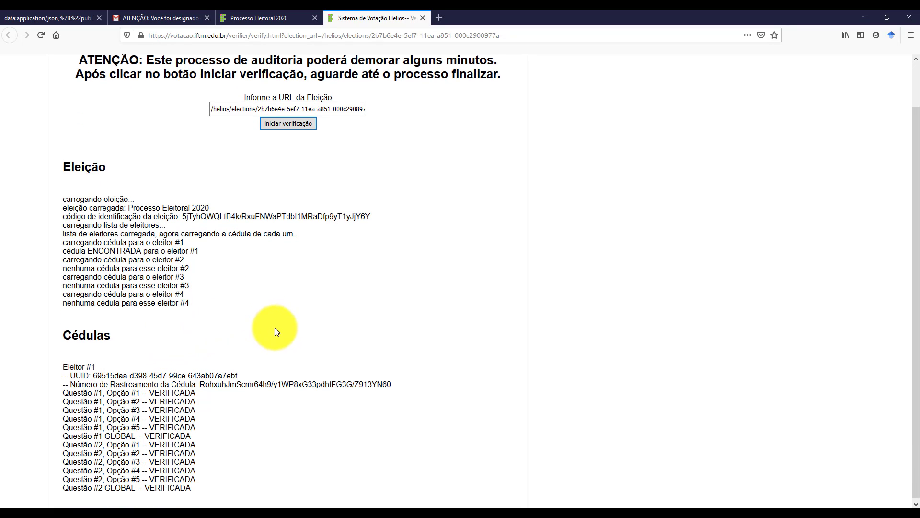
scroll(287, 328, "down", 1)
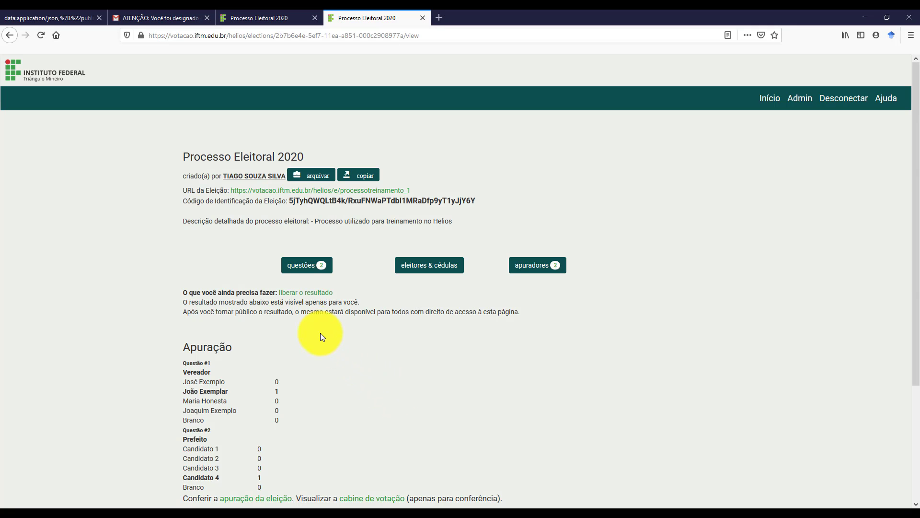
Release the Processo Eleitoral 2020 result with 'Enviar email para os eleitores' ticked.
left_click(300, 294)
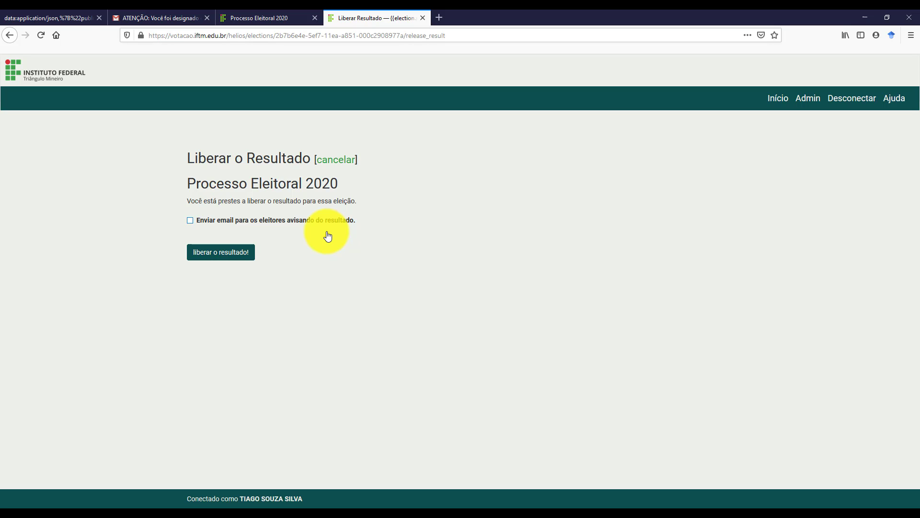
left_click(190, 220)
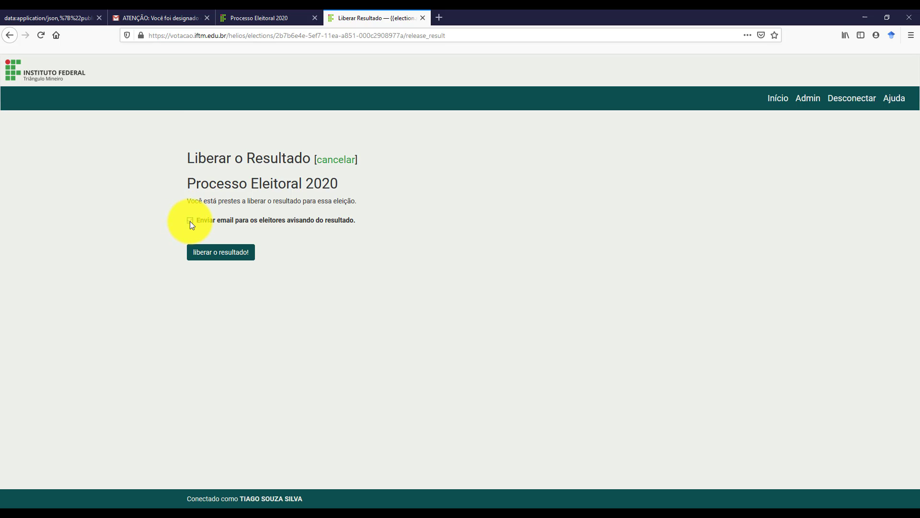
left_click(218, 254)
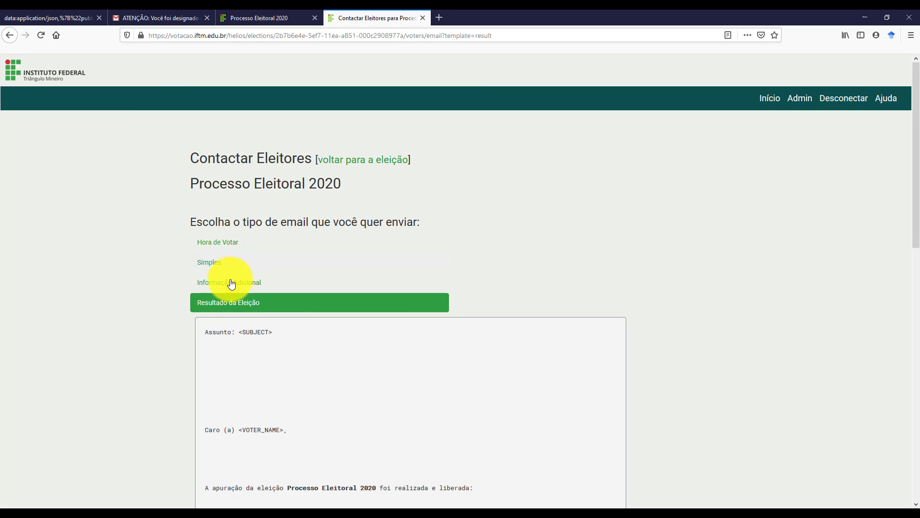
Set the e-mail subject to 'Liberação de Resultado de Eleição' using the autocomplete suggestion.
scroll(233, 283, "down", 5)
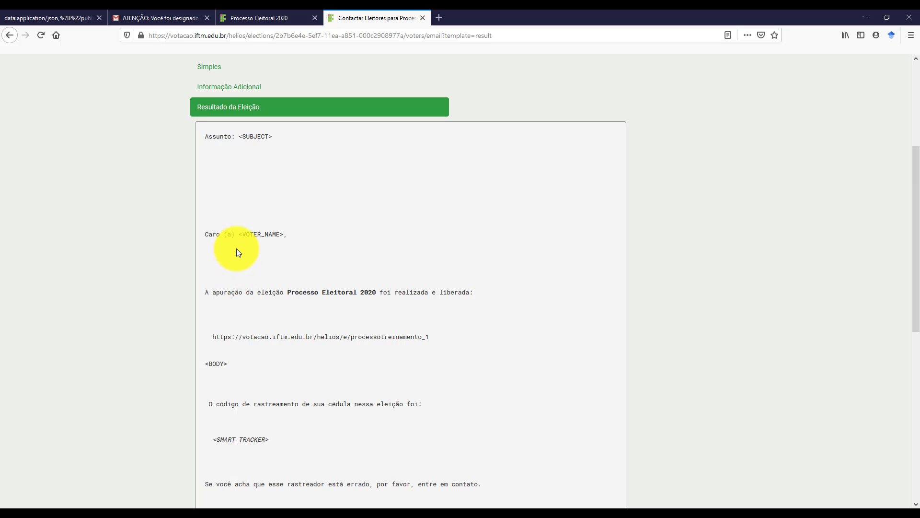
scroll(246, 251, "down", 4)
scroll(247, 252, "down", 5)
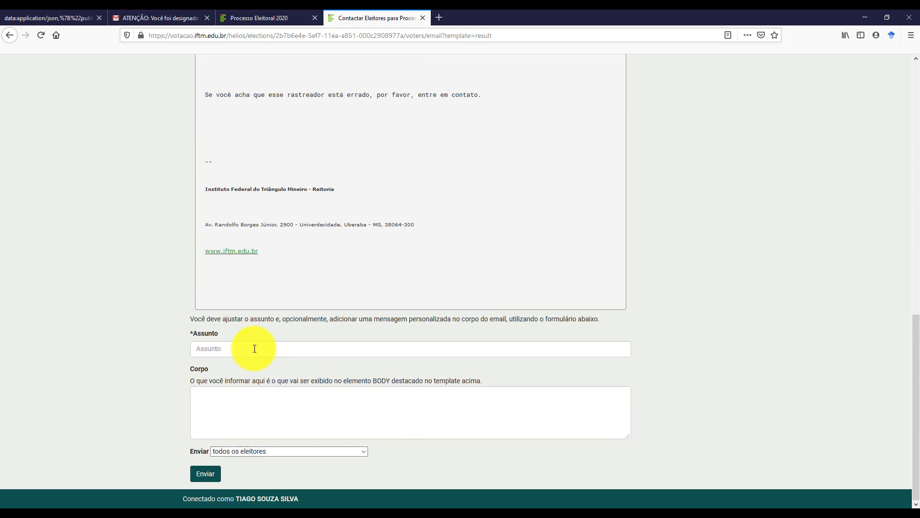
left_click(254, 348)
type("Resulta")
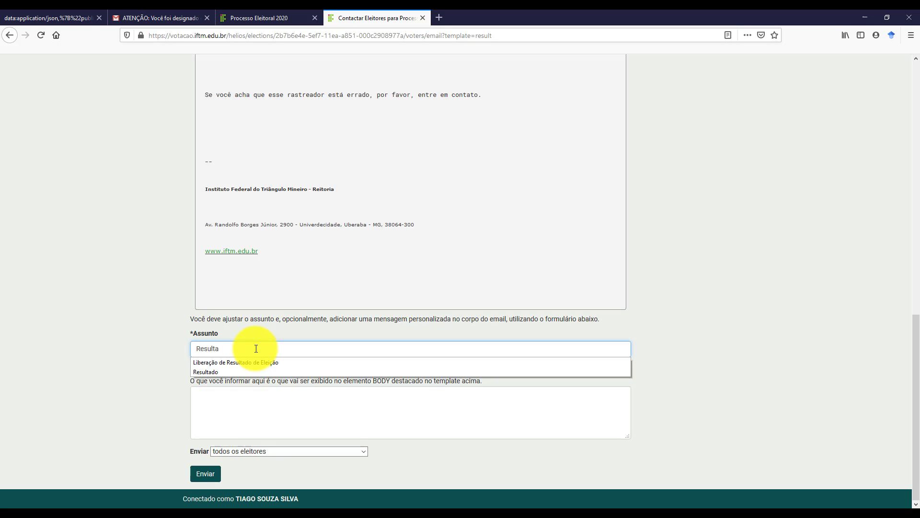
key("Down")
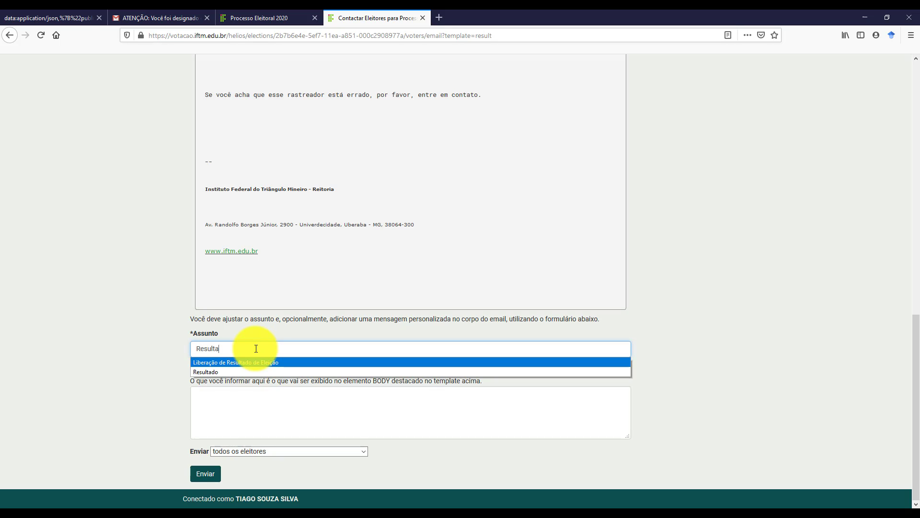
key("Return")
Write 'O resultado foi liberado' in the message body.
left_click(235, 417)
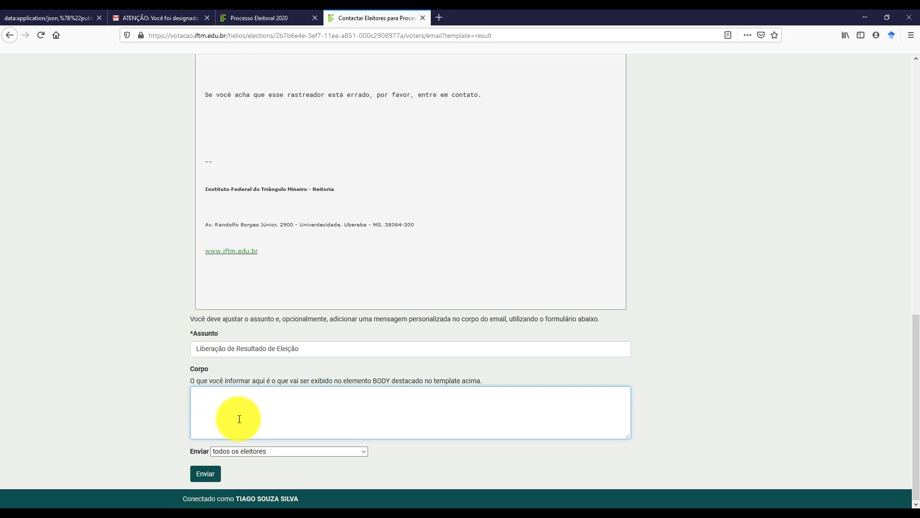
scroll(236, 421, "up", 4)
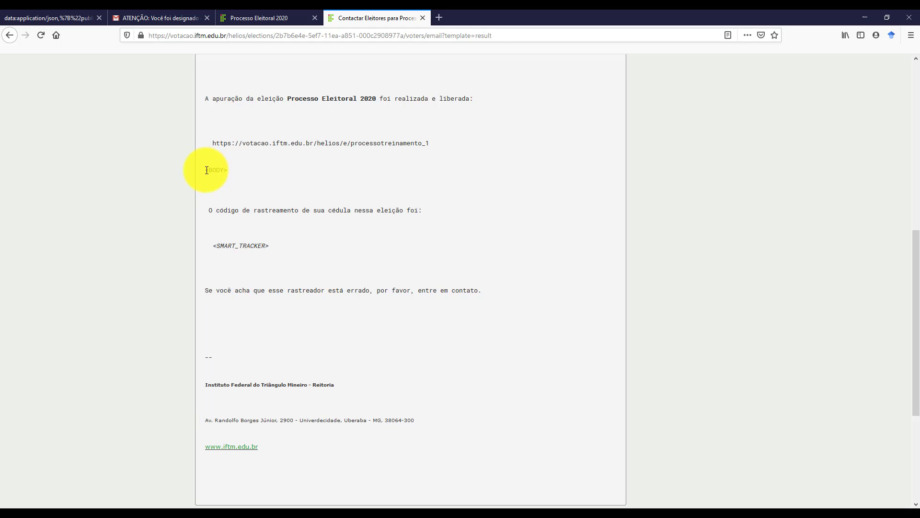
left_click_drag(205, 170, 241, 172)
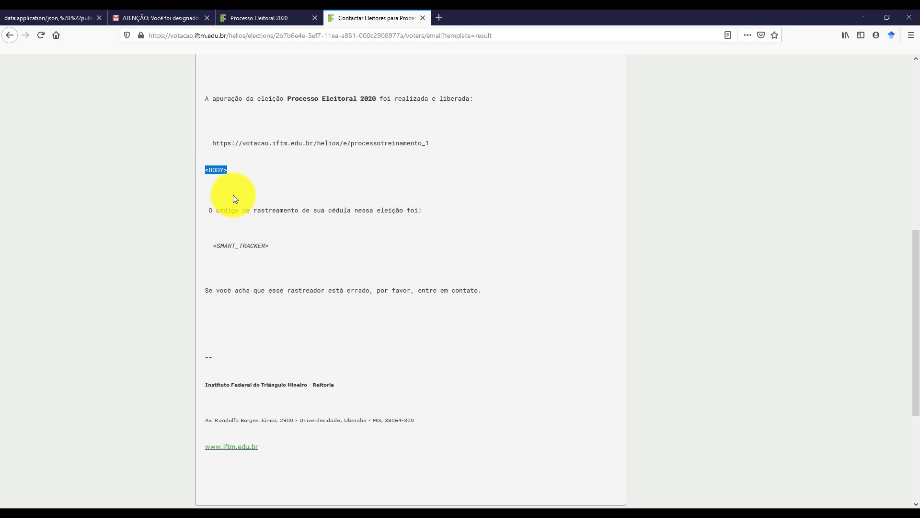
scroll(271, 200, "down", 4)
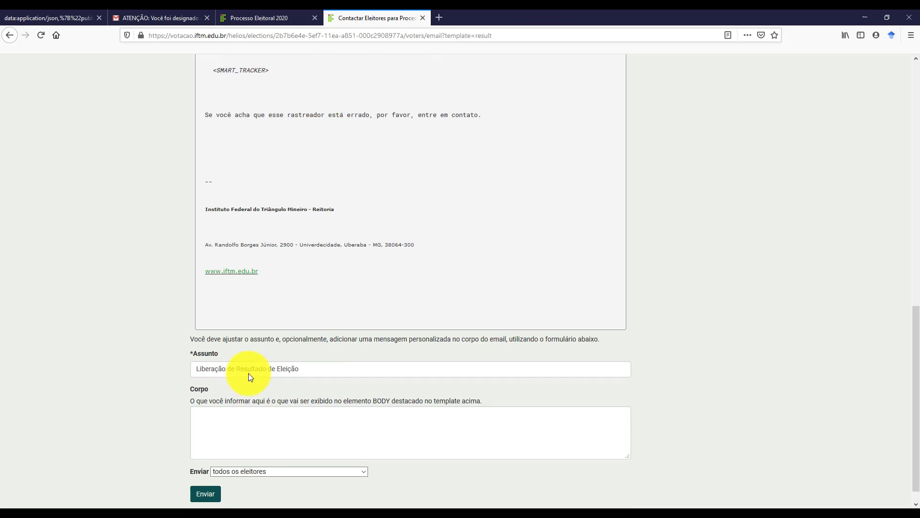
left_click(254, 404)
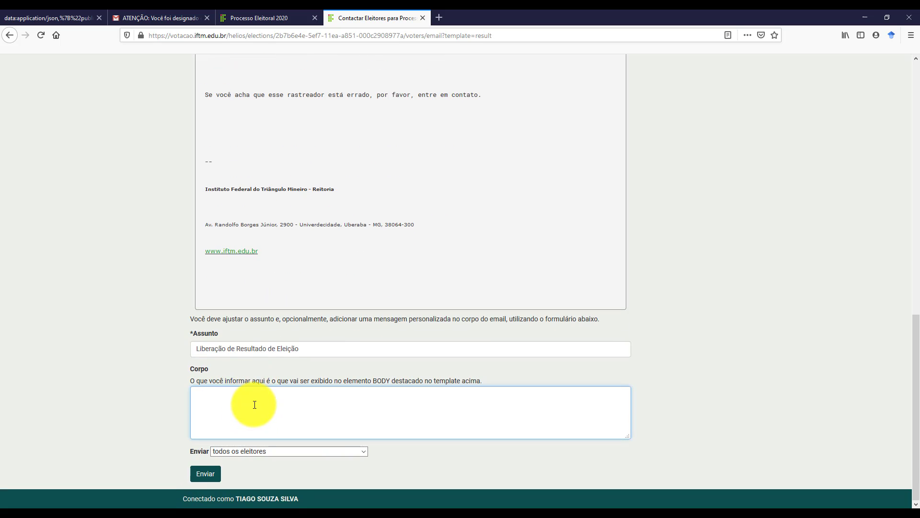
type("O resultado foi liberado")
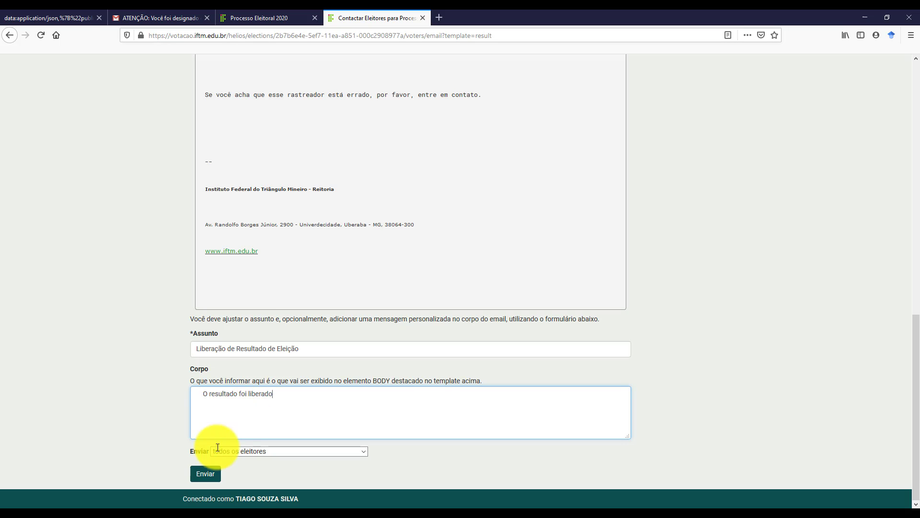
Keep 'todos os eleitores' as recipients and send the result e-mail.
left_click(244, 453)
left_click(245, 451)
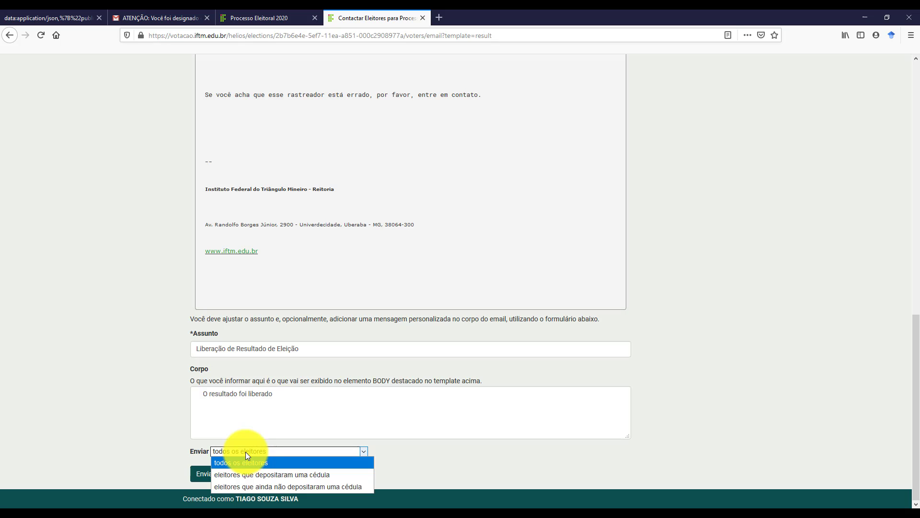
left_click(246, 451)
left_click(248, 452)
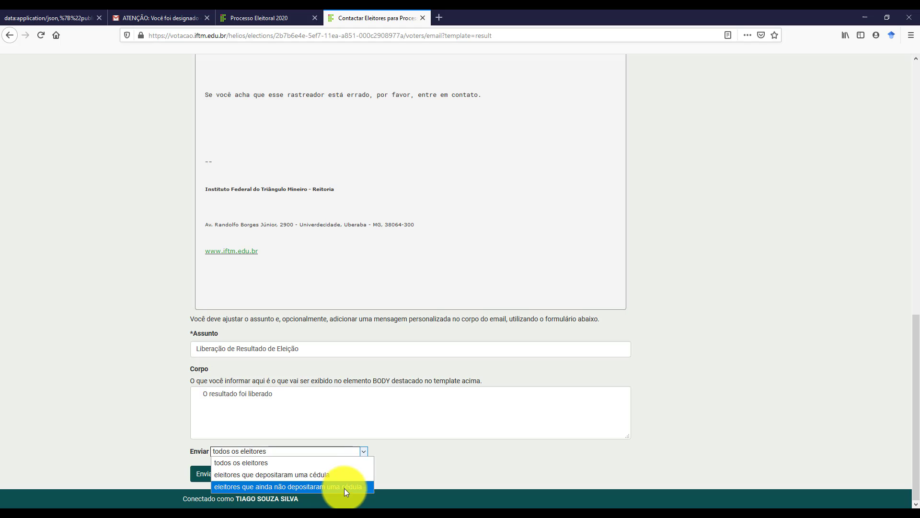
left_click(430, 478)
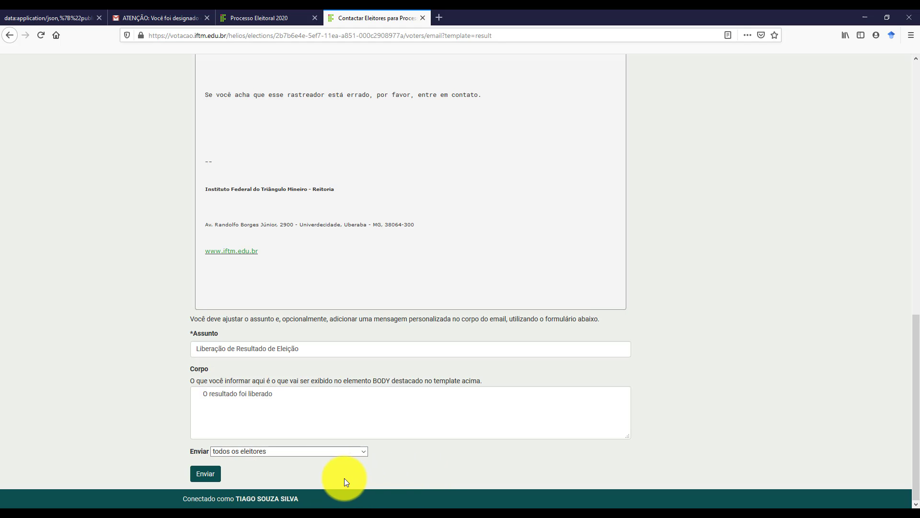
left_click(203, 473)
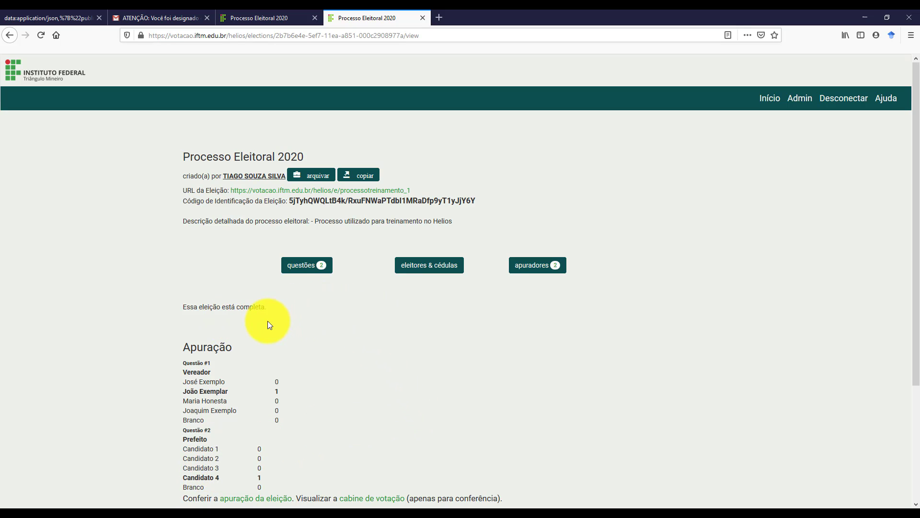
Check that the page reads 'Essa eleição está completa.' above the final tally.
left_click_drag(181, 306, 277, 303)
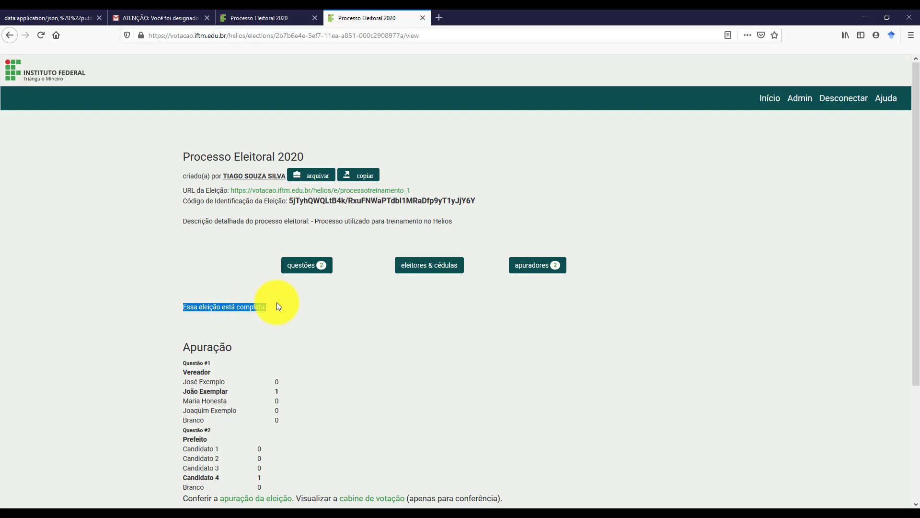
left_click(294, 315)
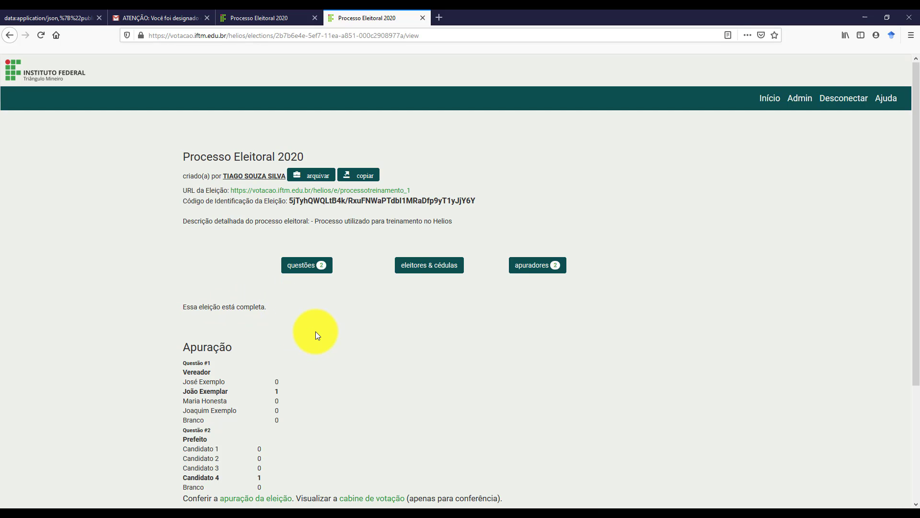